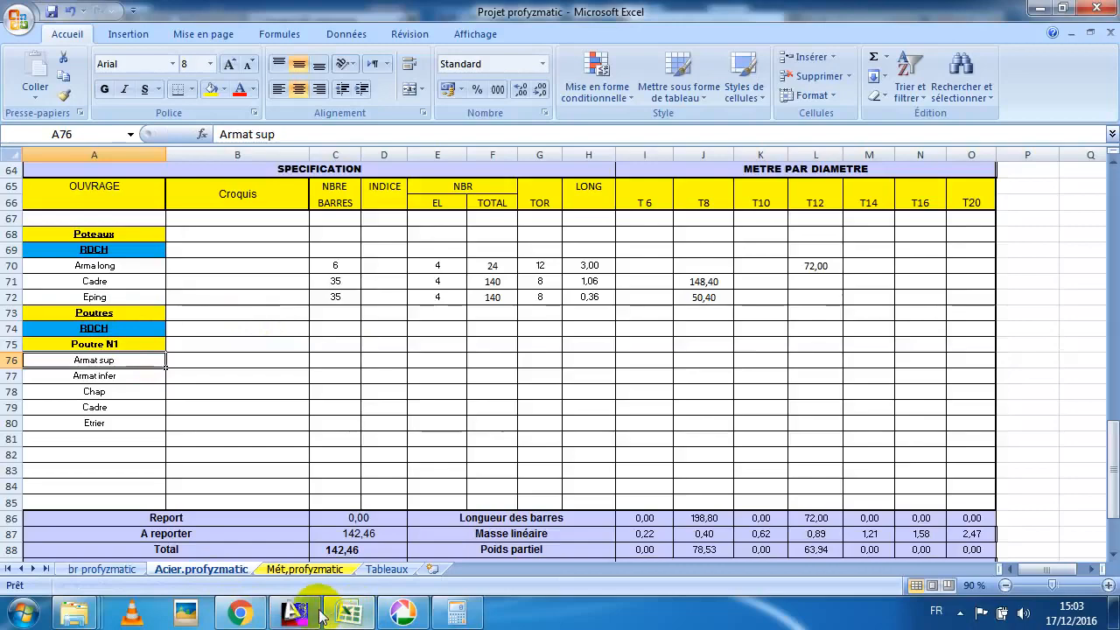
# Switch to AutoCAD and examine beam N1 between axes A and B on the PLANCHER HAUT TERRASSE plan
pyautogui.click(311, 613)
pyautogui.scroll(-10, 429, 306)
pyautogui.moveTo(324, 353); pyautogui.dragTo(618, 360)
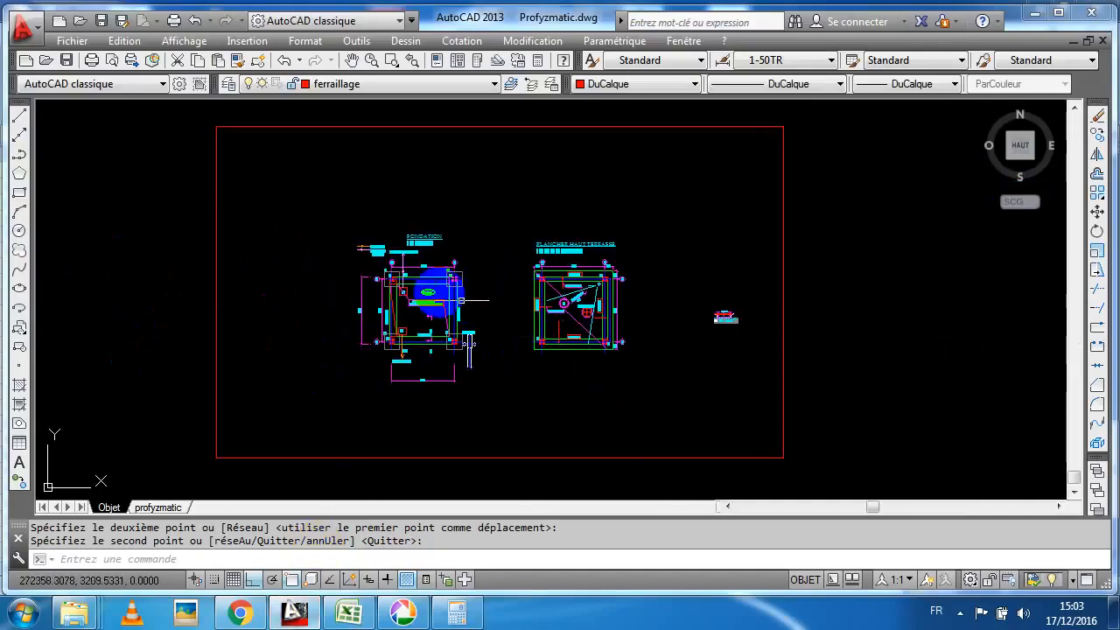
pyautogui.scroll(8, 461, 300)
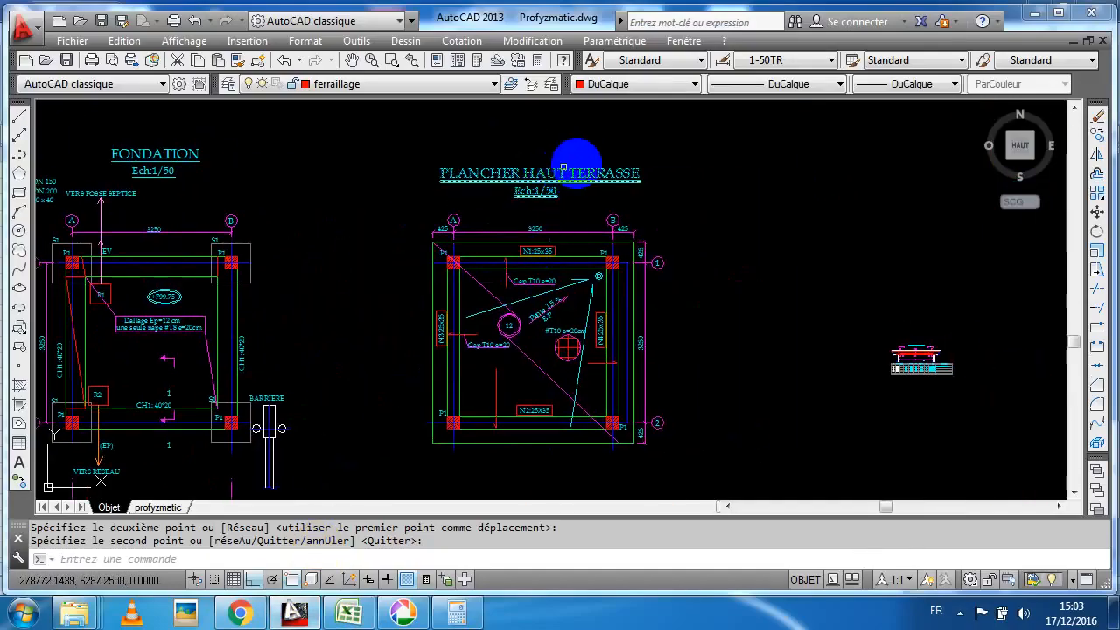
pyautogui.scroll(2, 535, 253)
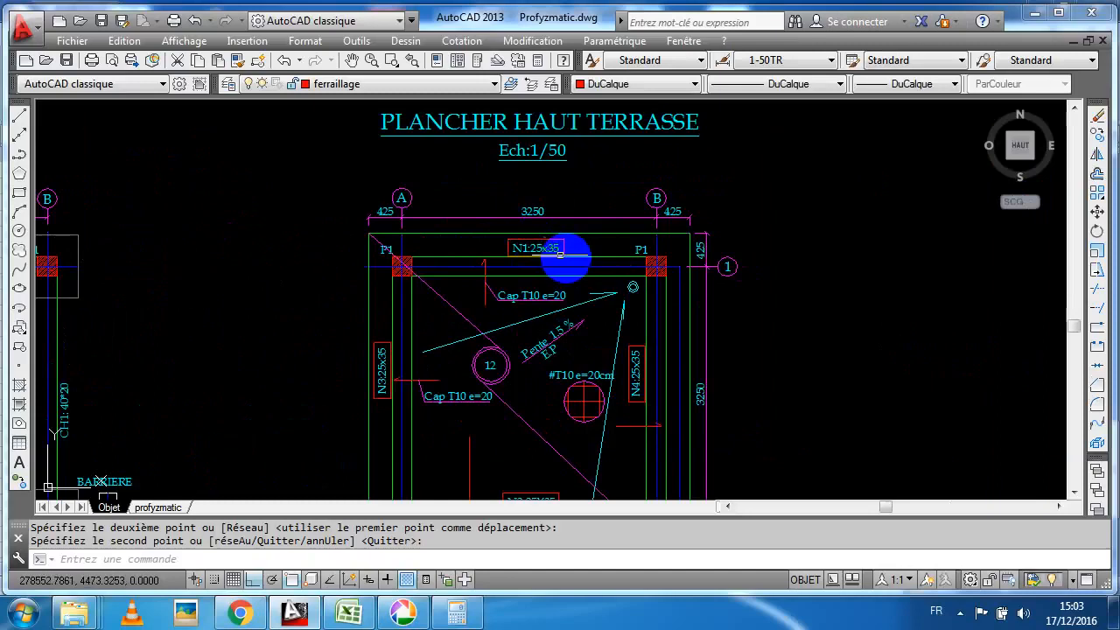
pyautogui.scroll(4, 541, 255)
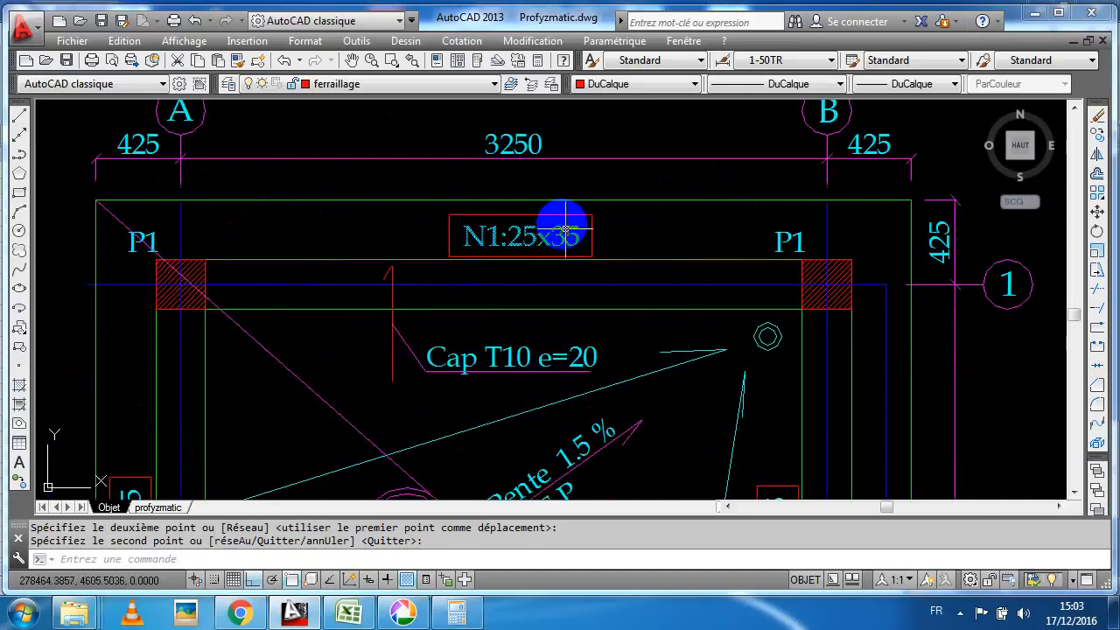
# Compare the sections and spans of beams N1, N2, N3 and N4 on the PLANCHER HAUT TERRASSE plan
pyautogui.scroll(-4, 565, 230)
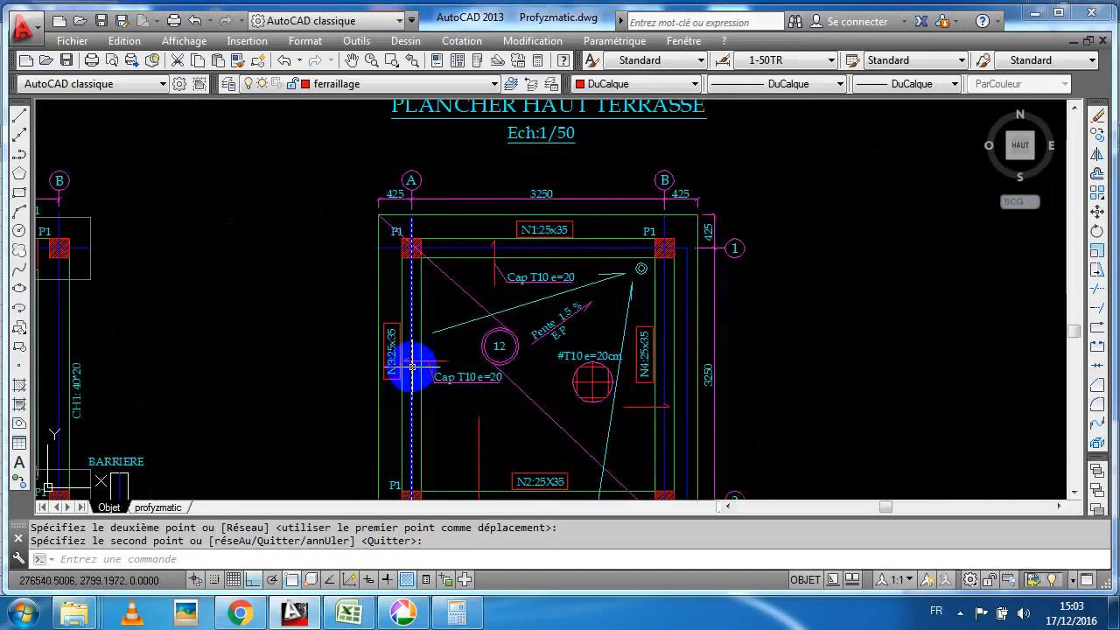
pyautogui.scroll(2, 411, 367)
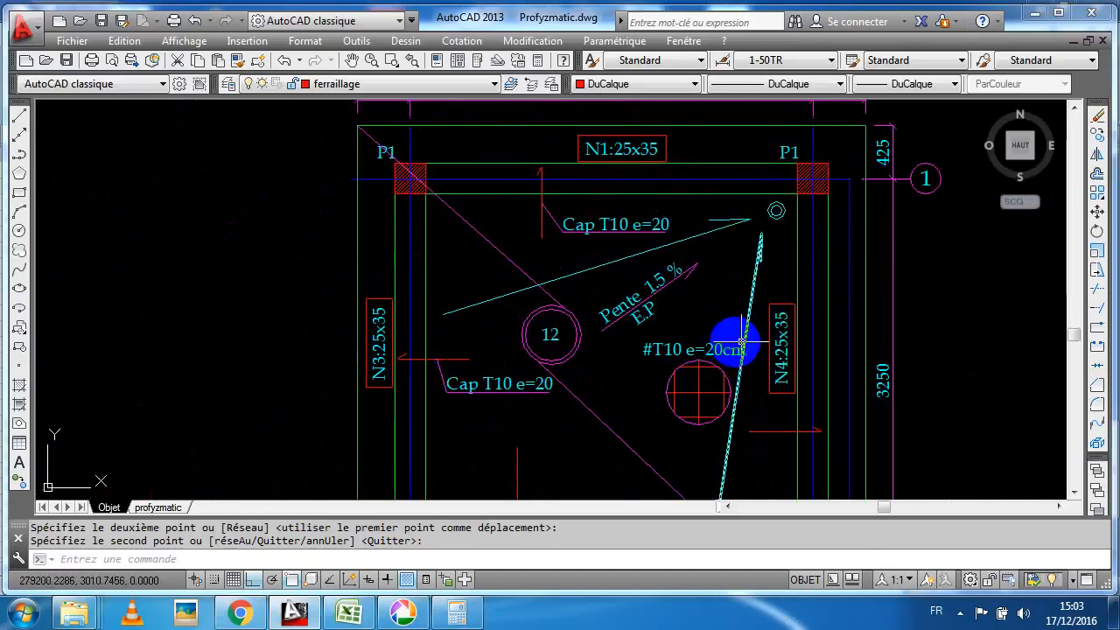
pyautogui.moveTo(742, 341)
pyautogui.mouseDown()
pyautogui.moveTo(707, 125)
pyautogui.moveTo(602, 250)
pyautogui.moveTo(610, 263)
pyautogui.mouseUp()
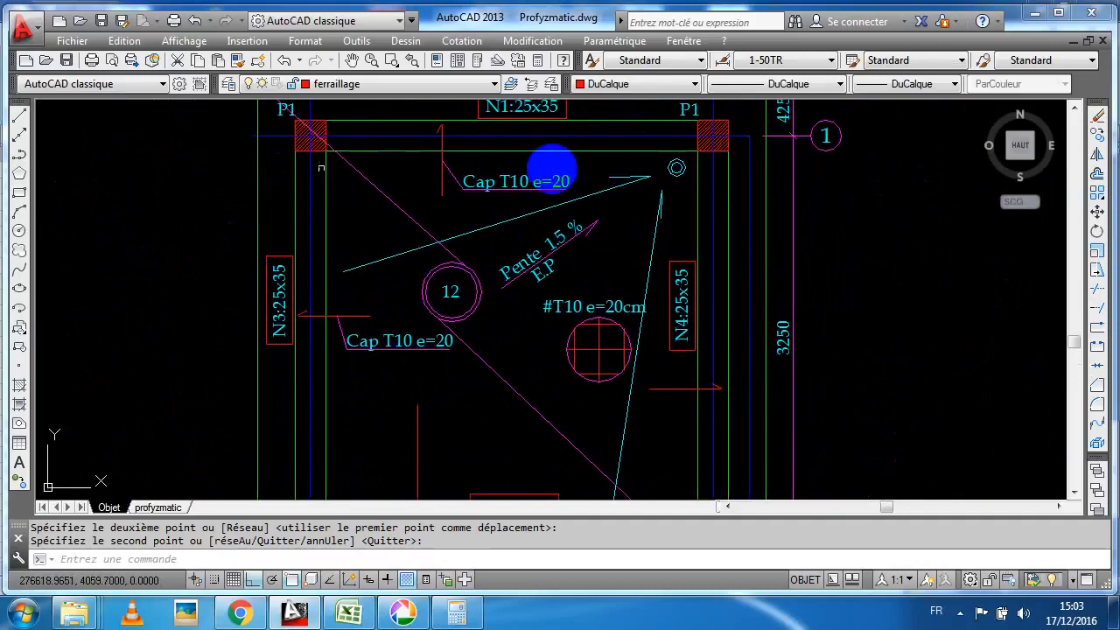
pyautogui.scroll(-1, 592, 180)
pyautogui.moveTo(566, 147); pyautogui.dragTo(576, 231)
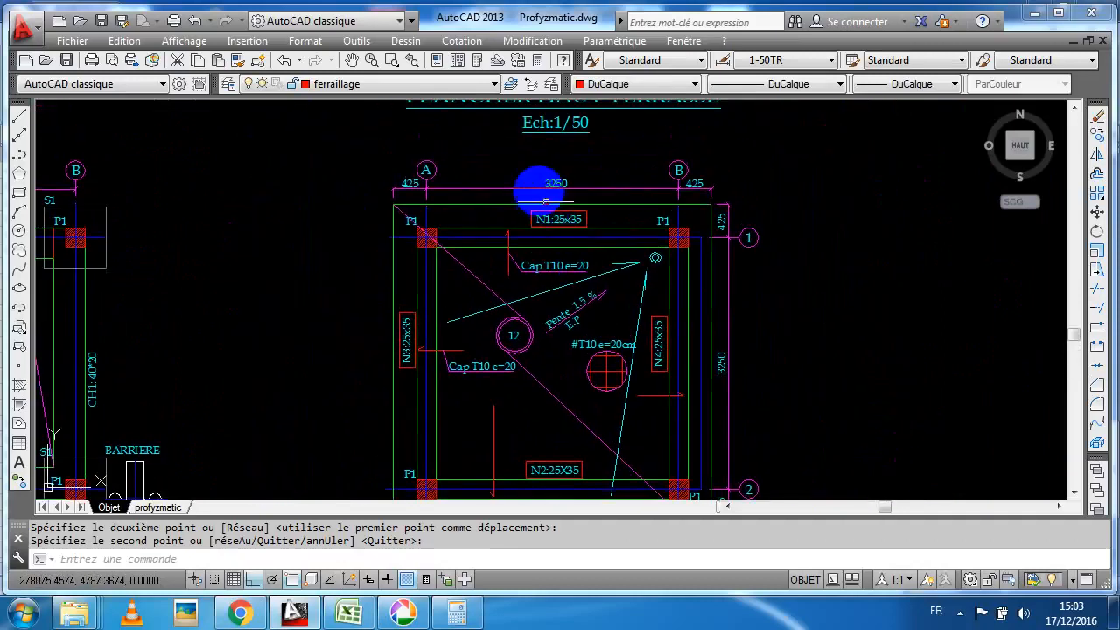
pyautogui.scroll(4, 540, 193)
pyautogui.scroll(-2, 535, 186)
pyautogui.scroll(-4, 369, 223)
pyautogui.scroll(4, 325, 300)
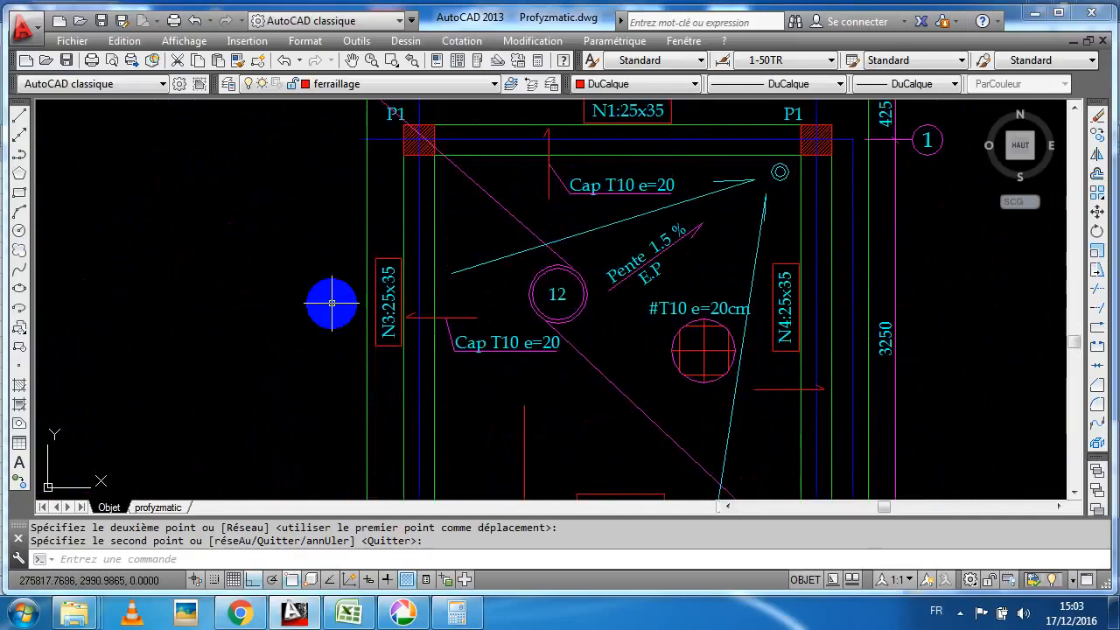
pyautogui.scroll(-4, 325, 300)
# Switch to Excel and change the Poutre N1 heading in cell A75 to "Poutre N1/N2/N3/N4"
pyautogui.click(348, 612)
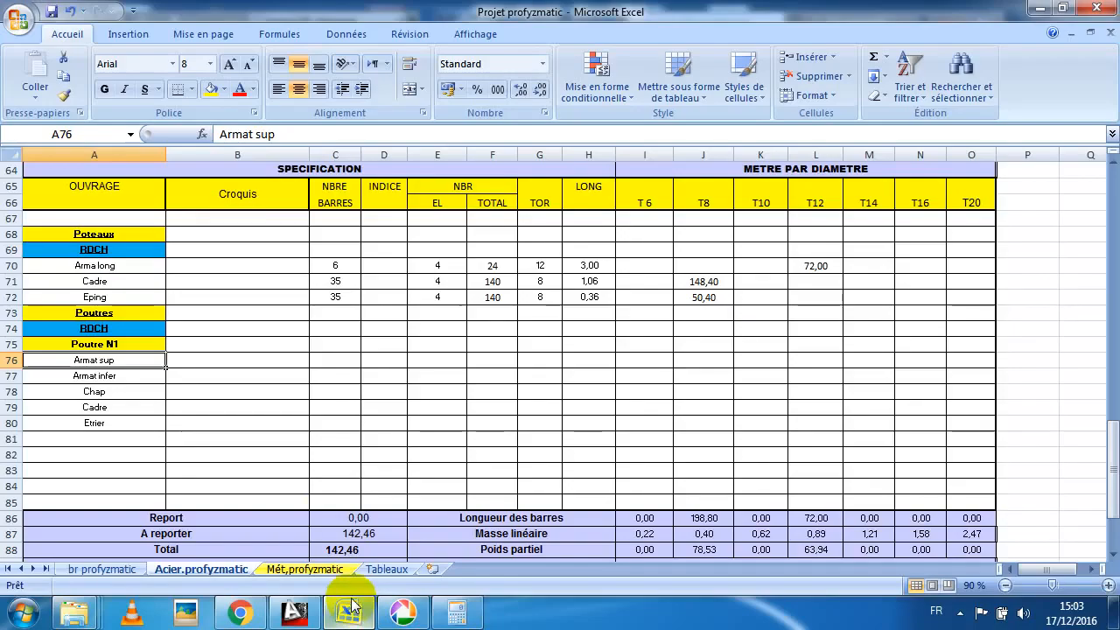
pyautogui.doubleClick(125, 344)
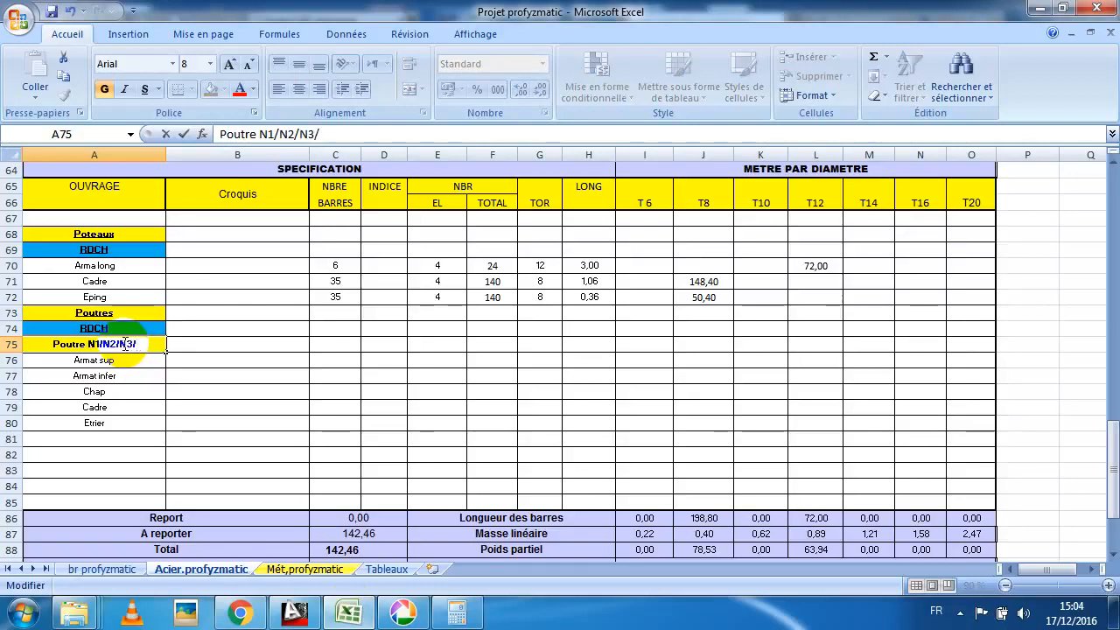
pyautogui.write('4')
pyautogui.press('Return')
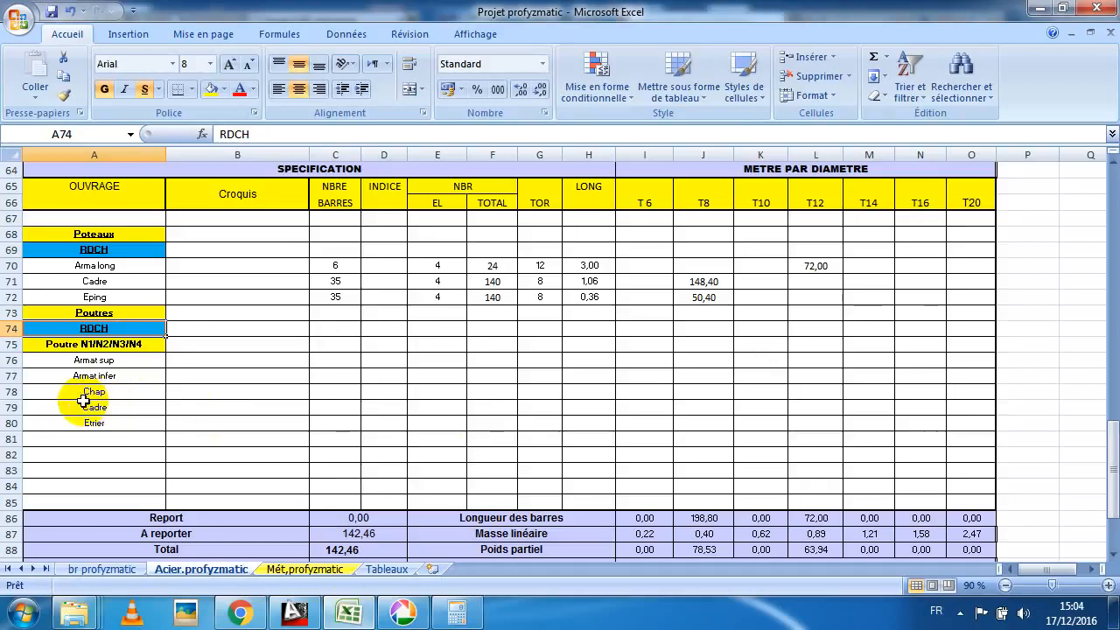
pyautogui.click(87, 360)
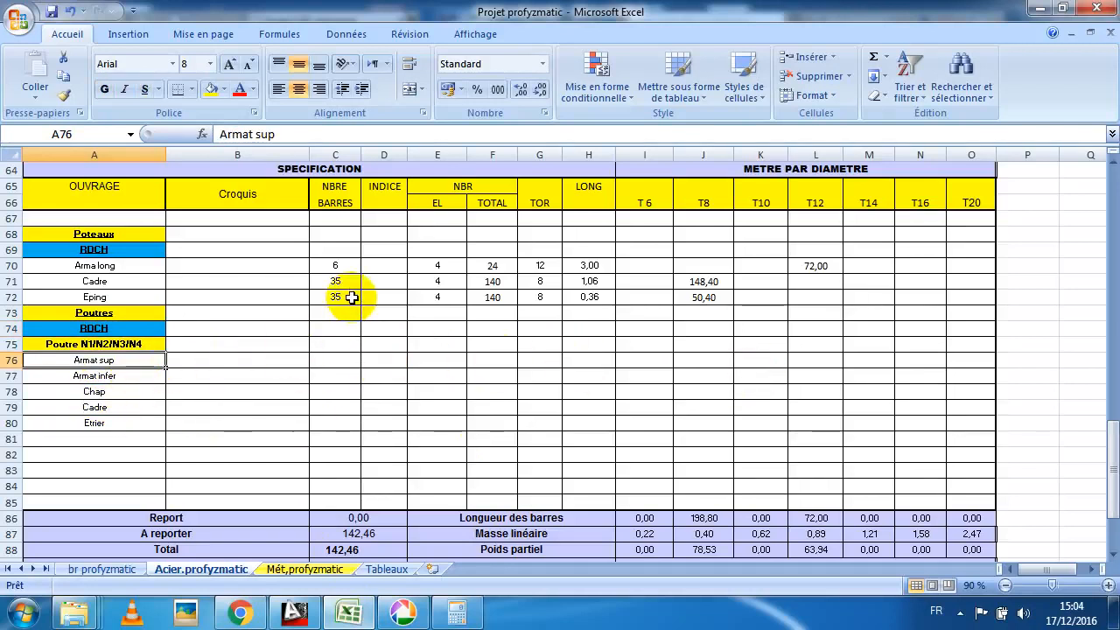
pyautogui.scroll(3, 351, 340)
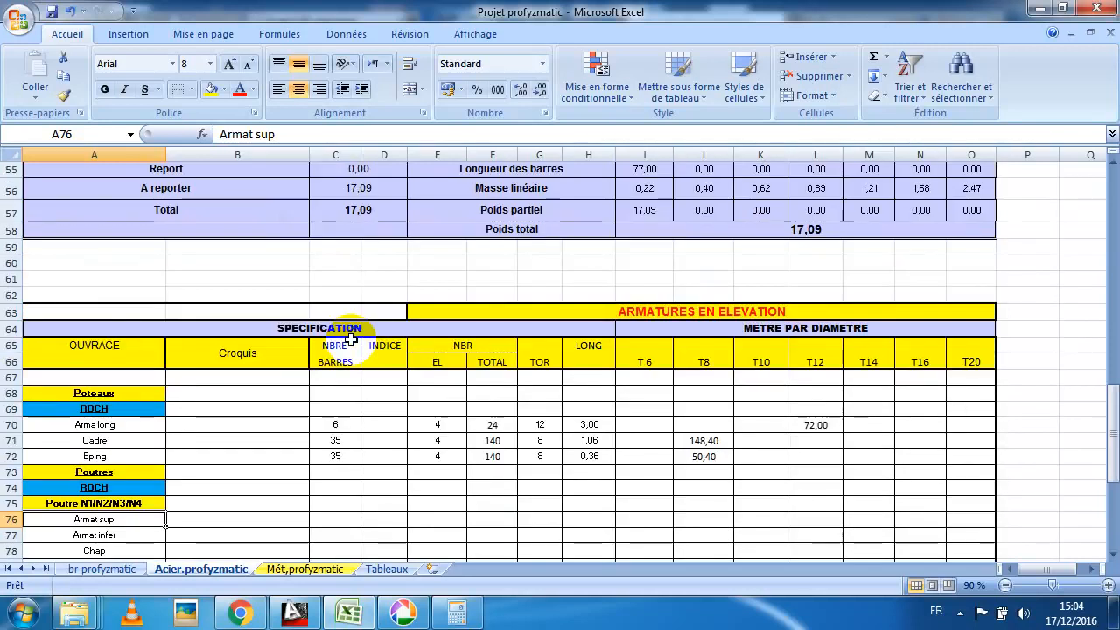
pyautogui.scroll(13, 351, 339)
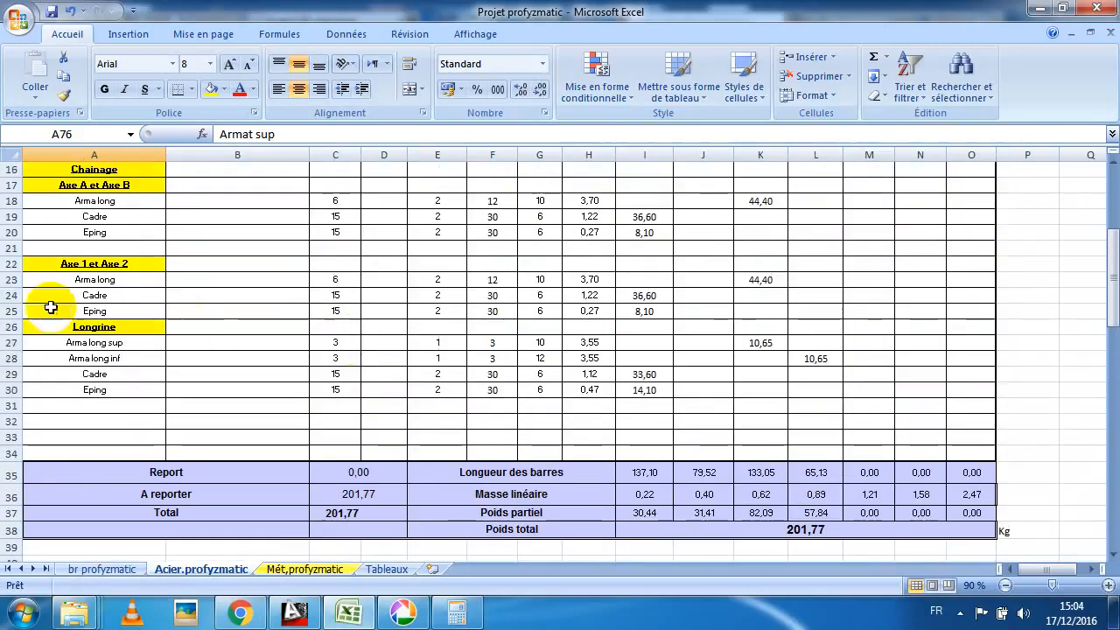
pyautogui.moveTo(7, 283); pyautogui.dragTo(28, 382)
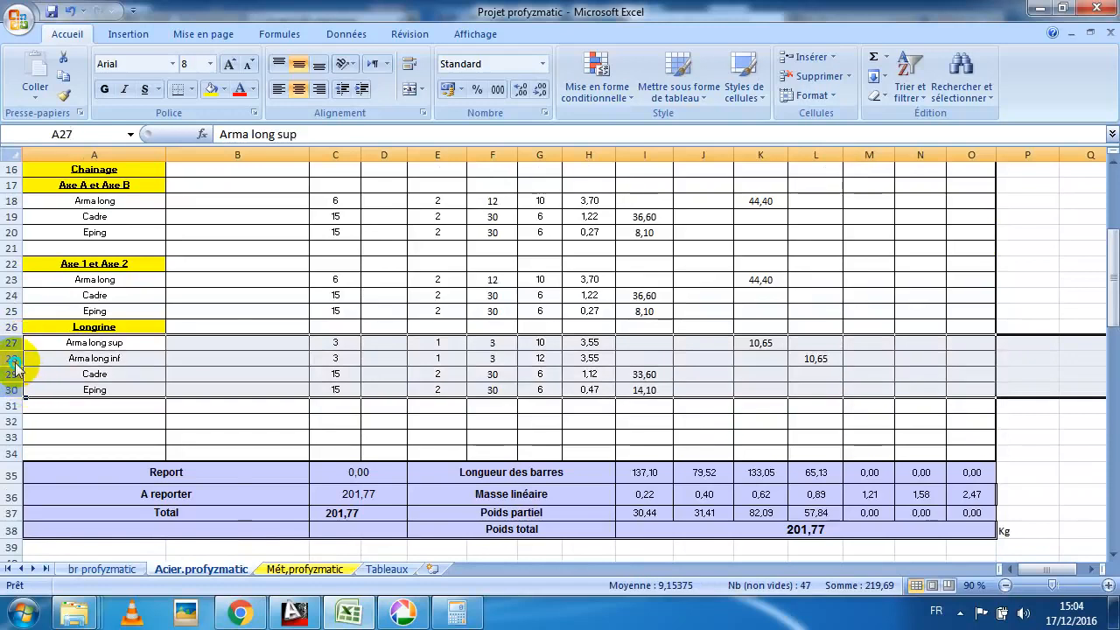
pyautogui.rightClick(16, 368)
pyautogui.click(60, 385)
pyautogui.scroll(-13, 79, 350)
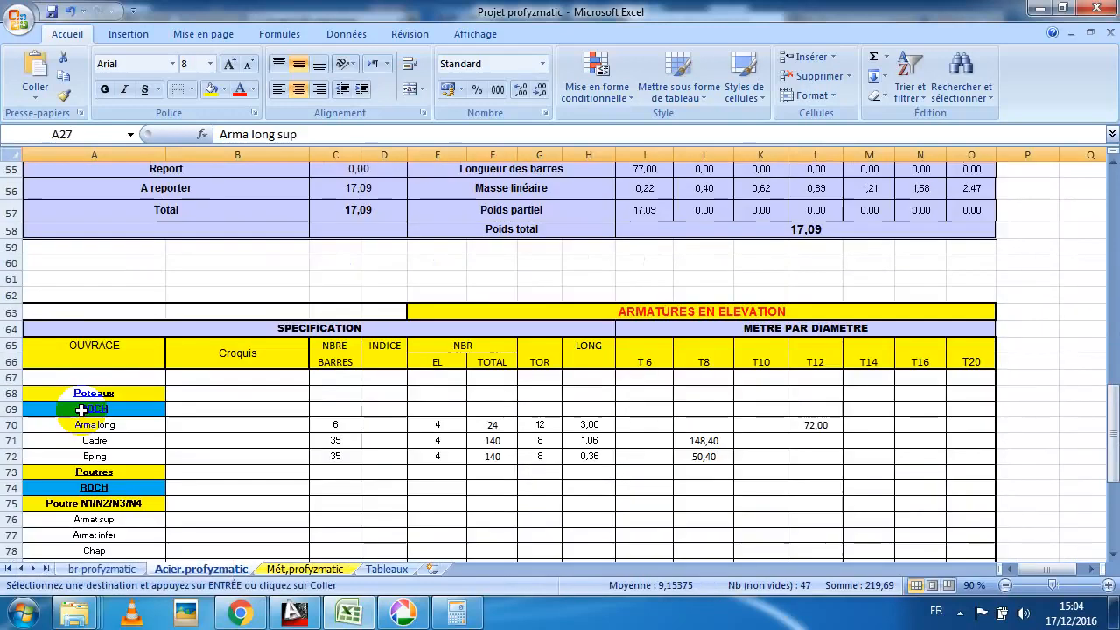
pyautogui.scroll(-6, 79, 410)
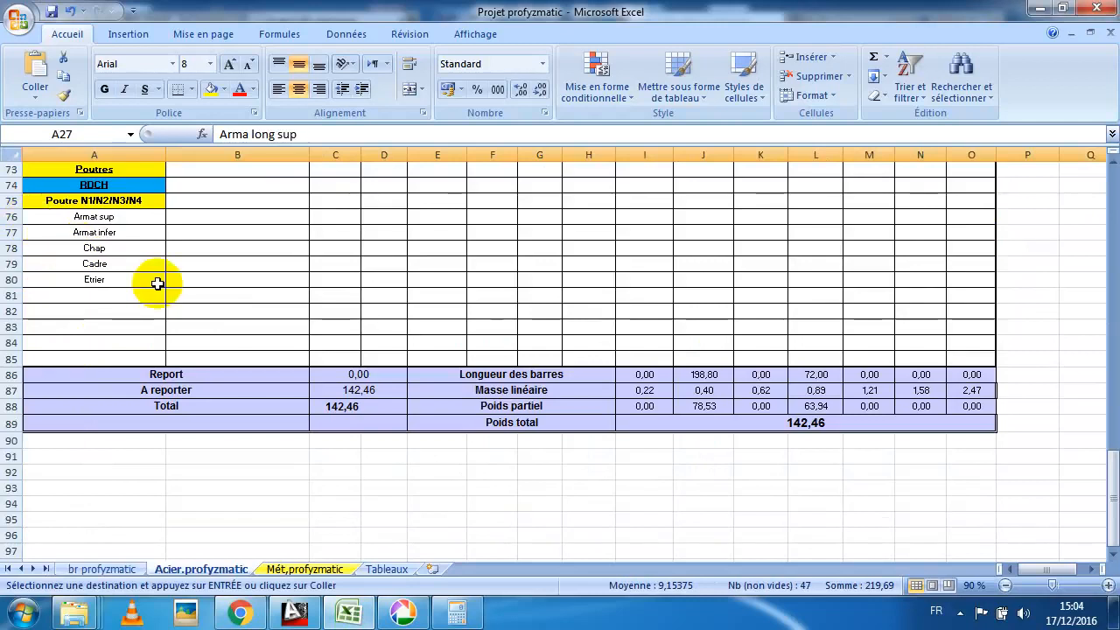
pyautogui.scroll(19, 158, 283)
pyautogui.press('Escape')
pyautogui.scroll(-16, 122, 377)
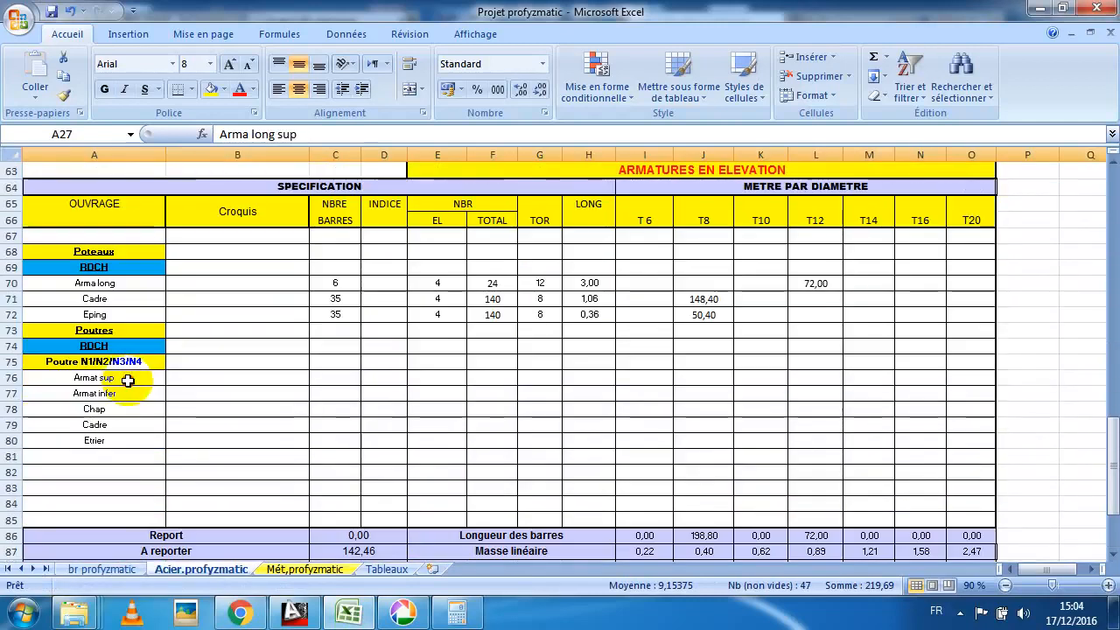
pyautogui.click(128, 379)
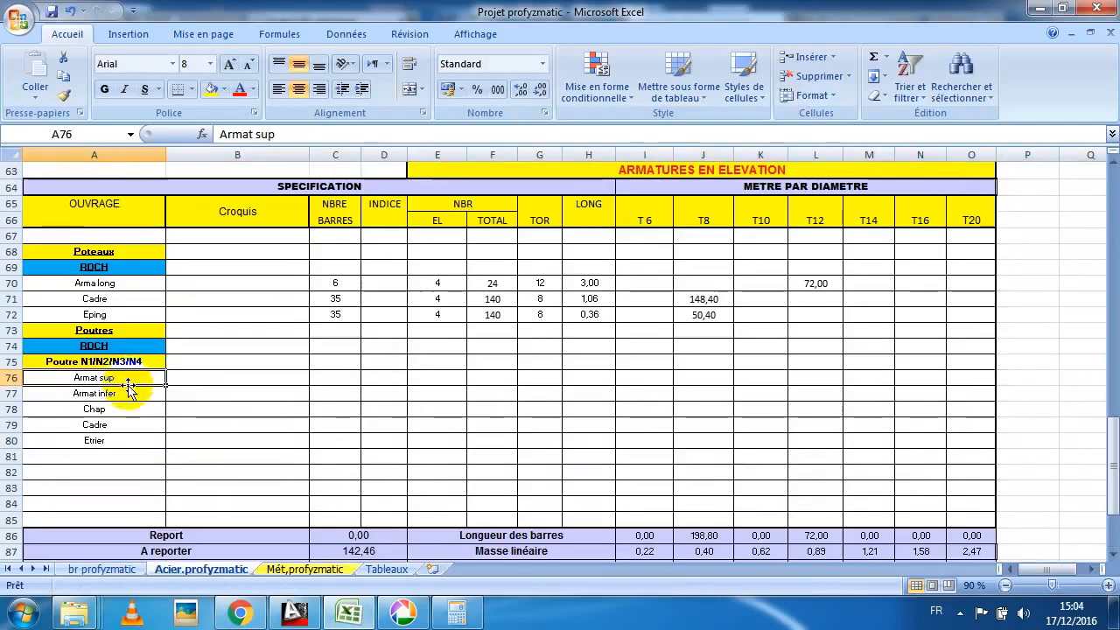
pyautogui.click(127, 409)
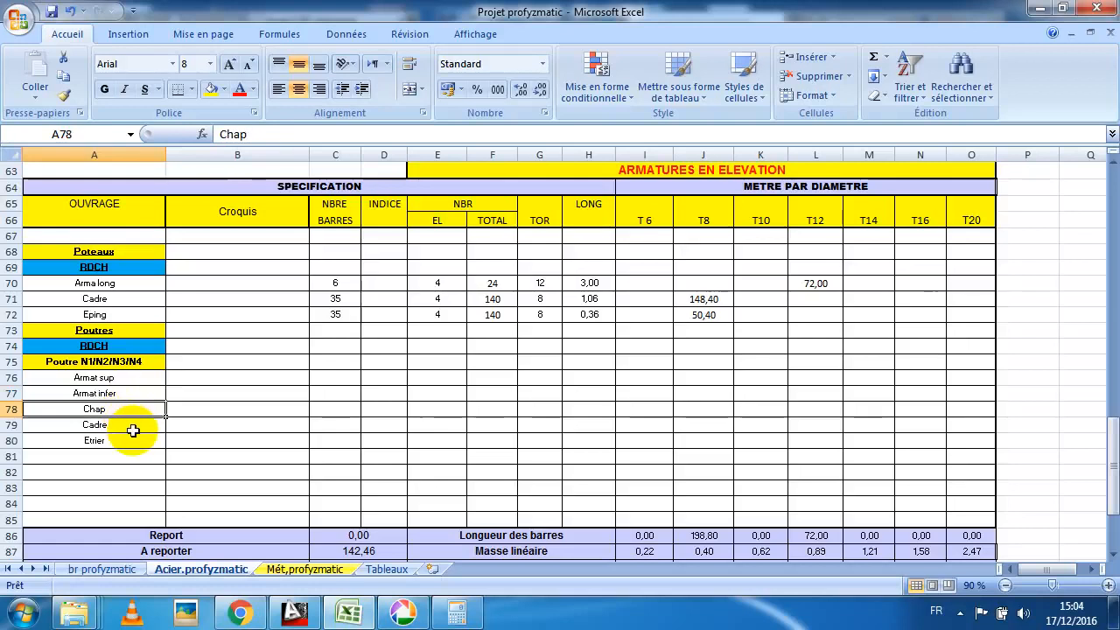
pyautogui.click(129, 425)
pyautogui.click(130, 440)
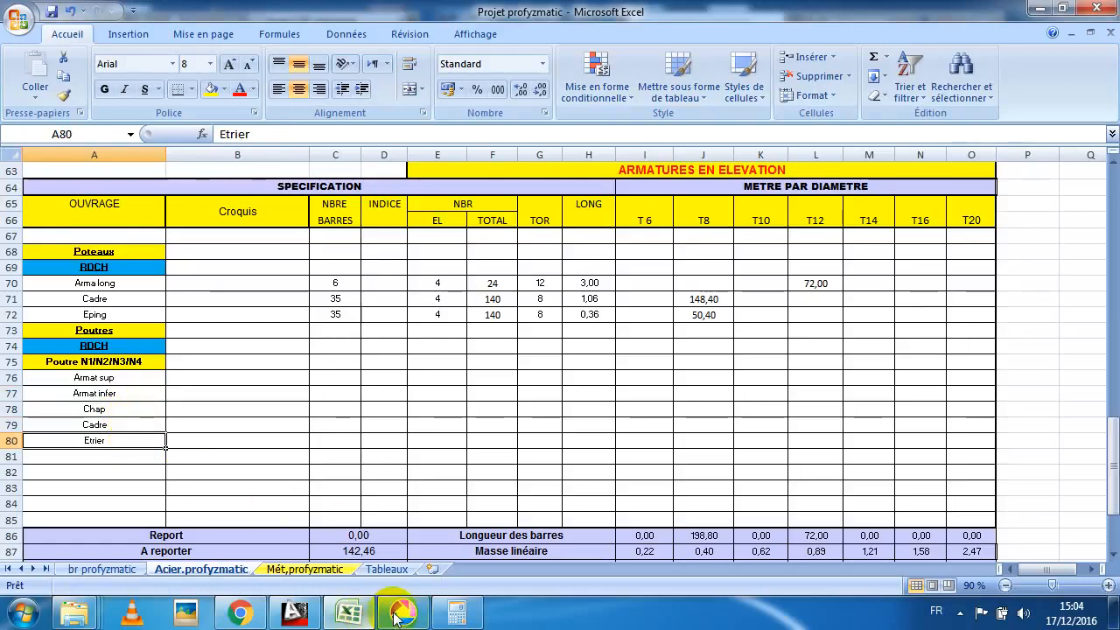
# Switch to AutoCAD and locate the FERRAILLAGE DES POUTRES detail with its reinforcement table
pyautogui.click(295, 613)
pyautogui.scroll(-5, 480, 237)
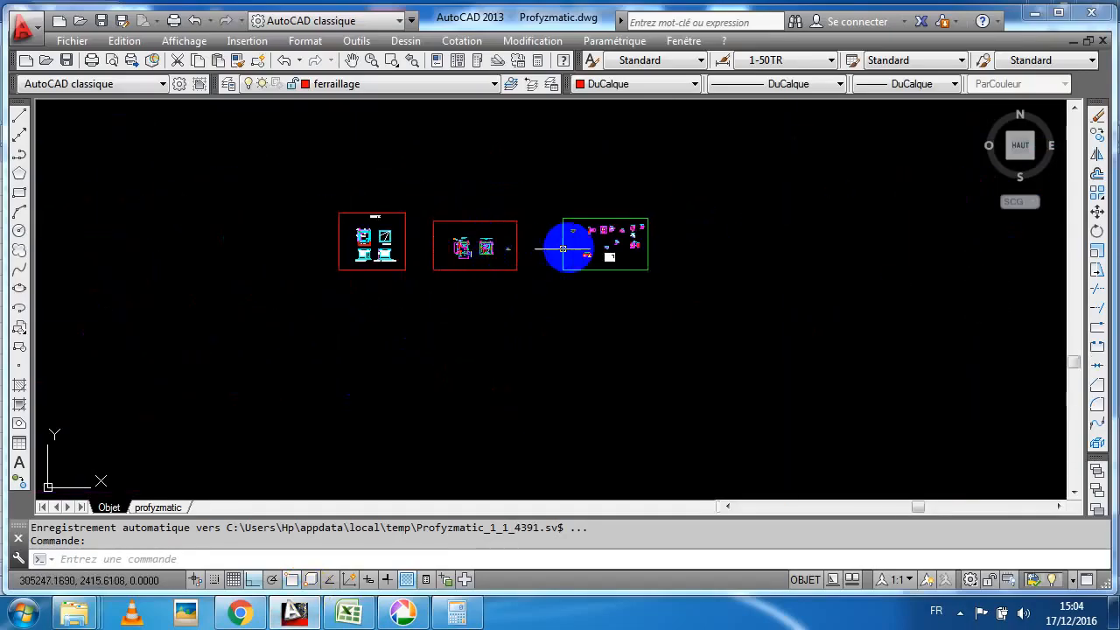
pyautogui.scroll(6, 535, 263)
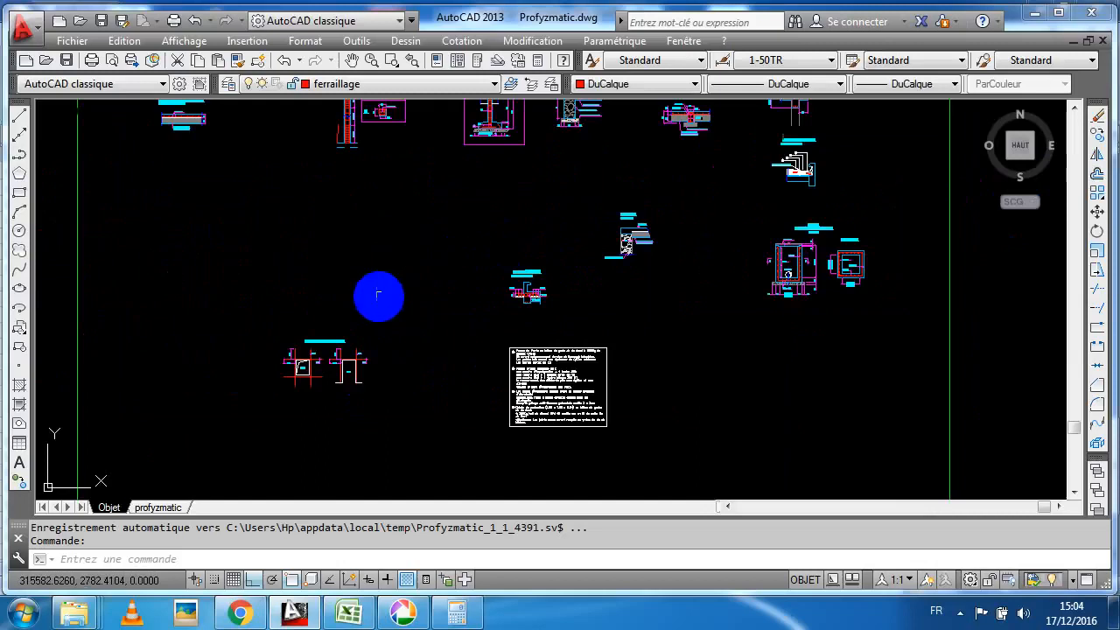
pyautogui.scroll(-5, 377, 295)
pyautogui.scroll(2, 347, 291)
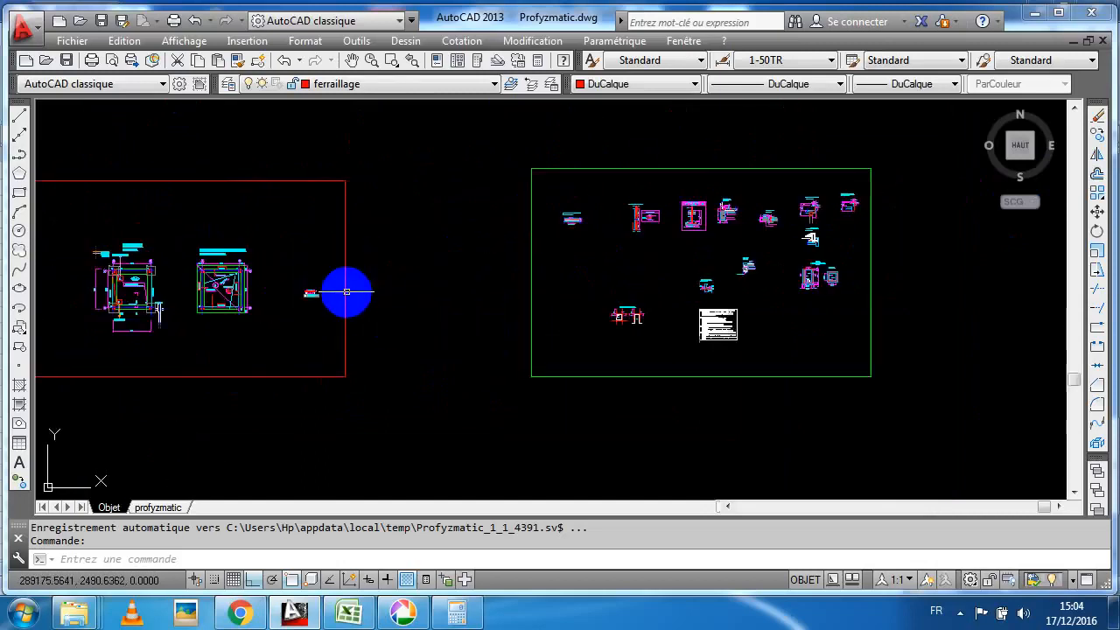
pyautogui.scroll(6, 347, 291)
pyautogui.scroll(-2, 396, 244)
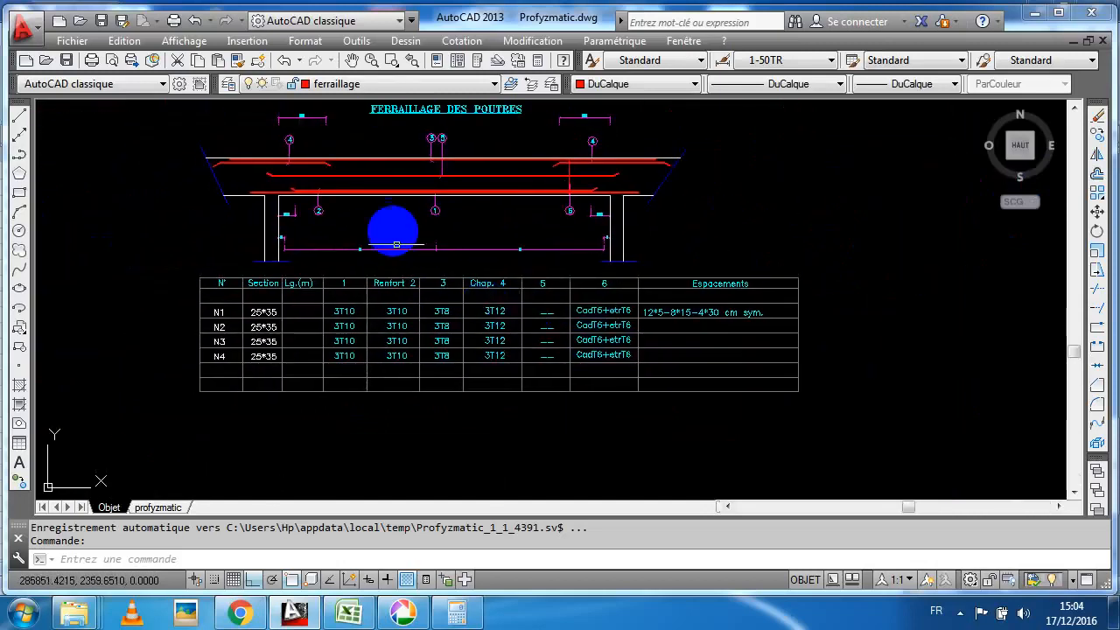
# Examine bar positions 1 to 6 in the beam reinforcement detail against the table entries for beams N1 to N4
pyautogui.scroll(4, 396, 244)
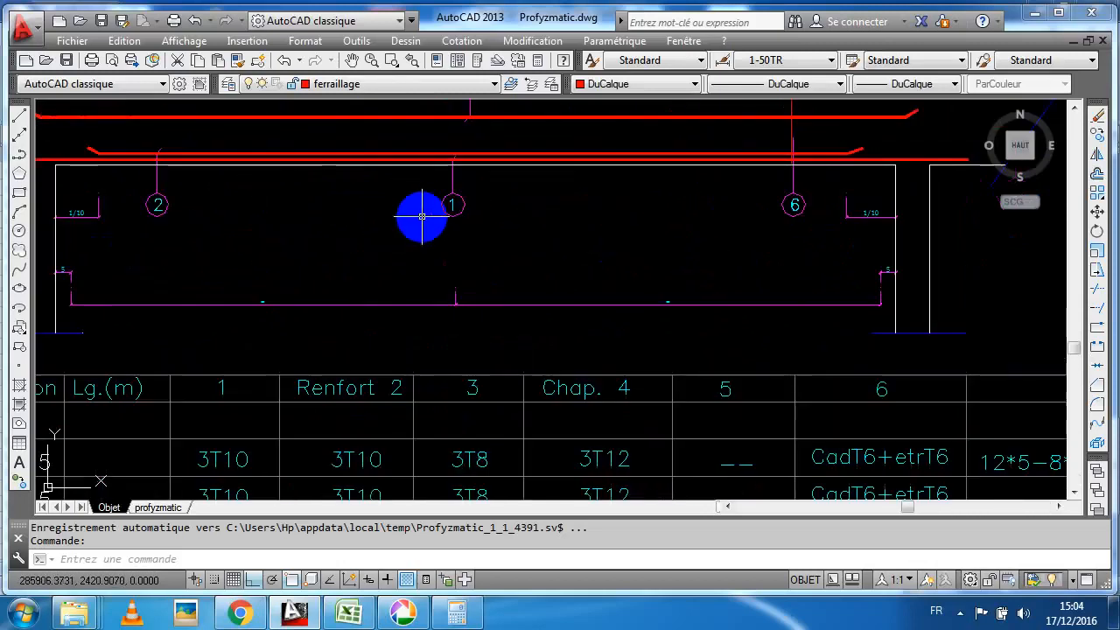
pyautogui.scroll(-2, 422, 216)
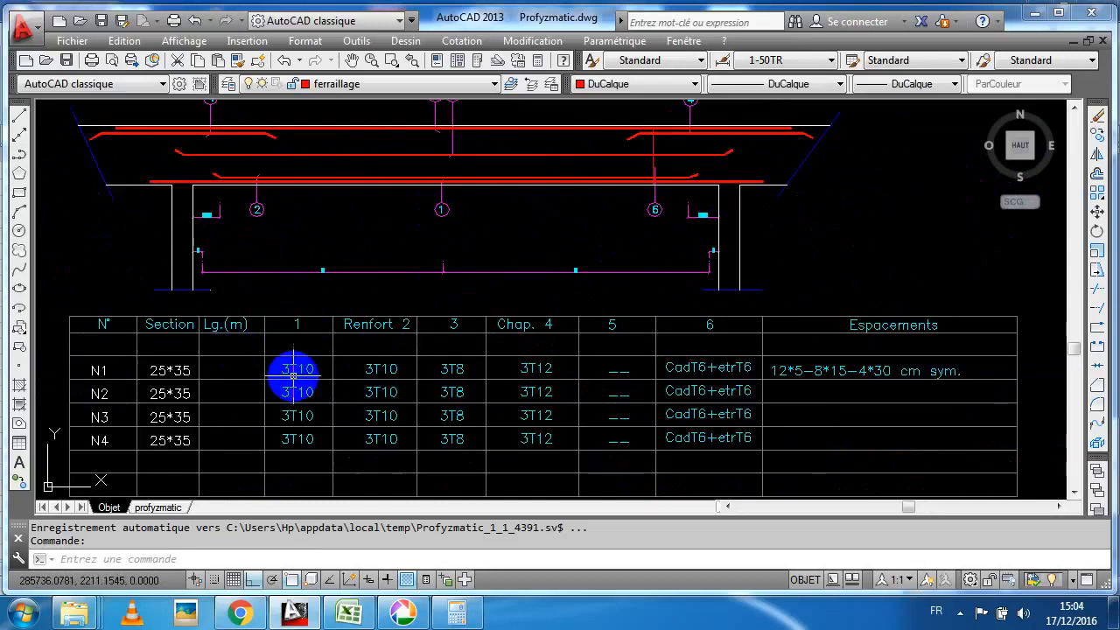
pyautogui.moveTo(395, 243); pyautogui.dragTo(443, 263)
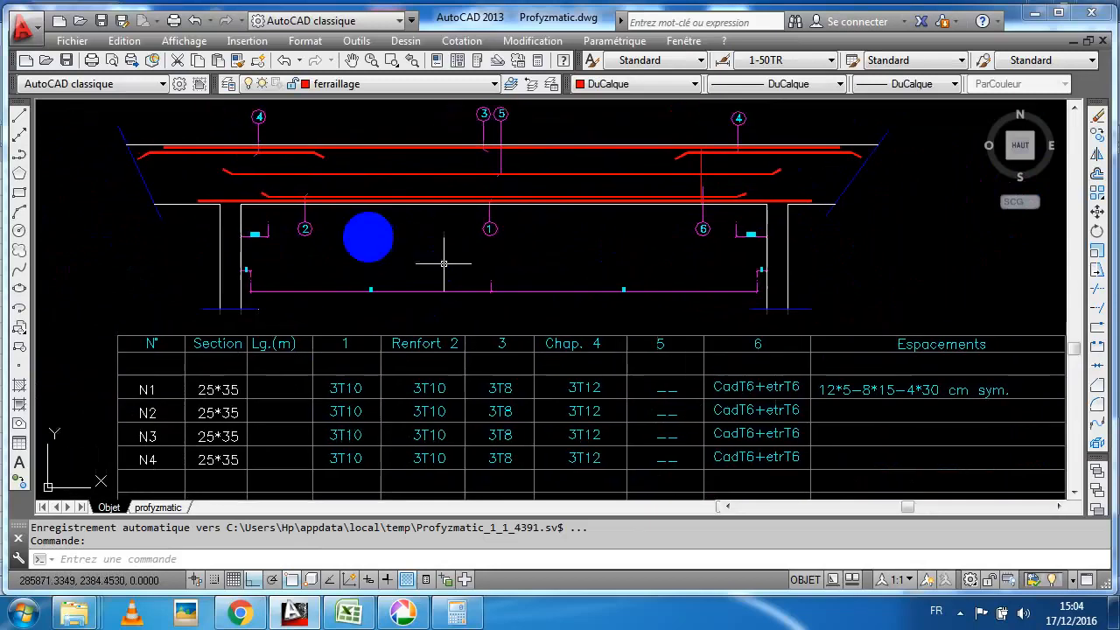
pyautogui.scroll(2, 472, 210)
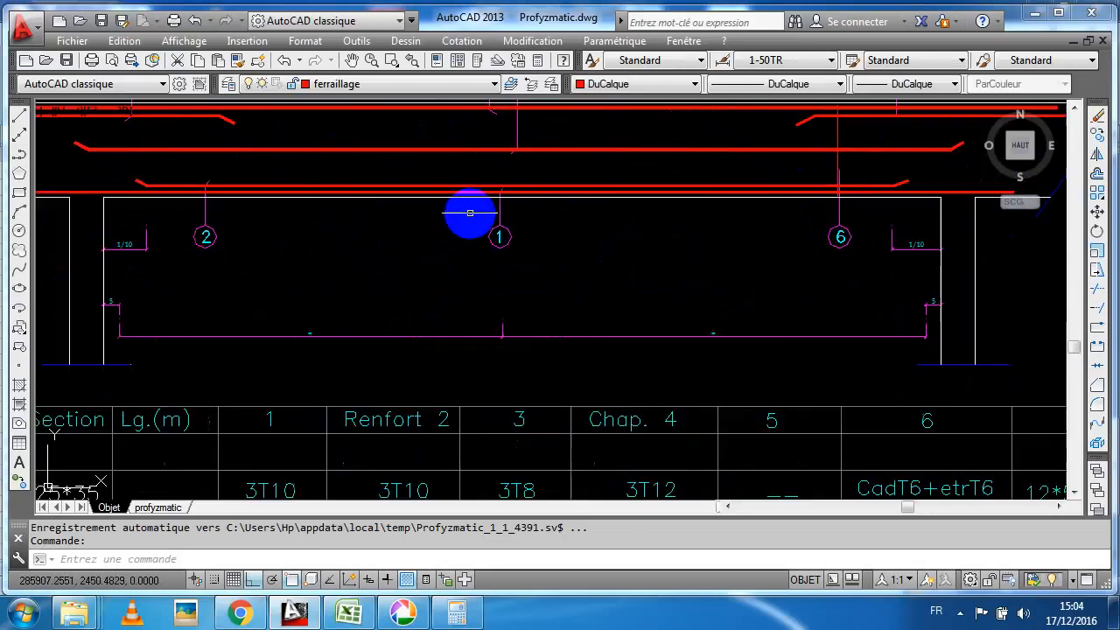
pyautogui.scroll(-2, 472, 205)
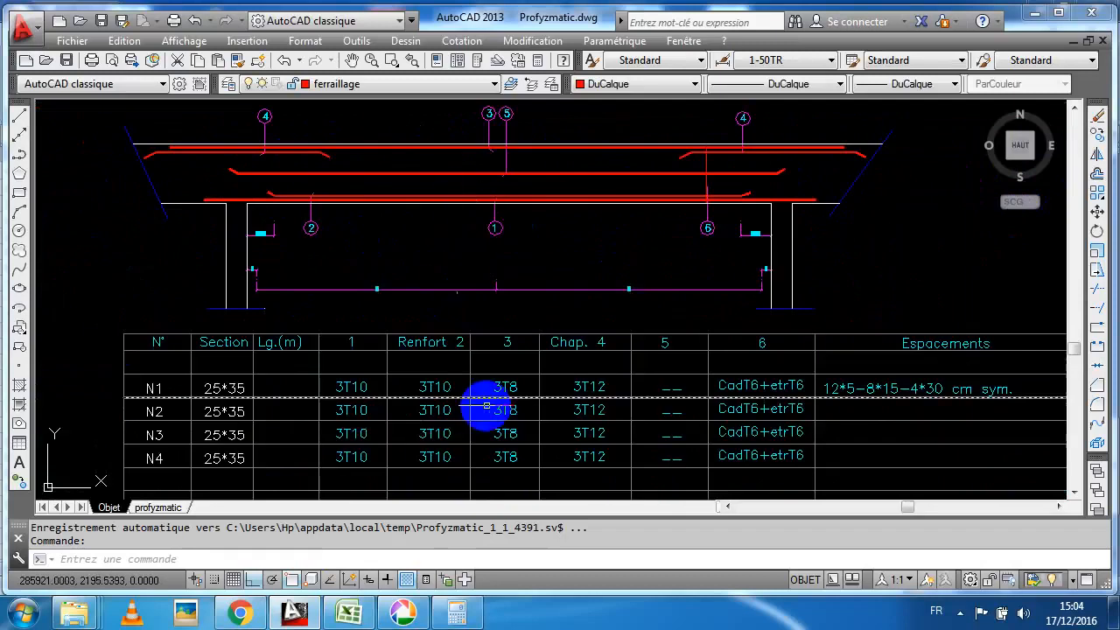
pyautogui.scroll(-2, 446, 408)
pyautogui.scroll(4, 453, 361)
pyautogui.scroll(-3, 455, 372)
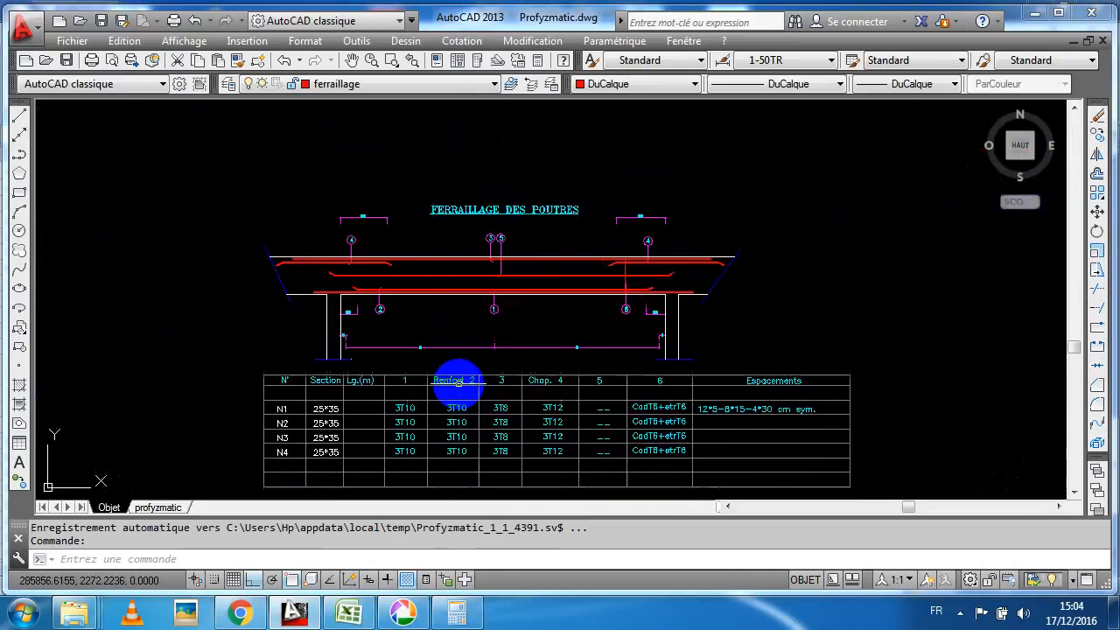
pyautogui.scroll(4, 487, 287)
pyautogui.scroll(-1, 492, 304)
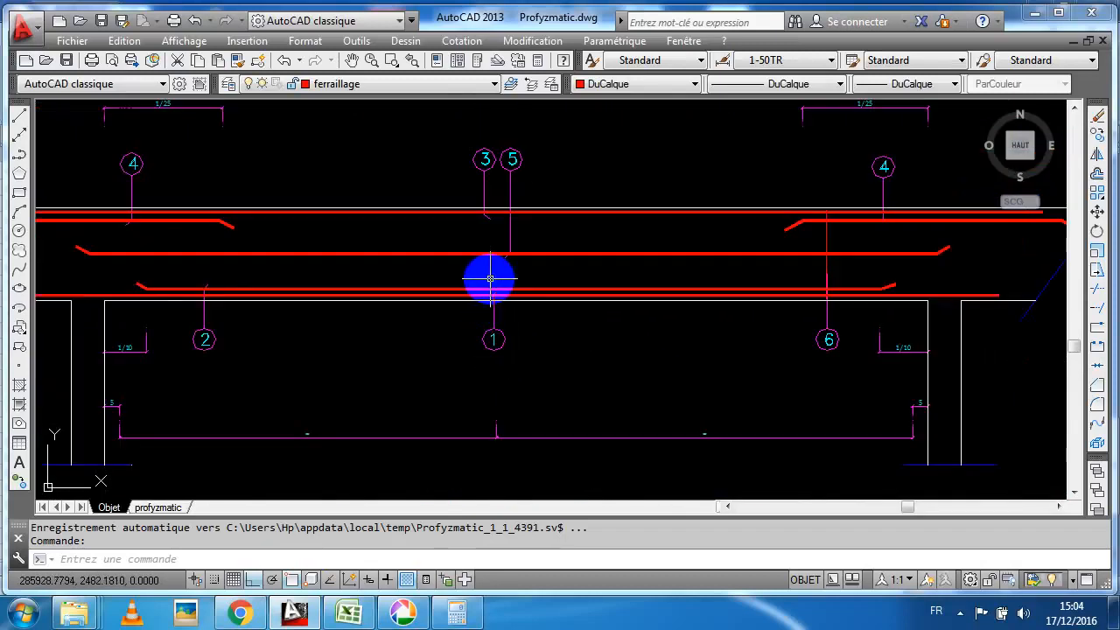
pyautogui.scroll(-2, 490, 279)
pyautogui.moveTo(525, 350); pyautogui.dragTo(490, 310)
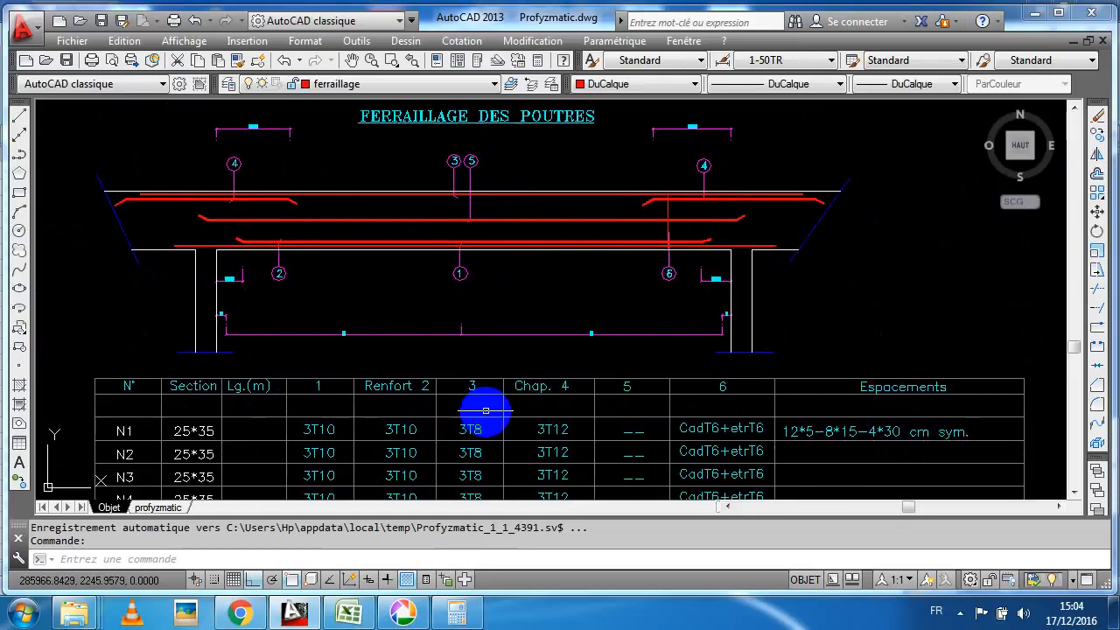
pyautogui.moveTo(486, 412)
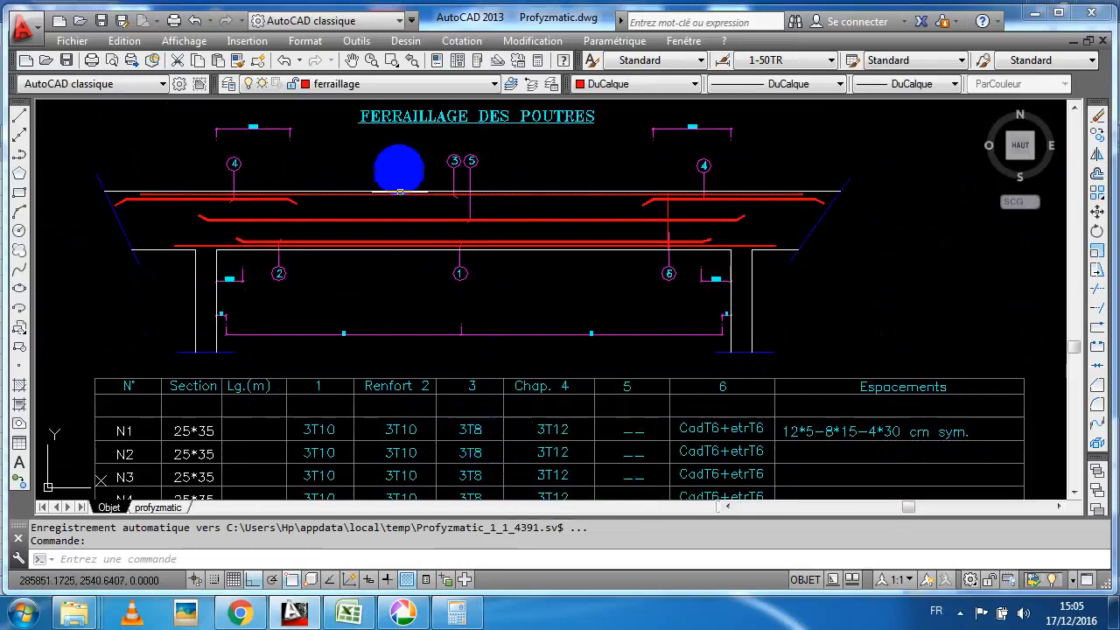
# Examine bar 5 and the top and bottom bars in the FERRAILLAGE DES POUTRES detail against the reinforcement table columns
pyautogui.scroll(2, 411, 164)
pyautogui.scroll(-2, 438, 153)
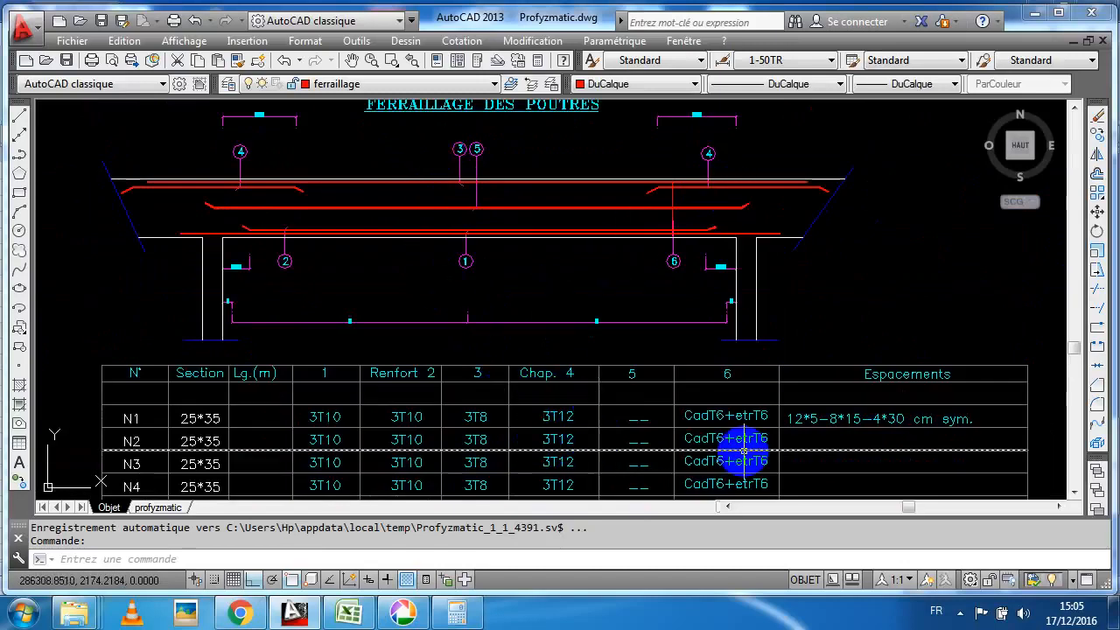
pyautogui.scroll(4, 536, 202)
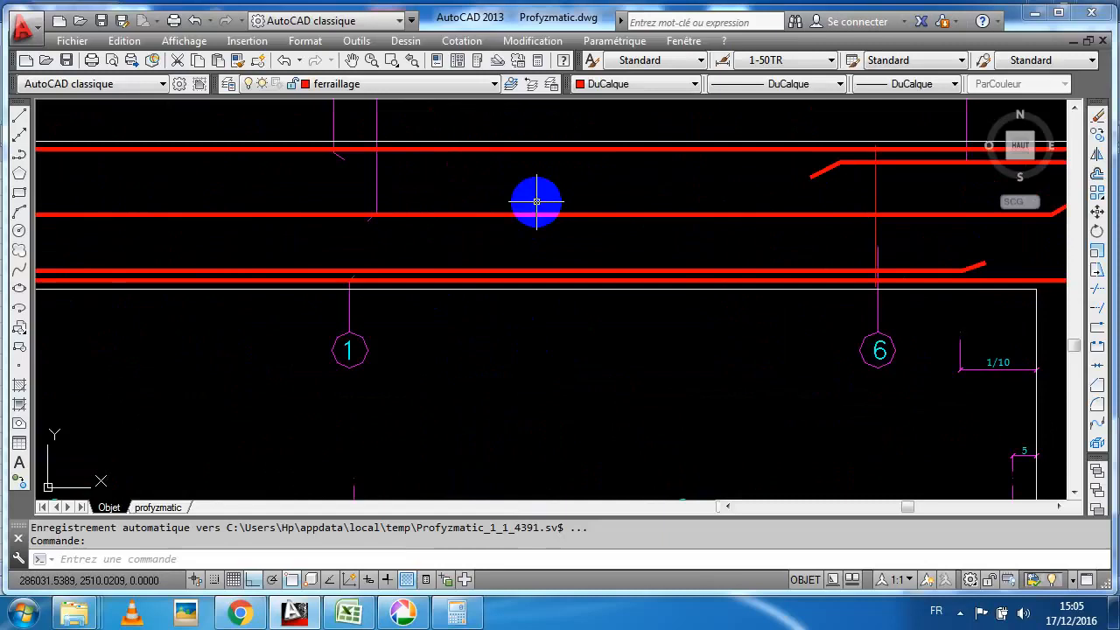
pyautogui.click(555, 205)
pyautogui.click(530, 224)
pyautogui.scroll(-4, 531, 225)
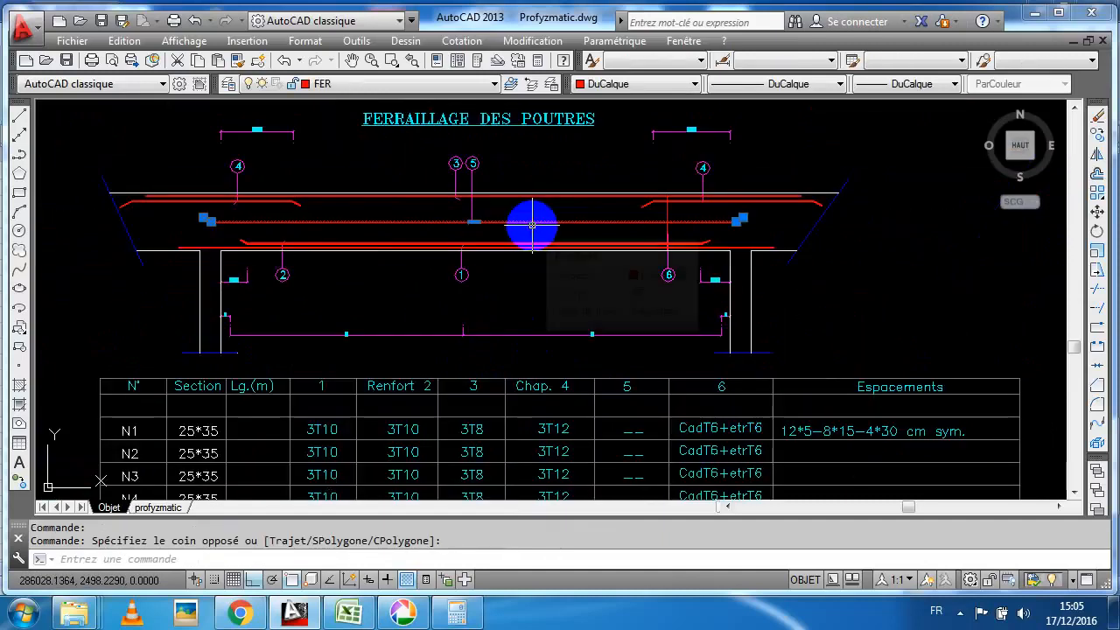
pyautogui.press('Escape')
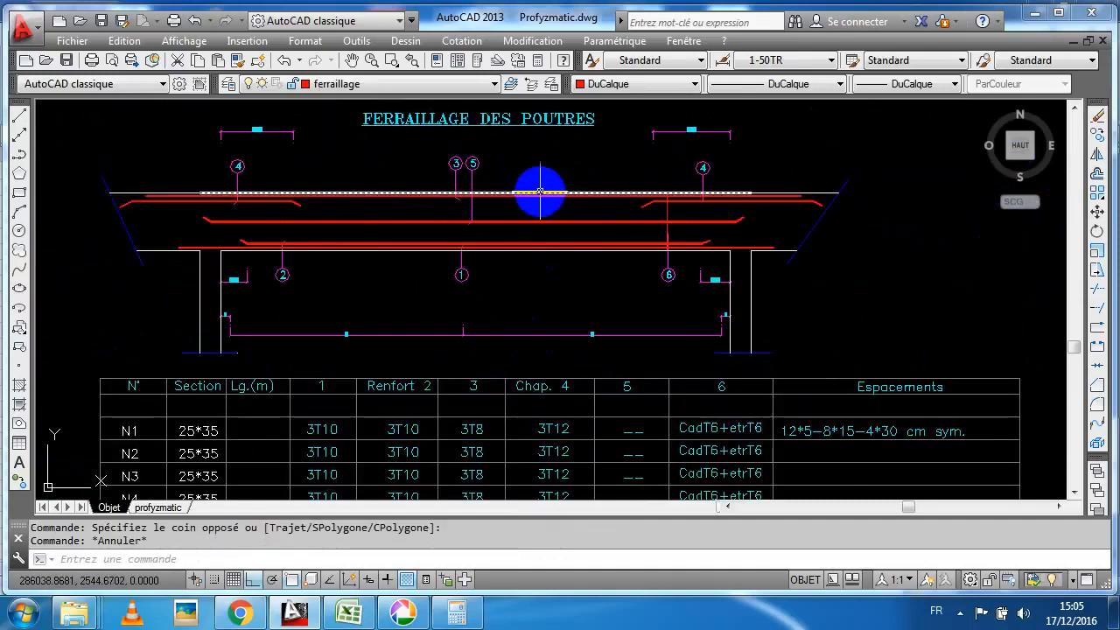
pyautogui.moveTo(540, 190)
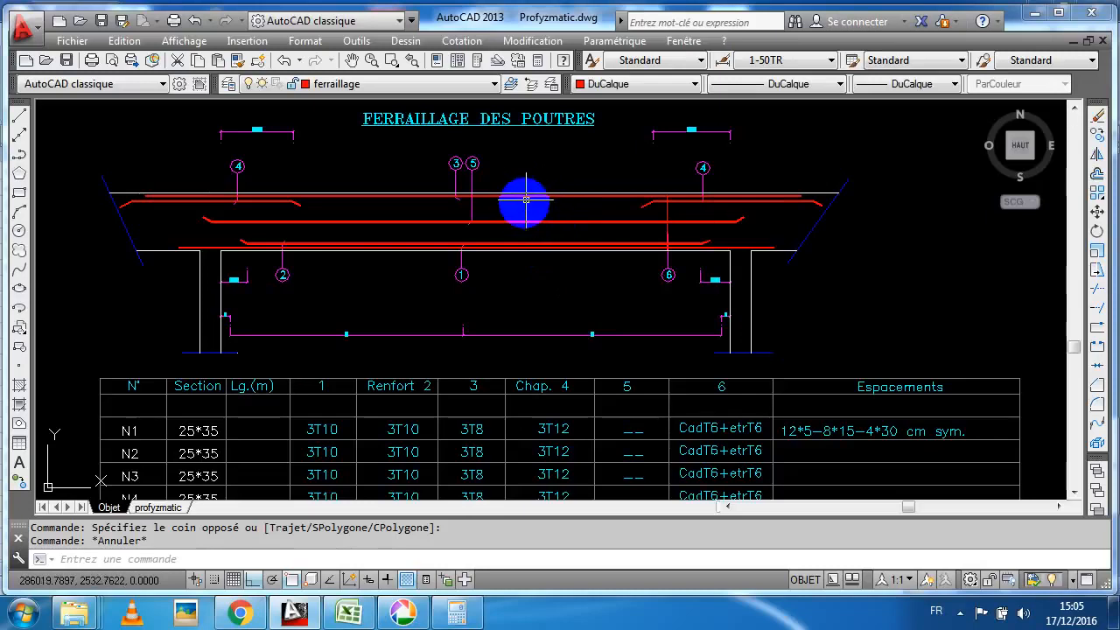
pyautogui.scroll(2, 526, 199)
pyautogui.click(532, 259)
pyautogui.press('Escape')
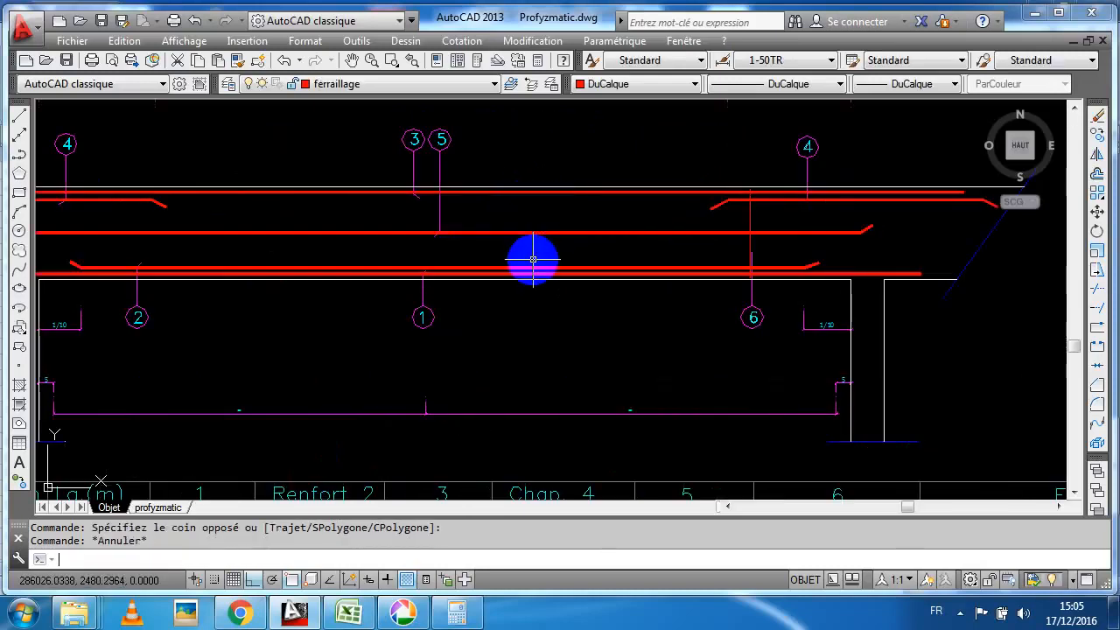
pyautogui.moveTo(569, 275); pyautogui.dragTo(545, 181)
pyautogui.scroll(-2, 545, 180)
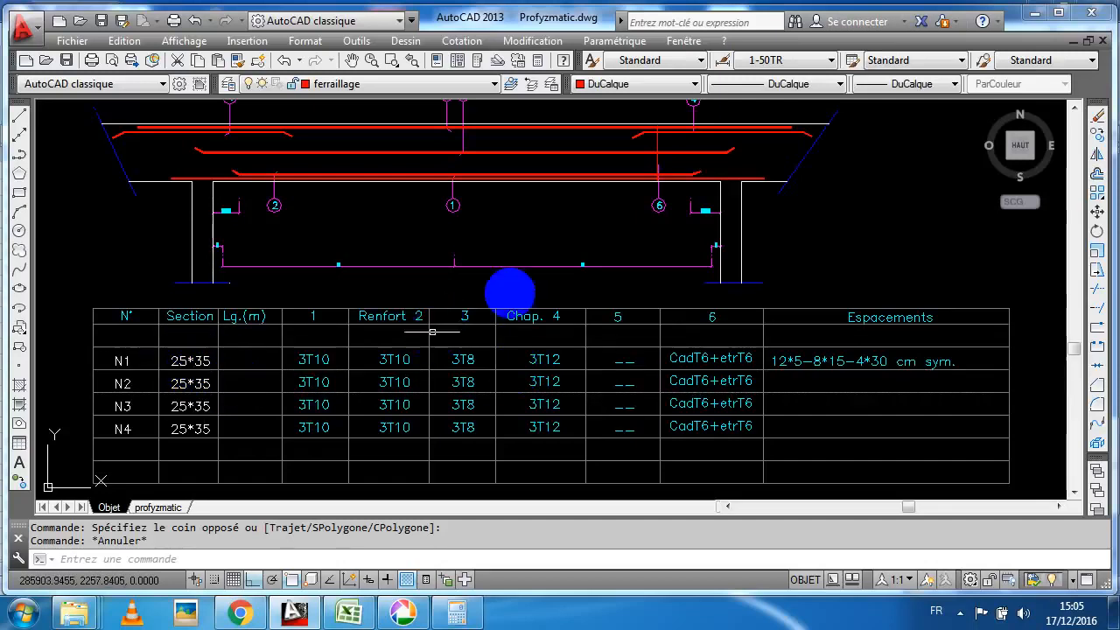
pyautogui.scroll(-4, 376, 282)
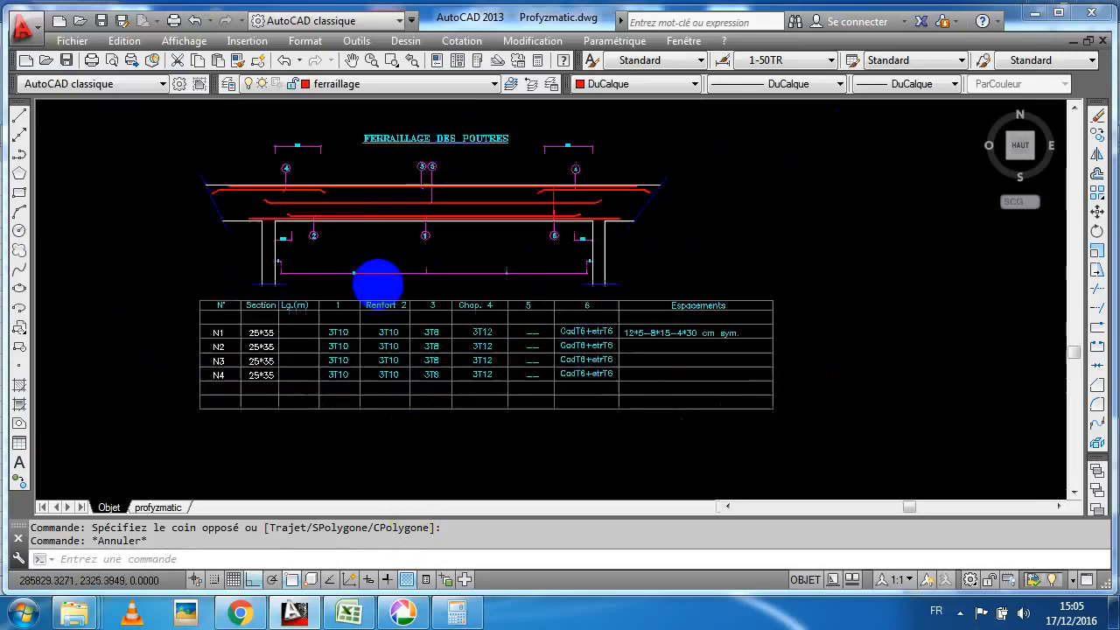
pyautogui.scroll(4, 352, 342)
# Examine the axis spacing and P1 column positions for beams N1 to N4 on the PLANCHER HAUT TERRASSE plan
pyautogui.scroll(-10, 373, 296)
pyautogui.moveTo(423, 318); pyautogui.dragTo(800, 292)
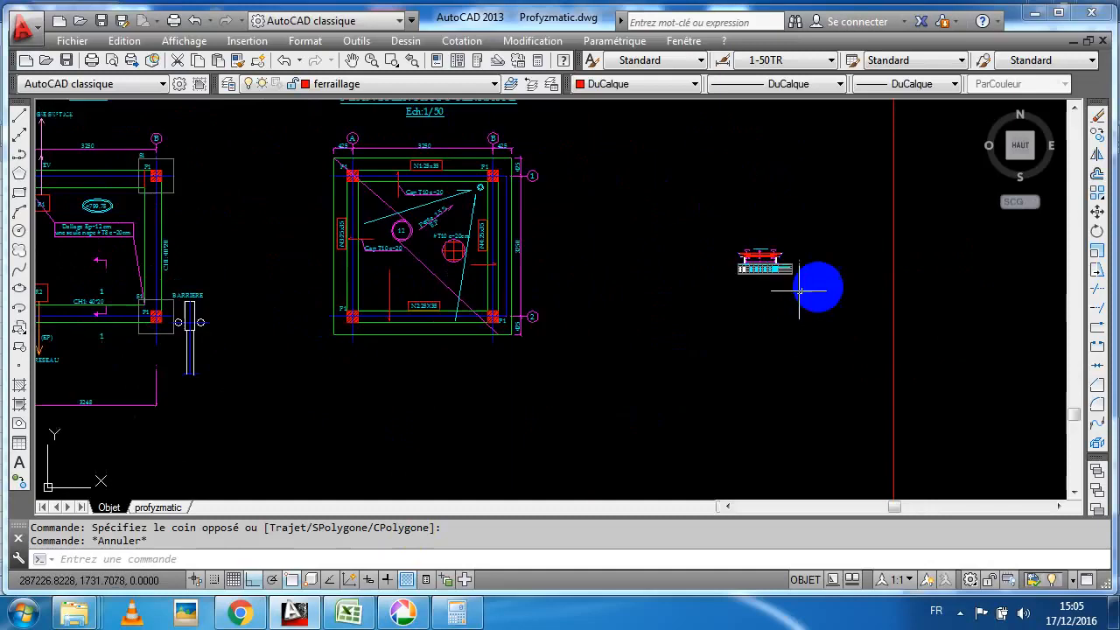
pyautogui.scroll(-4, 617, 314)
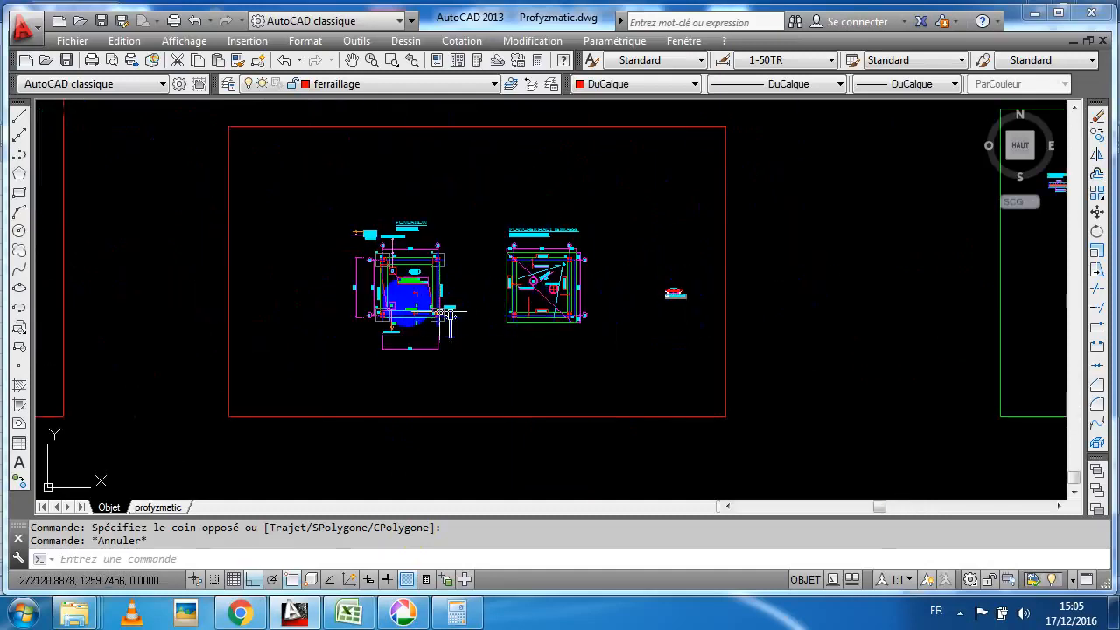
pyautogui.scroll(6, 402, 297)
pyautogui.scroll(-3, 682, 298)
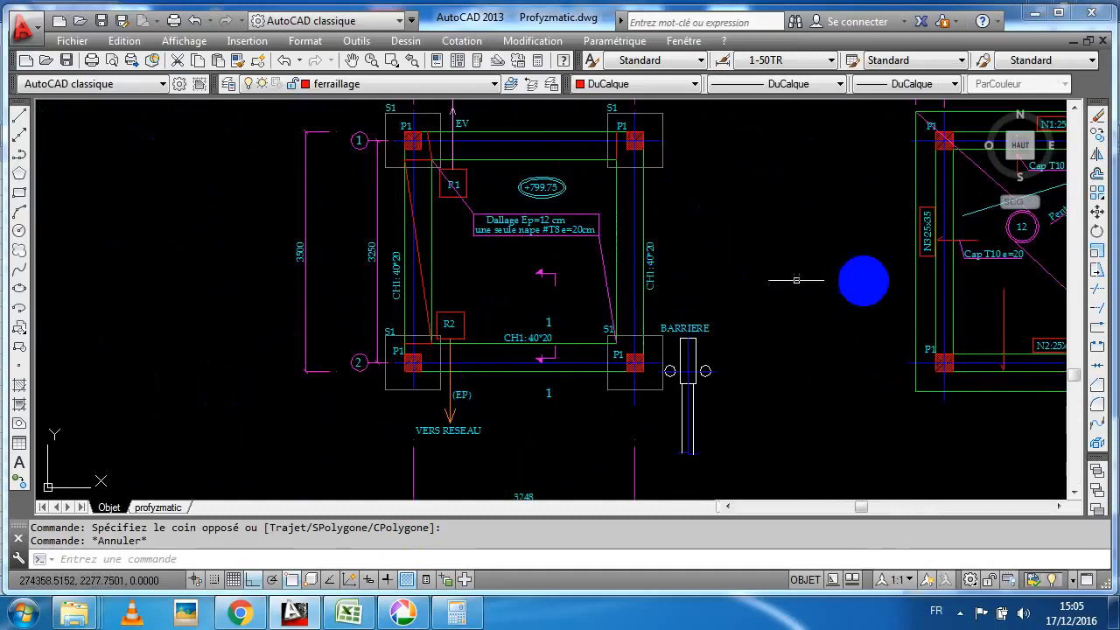
pyautogui.moveTo(863, 283); pyautogui.dragTo(403, 259)
pyautogui.scroll(4, 639, 325)
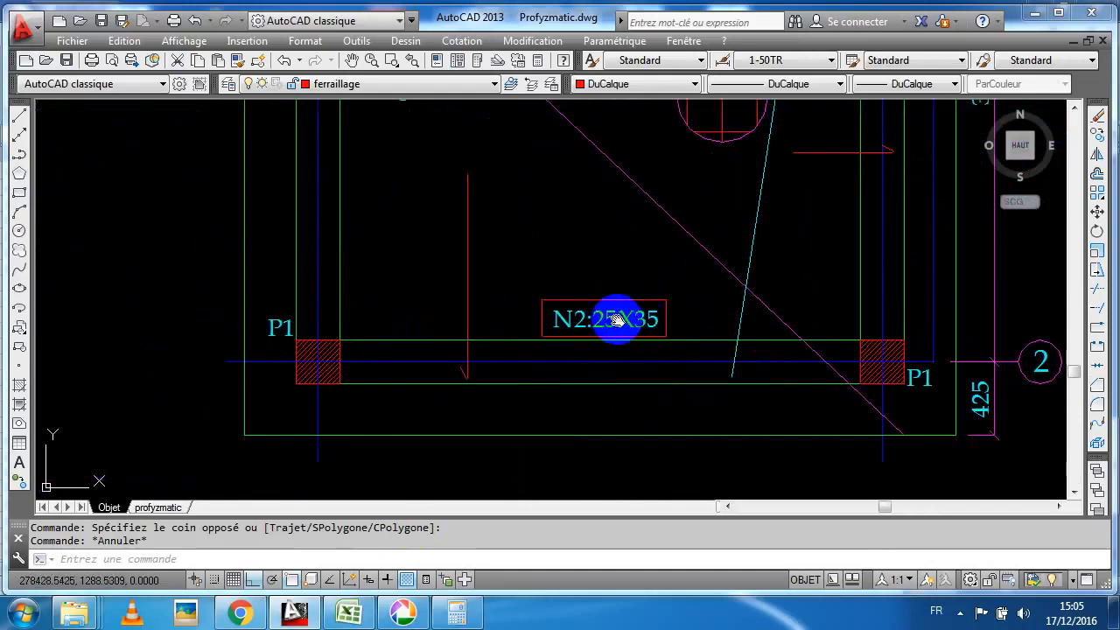
pyautogui.moveTo(620, 320); pyautogui.dragTo(557, 300)
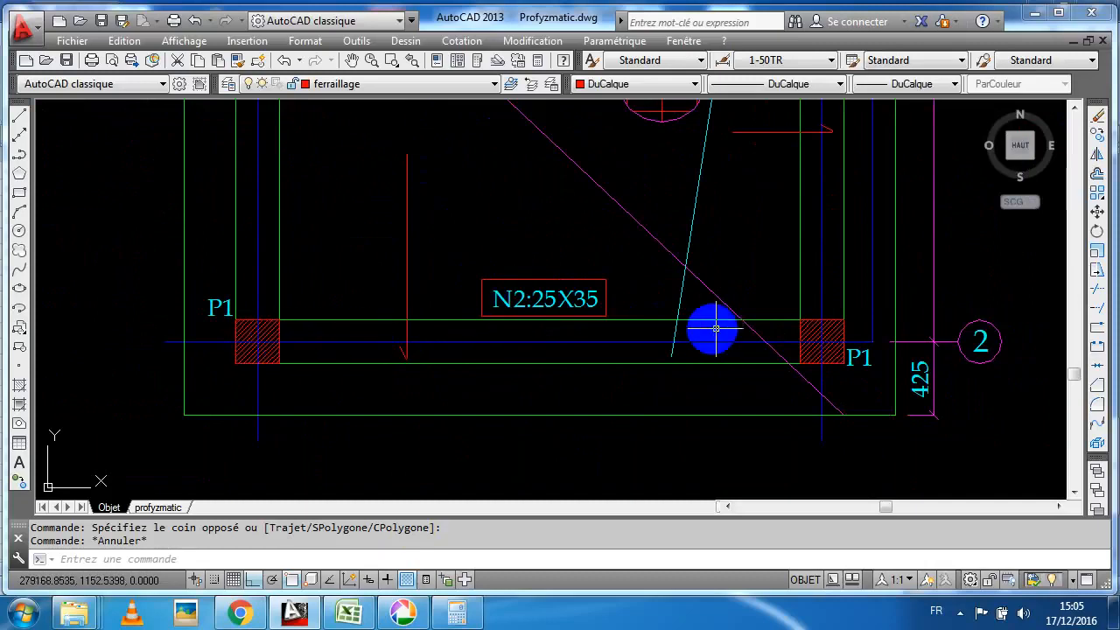
pyautogui.scroll(-3, 368, 329)
pyautogui.moveTo(384, 331); pyautogui.dragTo(358, 348)
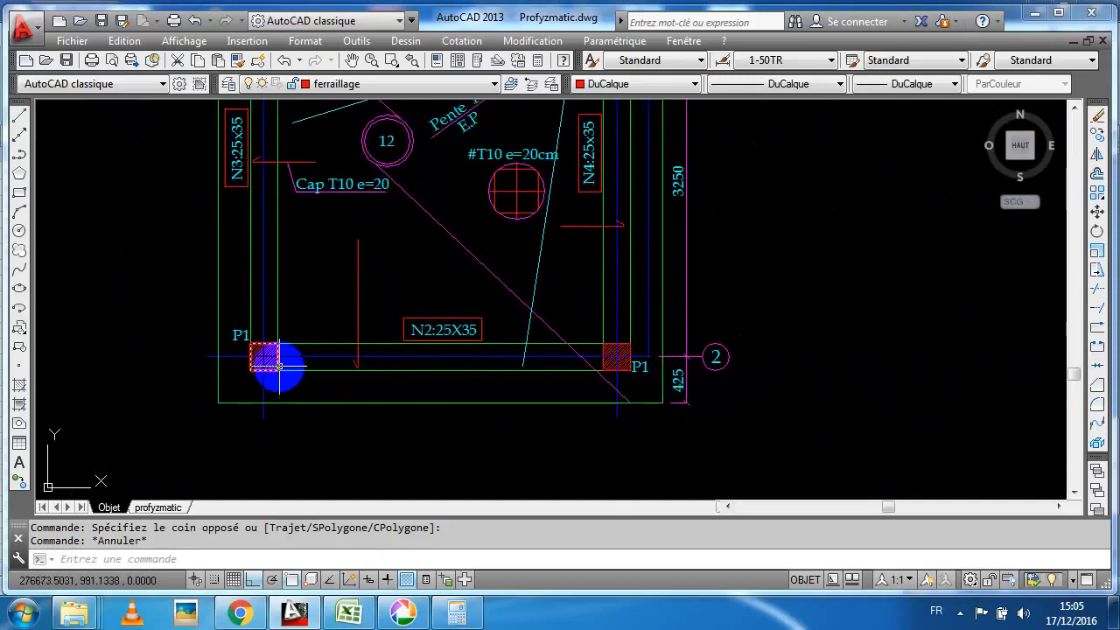
pyautogui.moveTo(390, 266); pyautogui.dragTo(407, 450)
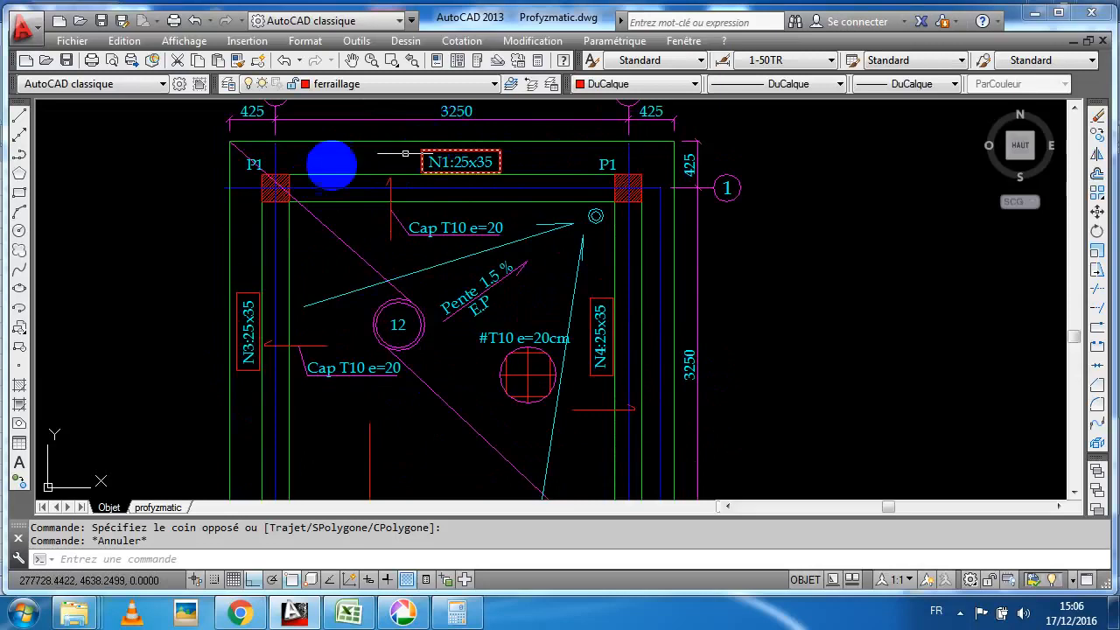
pyautogui.moveTo(450, 108); pyautogui.dragTo(458, 210)
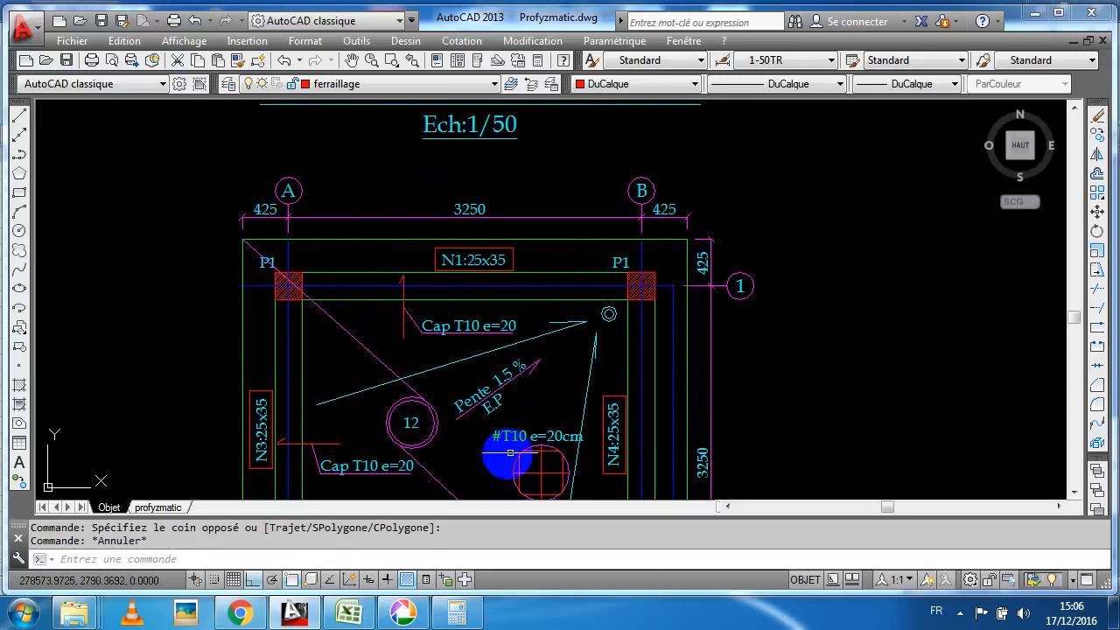
# Calculate the beam's clear span in the Windows calculator as 3,25 - 0,3 and close the calculator
pyautogui.click(457, 613)
pyautogui.press('Escape')
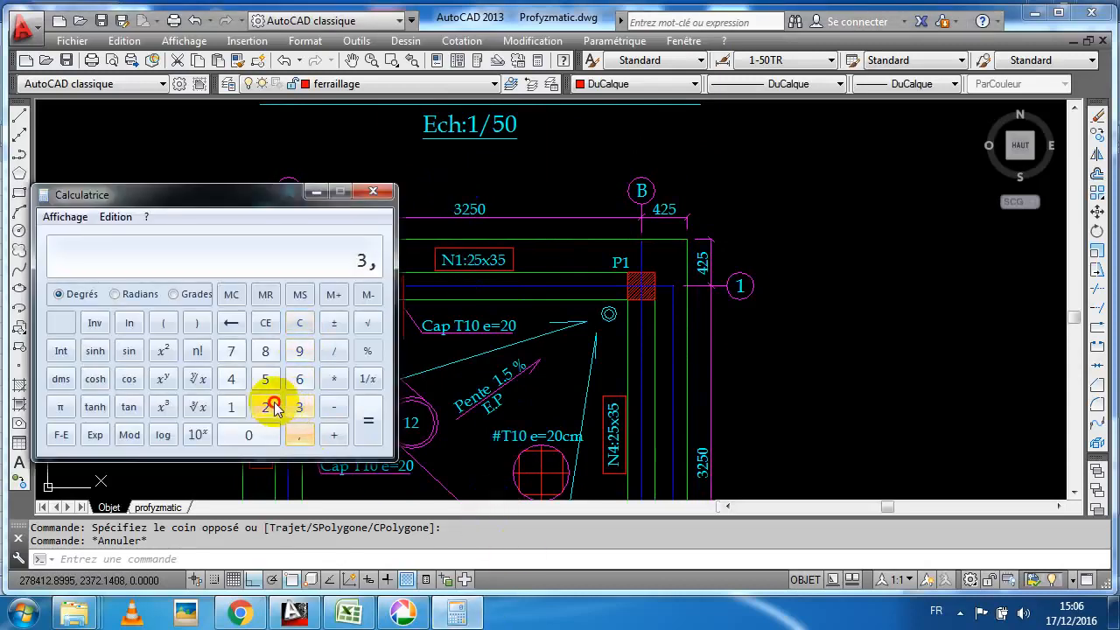
pyautogui.click(274, 406)
pyautogui.click(265, 379)
pyautogui.click(300, 408)
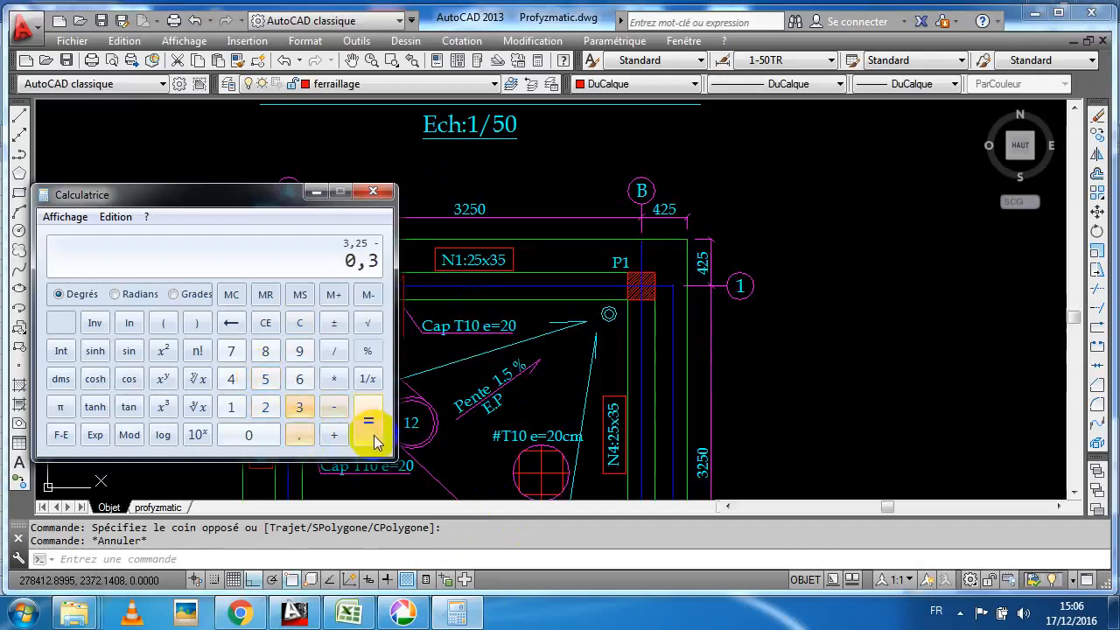
pyautogui.click(369, 422)
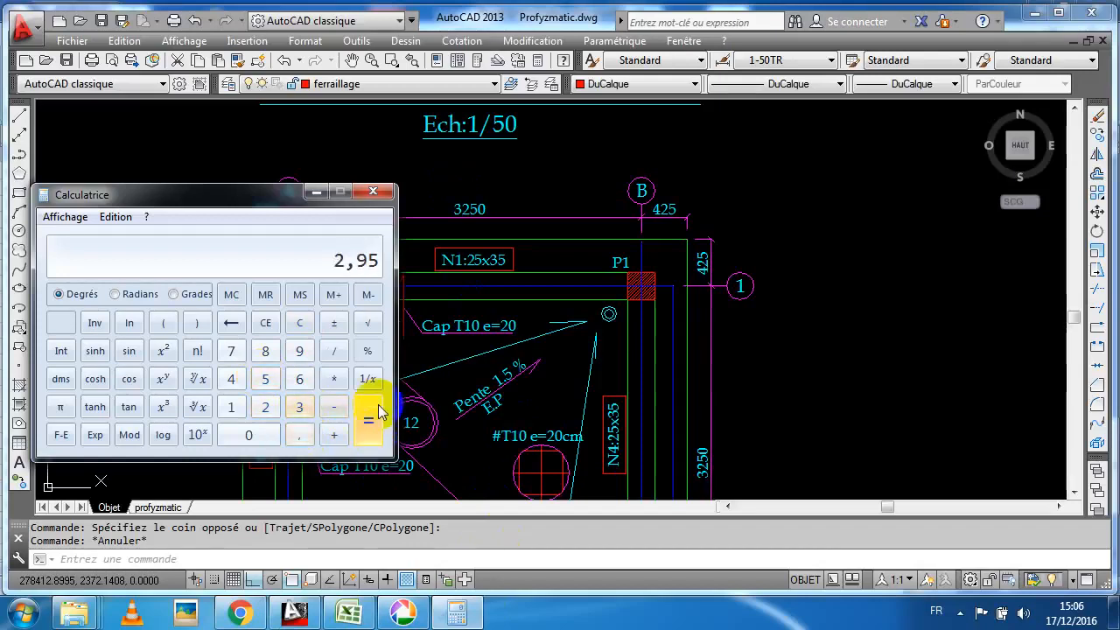
pyautogui.click(371, 192)
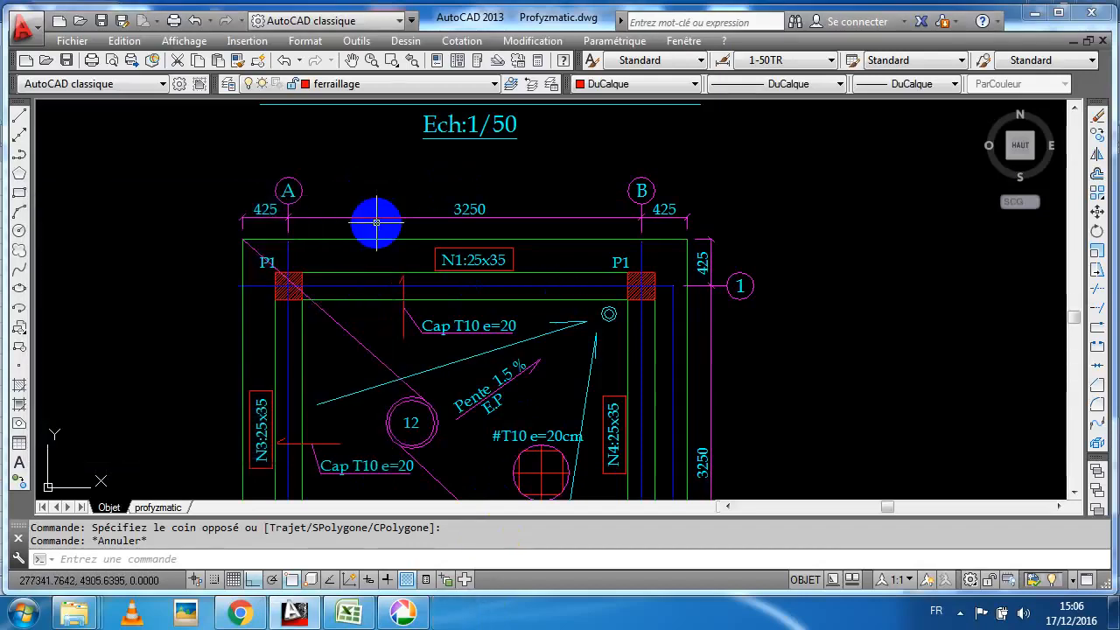
# Switch to Excel and copy the Longrine rows 27 and 28, Arma long sup and Arma long inf, on the Acier.profyzmatic sheet
pyautogui.scroll(-6, 377, 218)
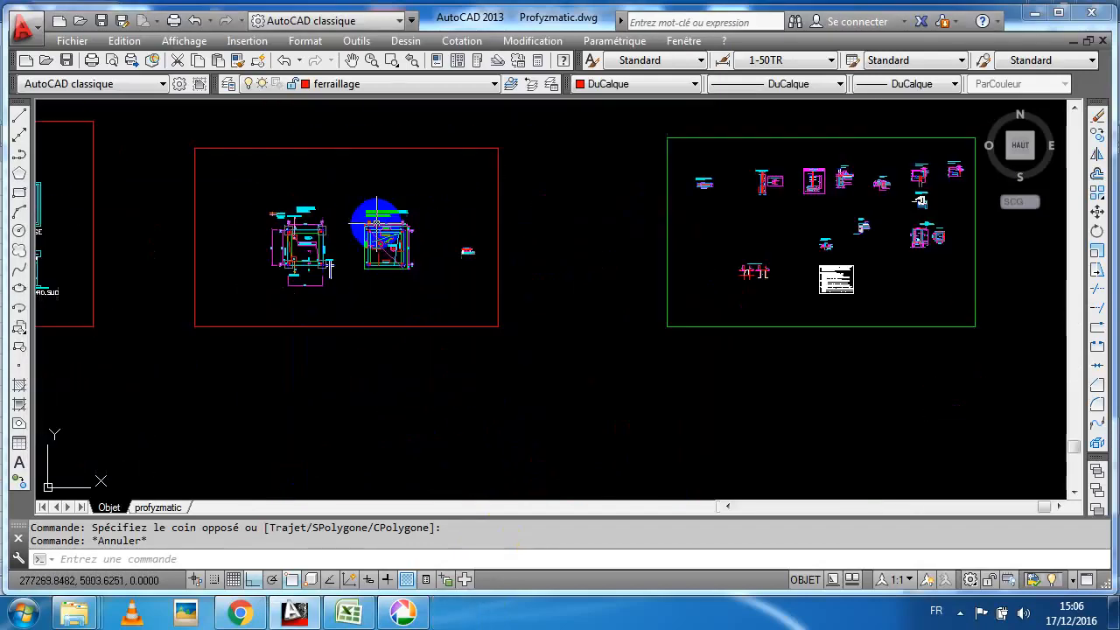
pyautogui.click(359, 617)
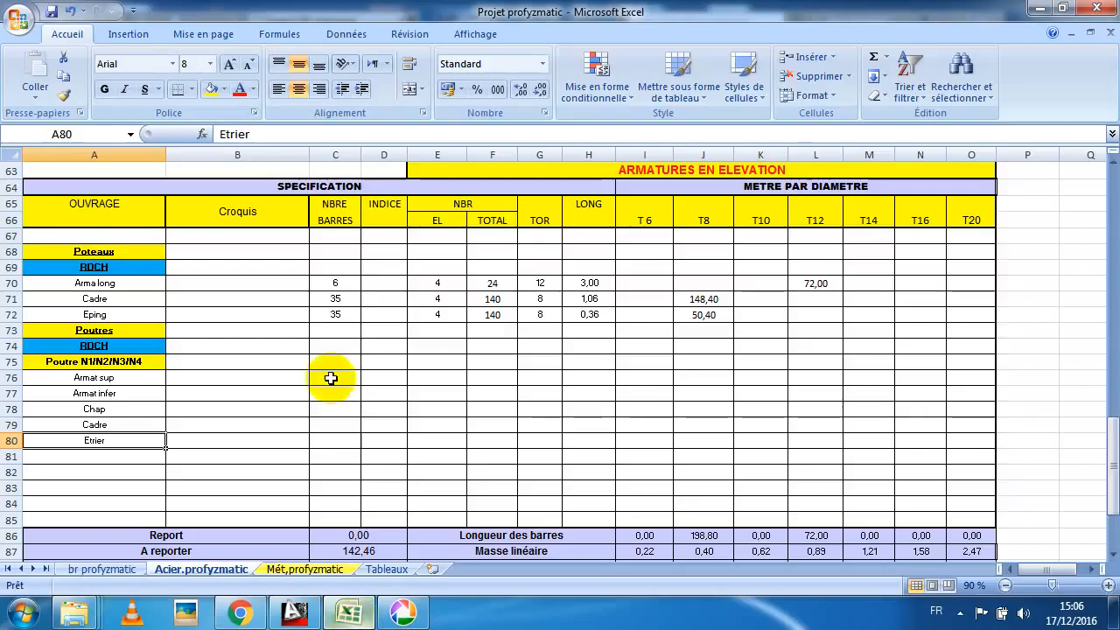
pyautogui.moveTo(320, 282); pyautogui.dragTo(843, 314)
pyautogui.scroll(7, 830, 320)
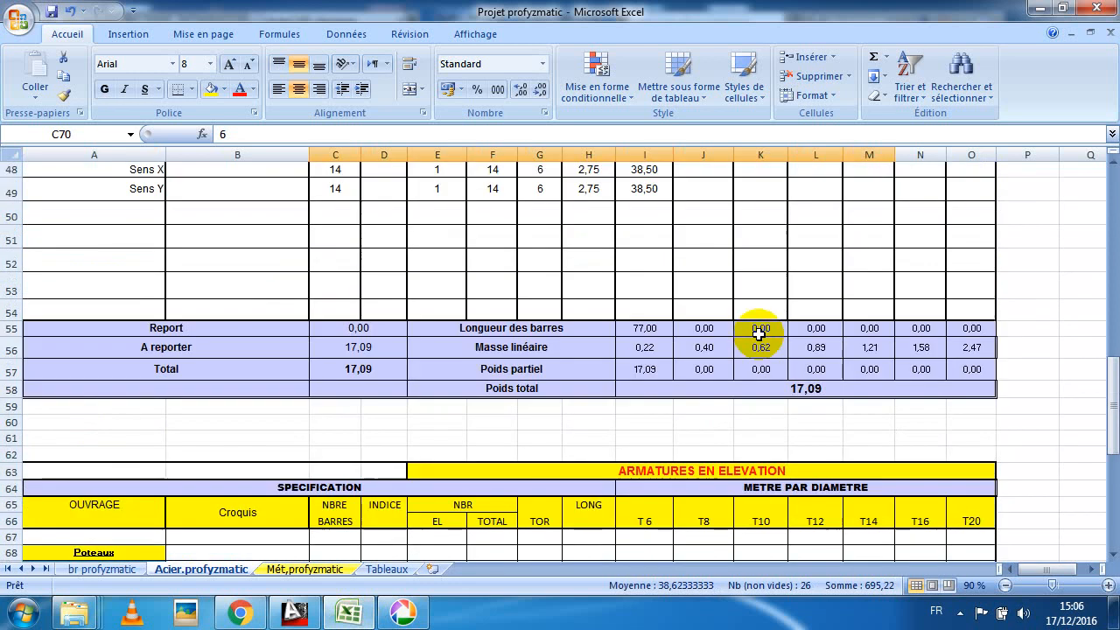
pyautogui.scroll(5, 674, 311)
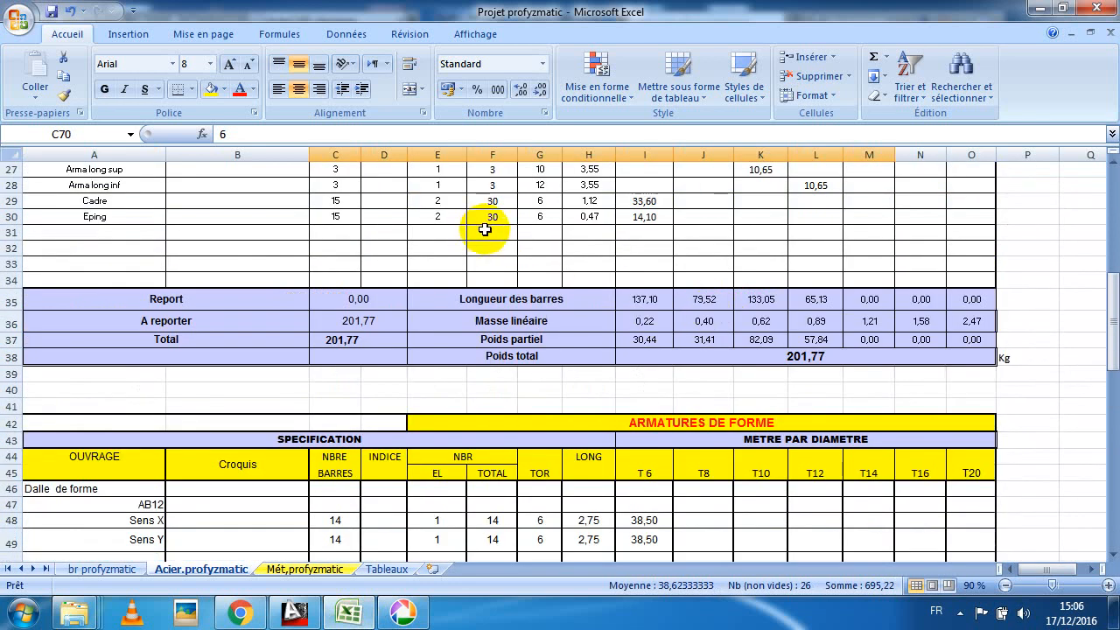
pyautogui.scroll(2, 473, 240)
pyautogui.moveTo(10, 263); pyautogui.dragTo(10, 280)
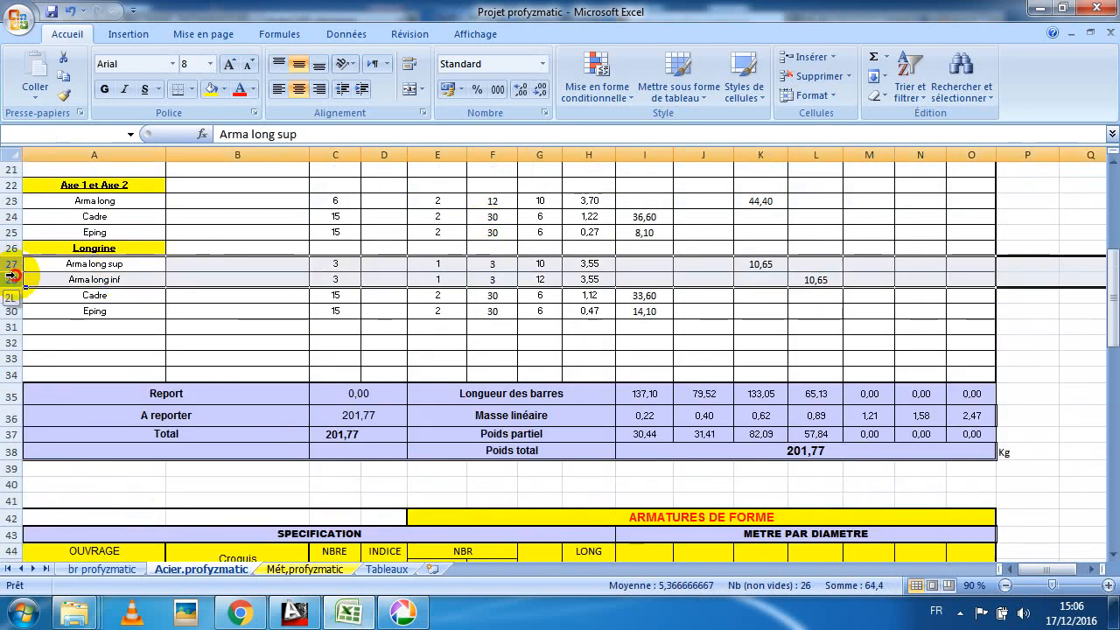
pyautogui.rightClick(19, 277)
pyautogui.click(61, 305)
# Paste the copied rows over rows 76 and 77 under the Poutre N1/N2/N3/N4 heading
pyautogui.scroll(-15, 113, 325)
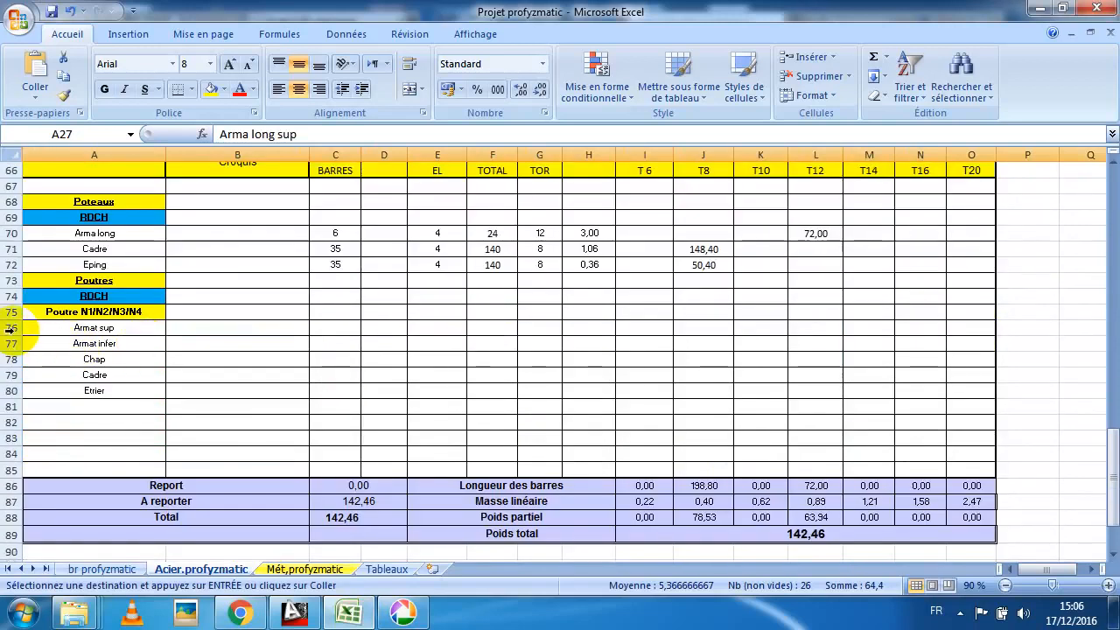
pyautogui.click(11, 329)
pyautogui.rightClick(12, 332)
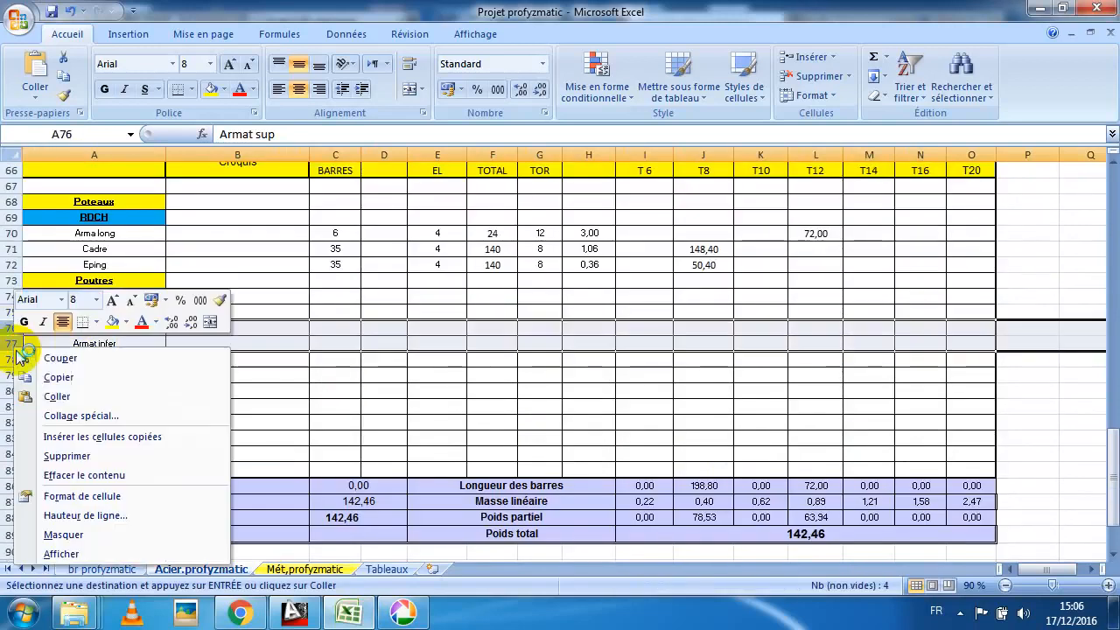
pyautogui.click(188, 398)
pyautogui.press('Escape')
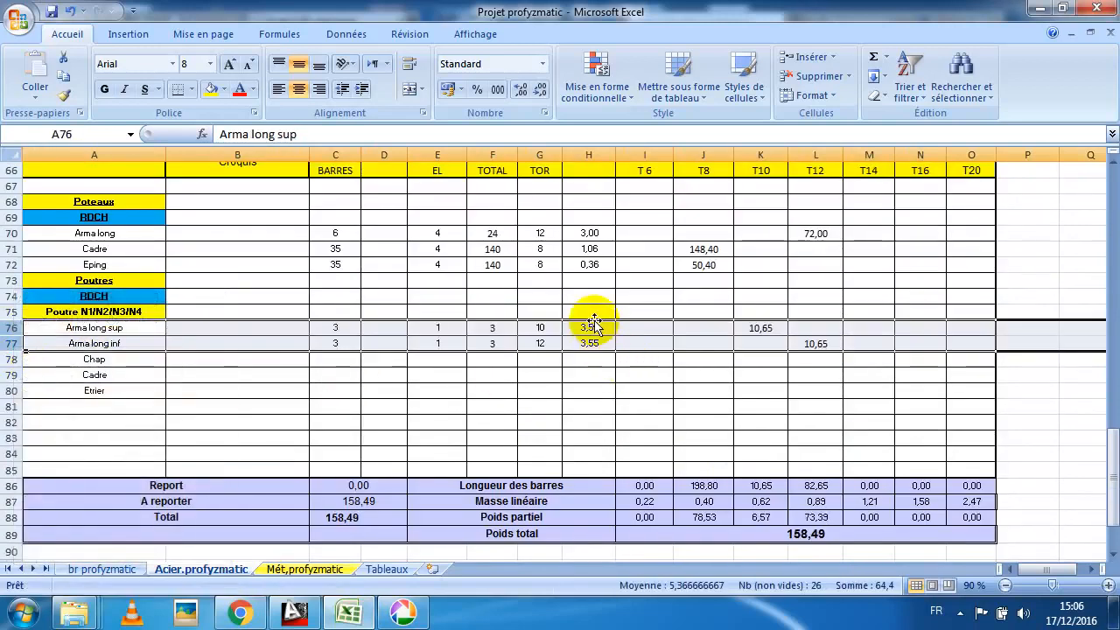
# On the Tableaux sheet, change the Longrine label in cell F16 to "Poutre"
pyautogui.click(602, 326)
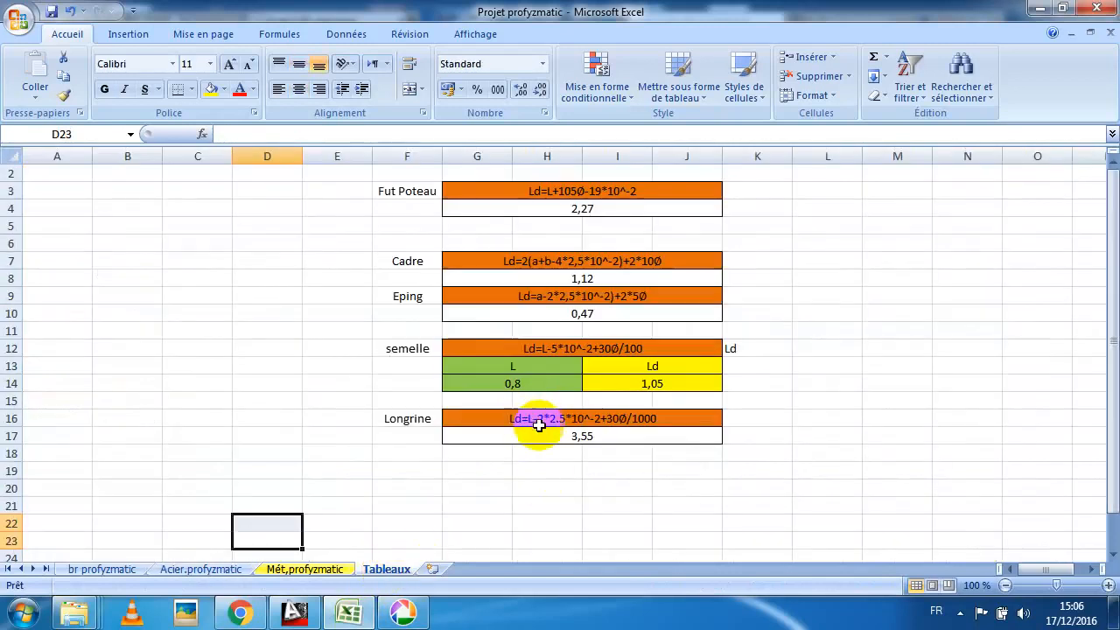
pyautogui.click(429, 418)
pyautogui.write('Pou')
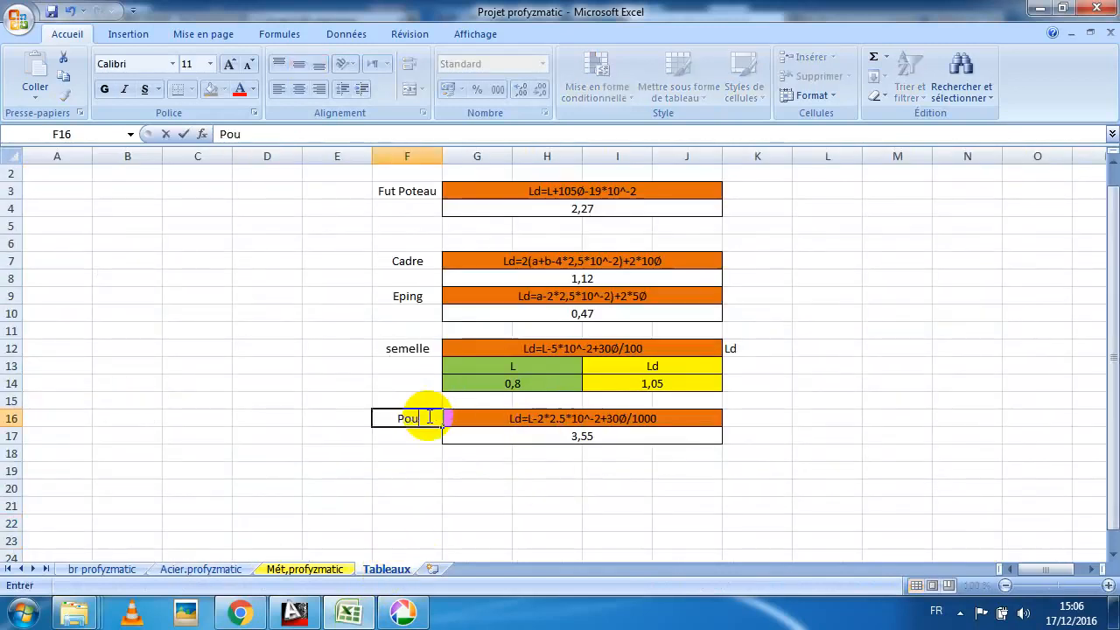
pyautogui.write('tre')
pyautogui.press('Return')
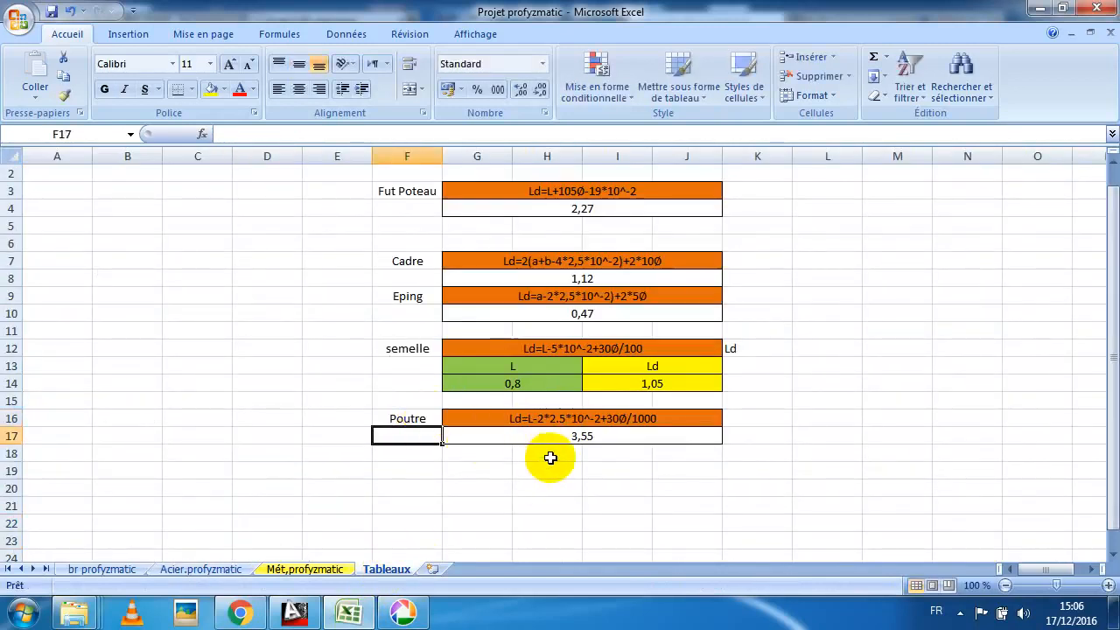
# Set the Poutre developed length formula in cell G17 to =2,95+0,3
pyautogui.click(564, 435)
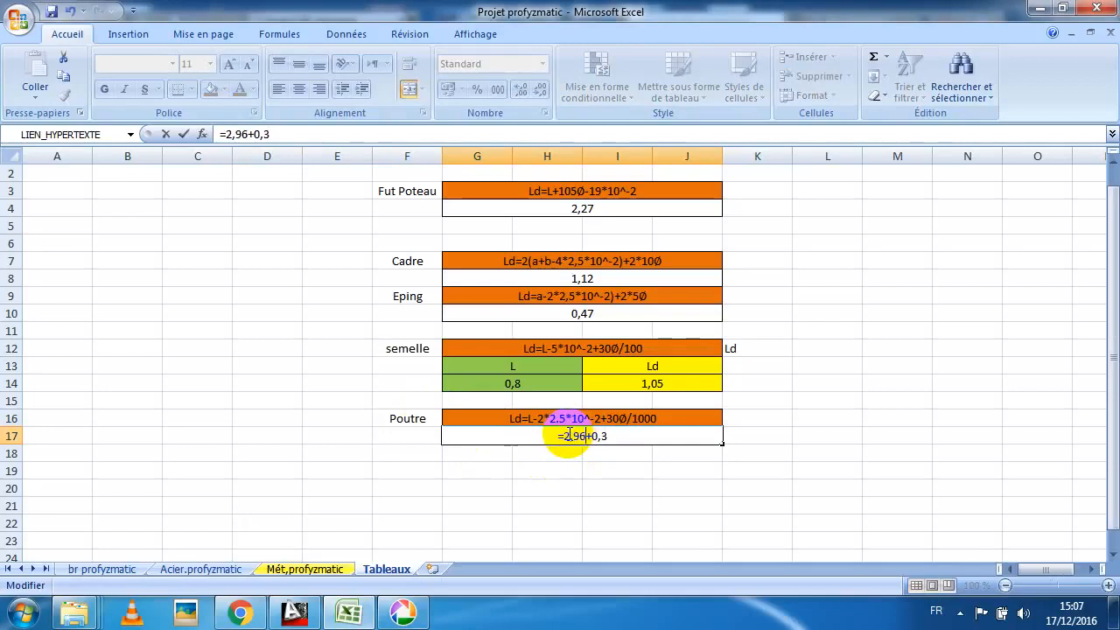
pyautogui.press('Return')
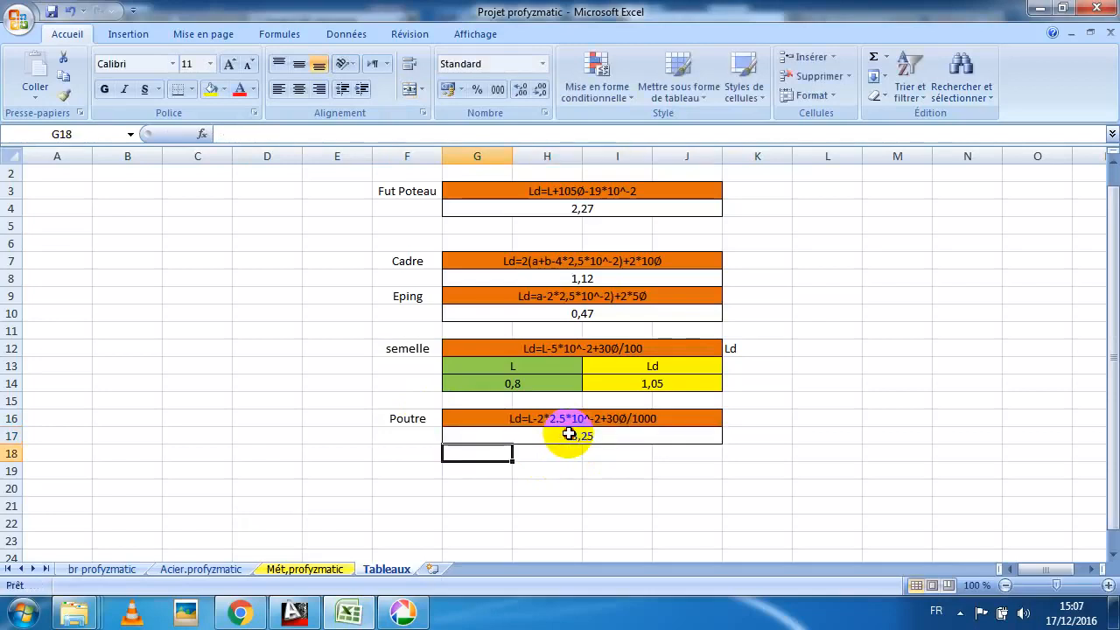
pyautogui.doubleClick(569, 435)
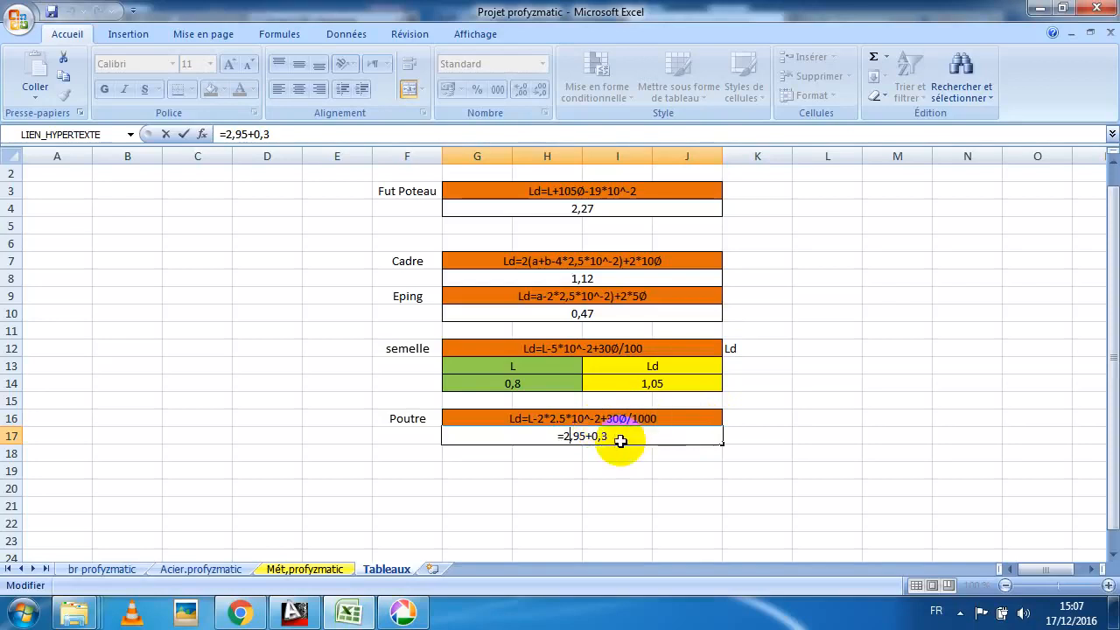
pyautogui.hotkey('ctrl', 'Return')
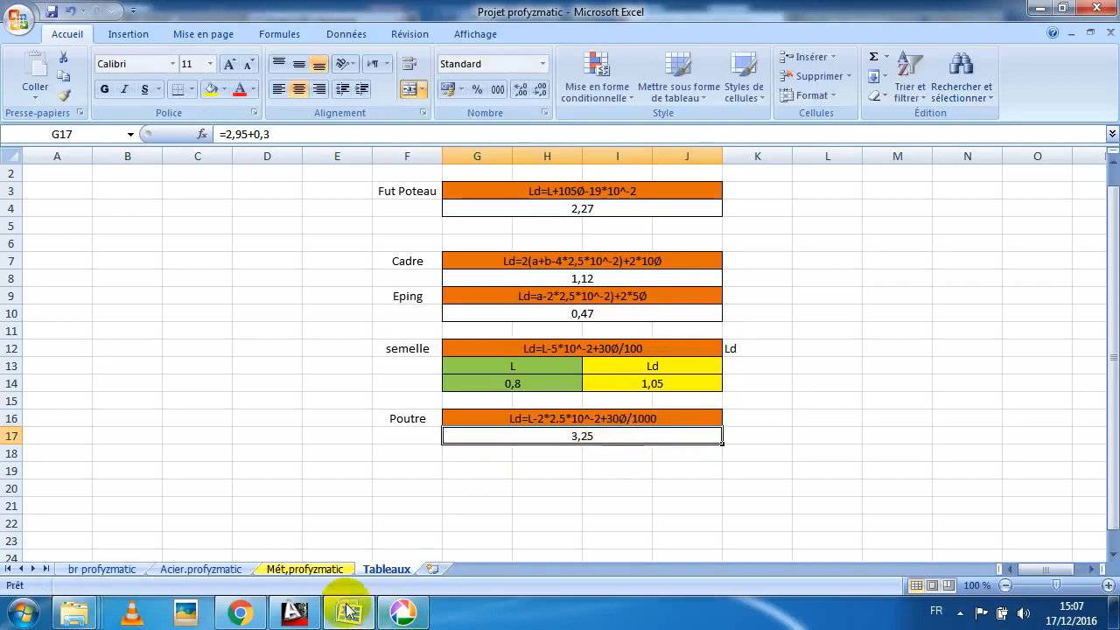
# On the Acier.profyzmatic sheet, set the bar length to 3,25 in H76 and H77 for Arma long sup and Arma long inf
pyautogui.click(348, 613)
pyautogui.click(349, 612)
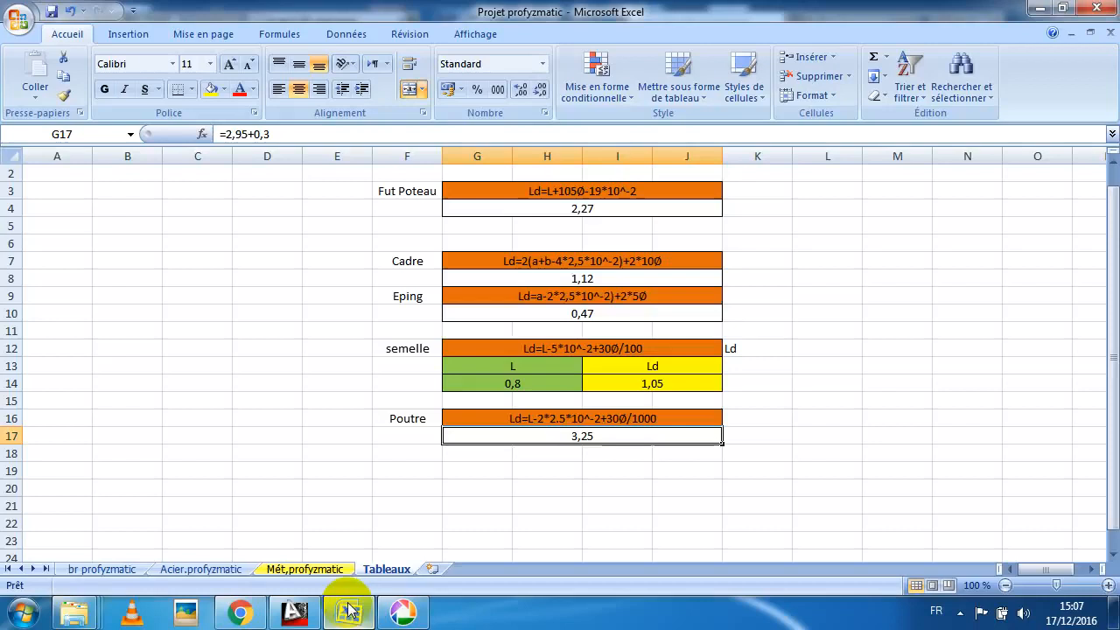
pyautogui.click(308, 612)
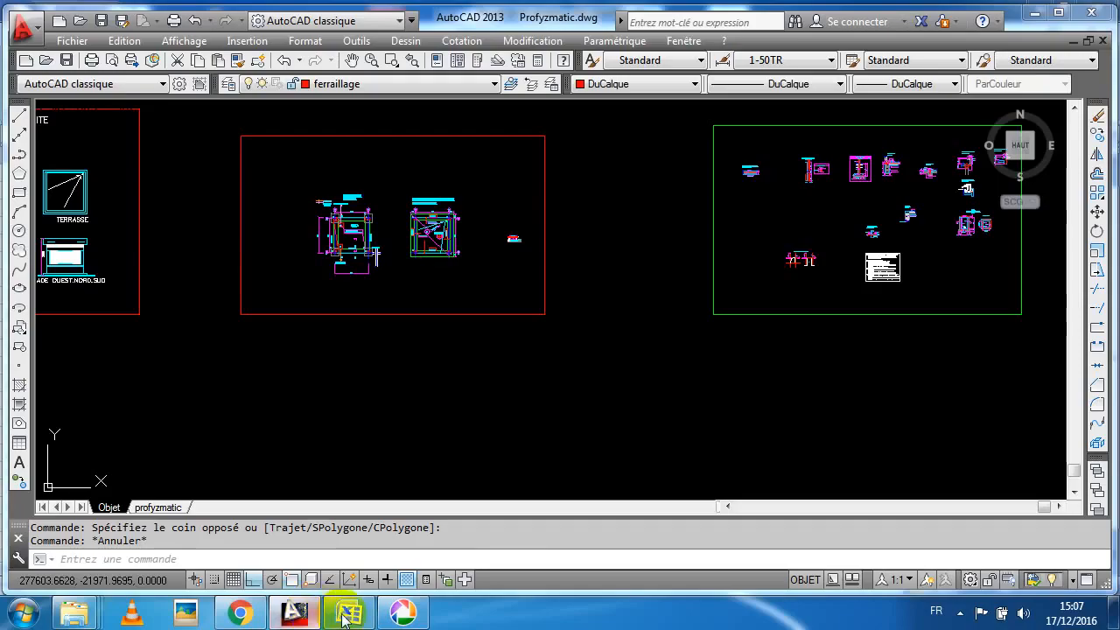
pyautogui.click(345, 614)
pyautogui.click(193, 569)
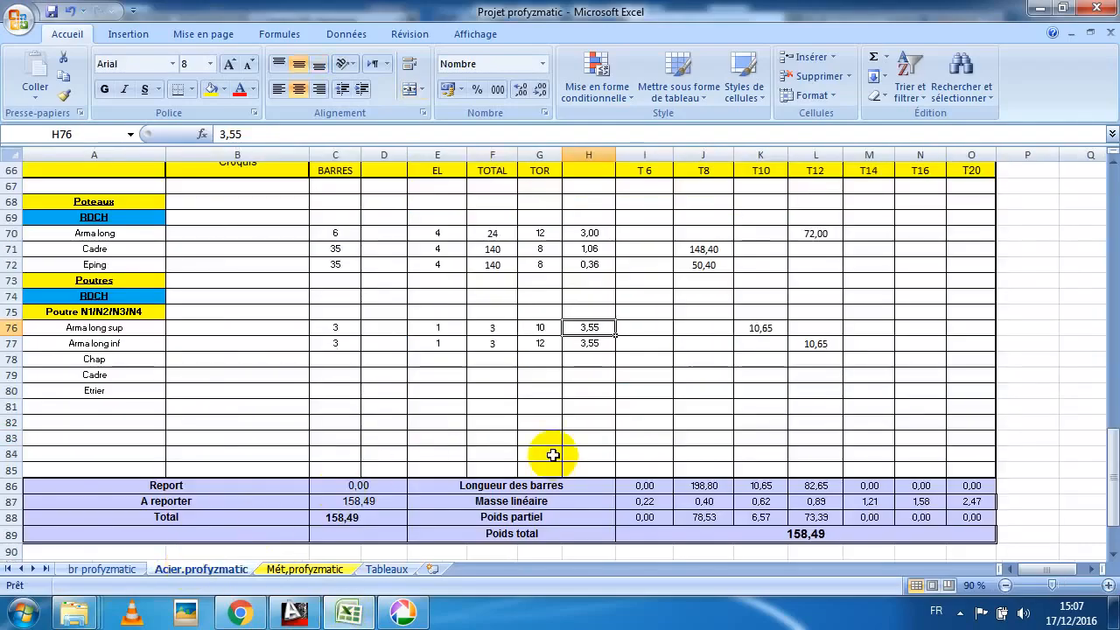
pyautogui.doubleClick(591, 328)
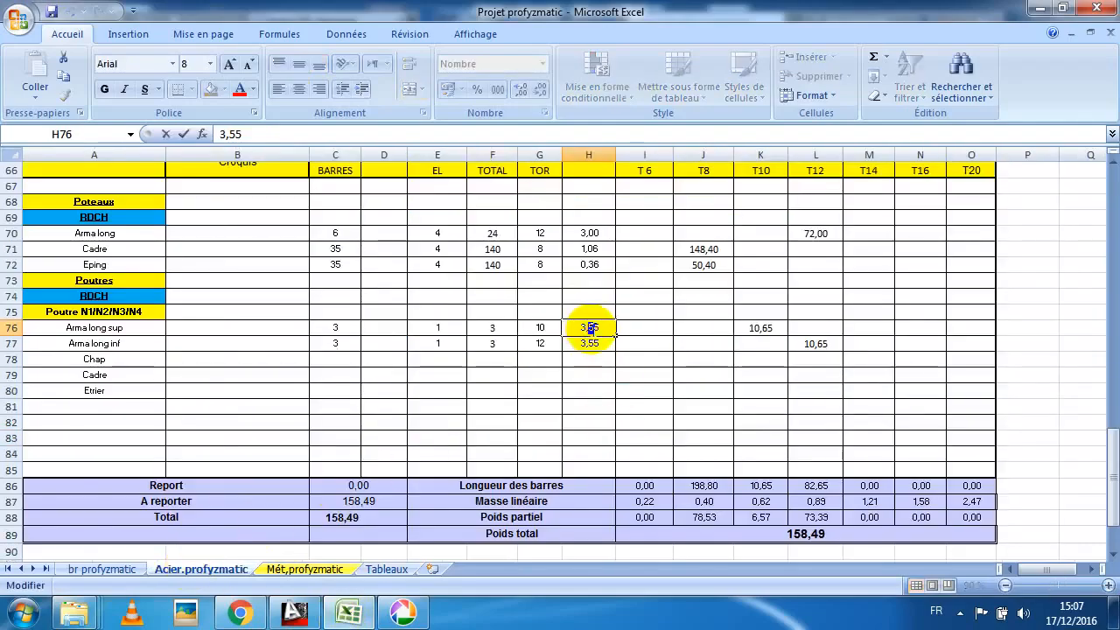
pyautogui.press('Return')
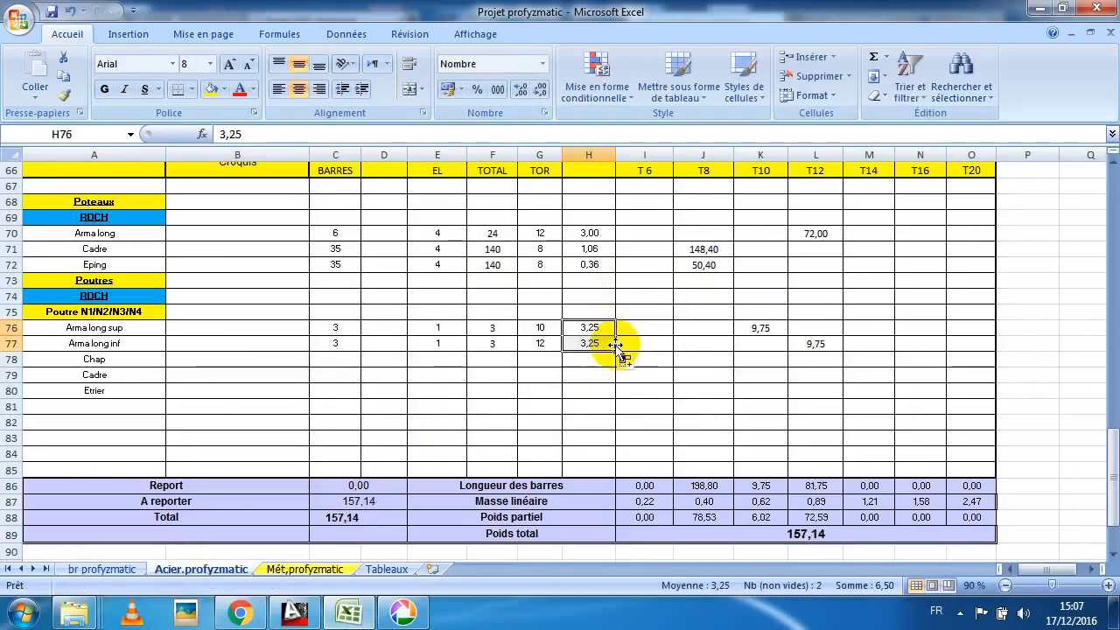
# Switch to AutoCAD and examine the bar layout in the Ferraillage des poutres detail
pyautogui.click(311, 609)
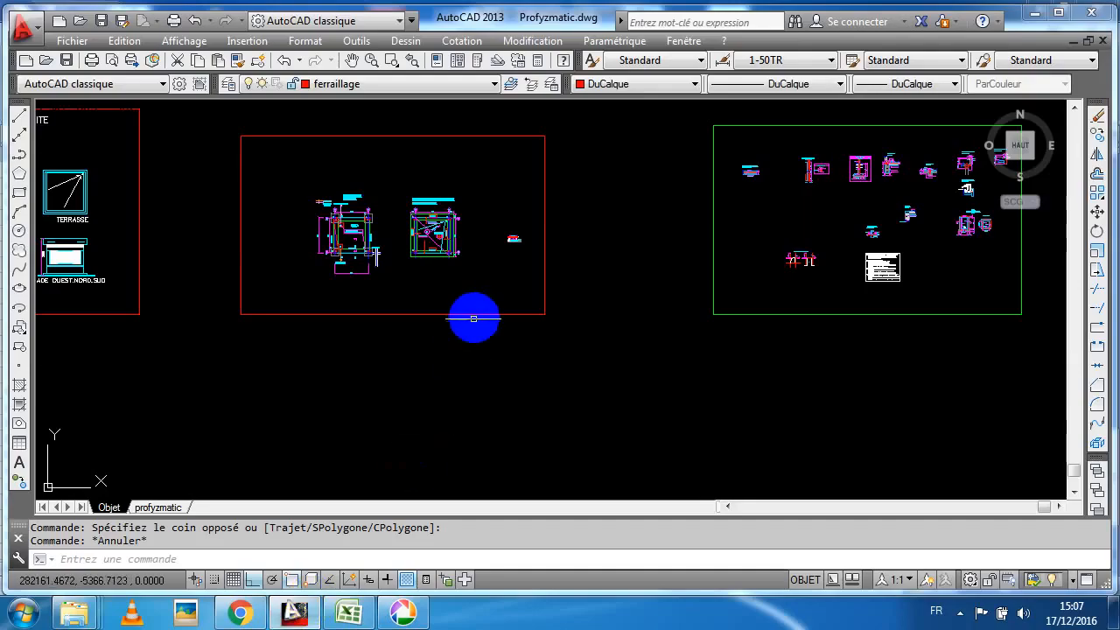
pyautogui.scroll(-5, 473, 315)
pyautogui.scroll(7, 571, 297)
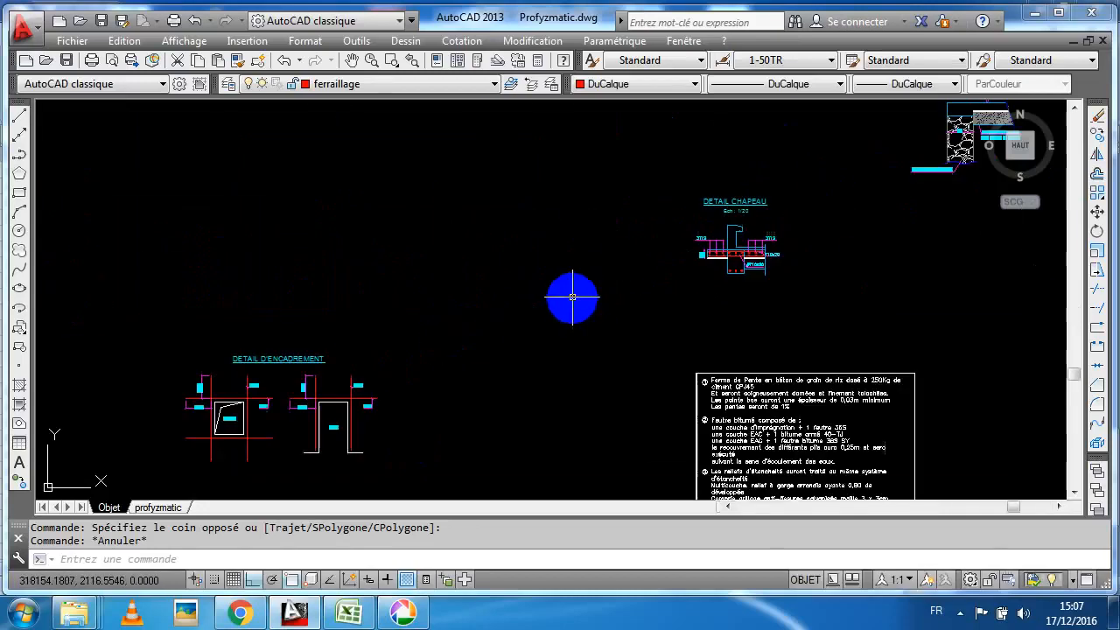
pyautogui.scroll(-1, 572, 298)
pyautogui.scroll(-4, 464, 324)
pyautogui.scroll(3, 263, 315)
pyautogui.scroll(2, 338, 350)
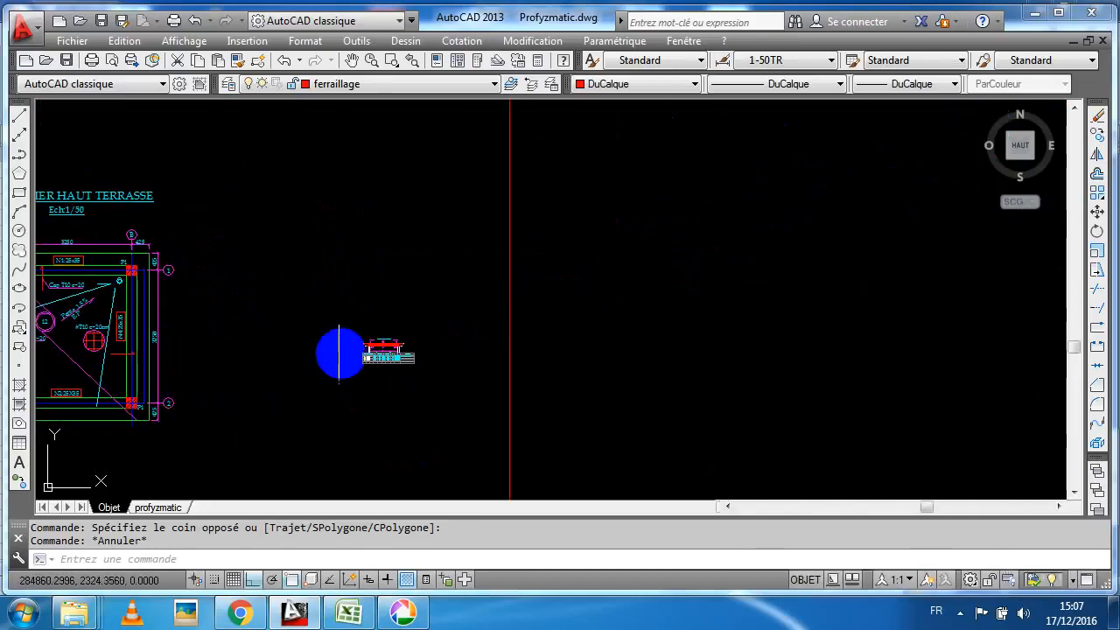
pyautogui.scroll(8, 463, 328)
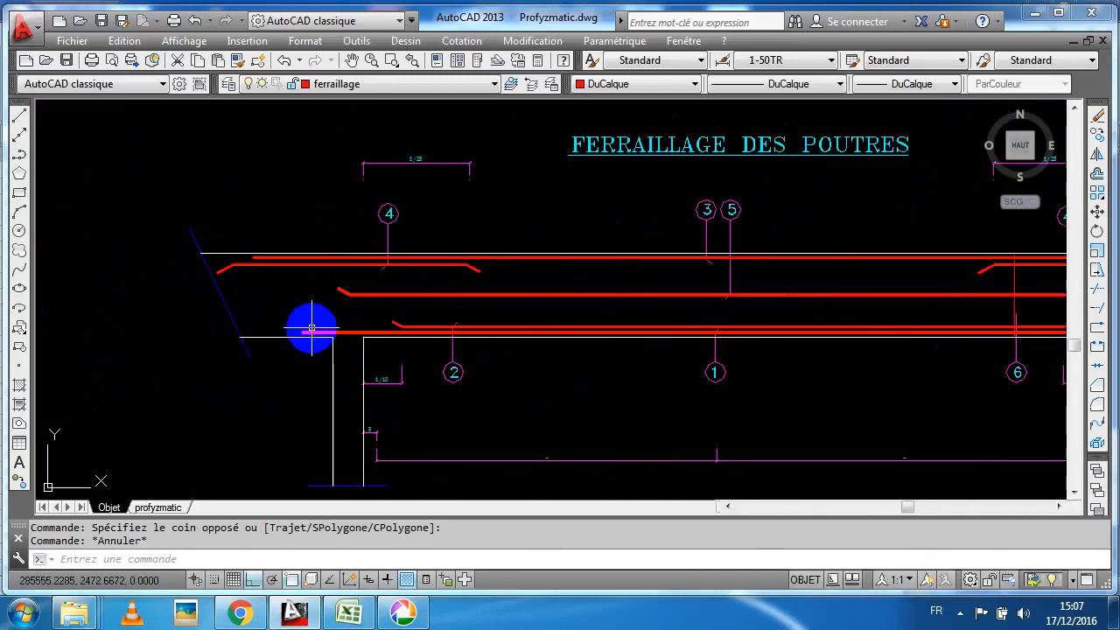
pyautogui.scroll(-2, 313, 328)
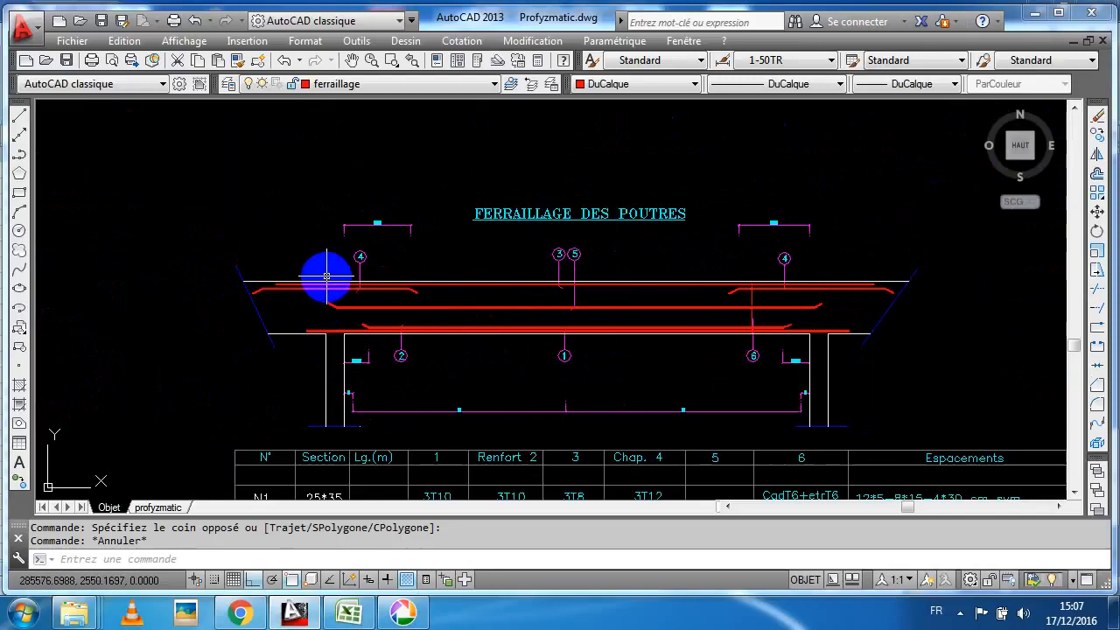
pyautogui.scroll(-10, 325, 277)
# Read the bar counts and diameters for beams N1 to N4 in the AutoCAD beam reinforcement table
pyautogui.click(367, 617)
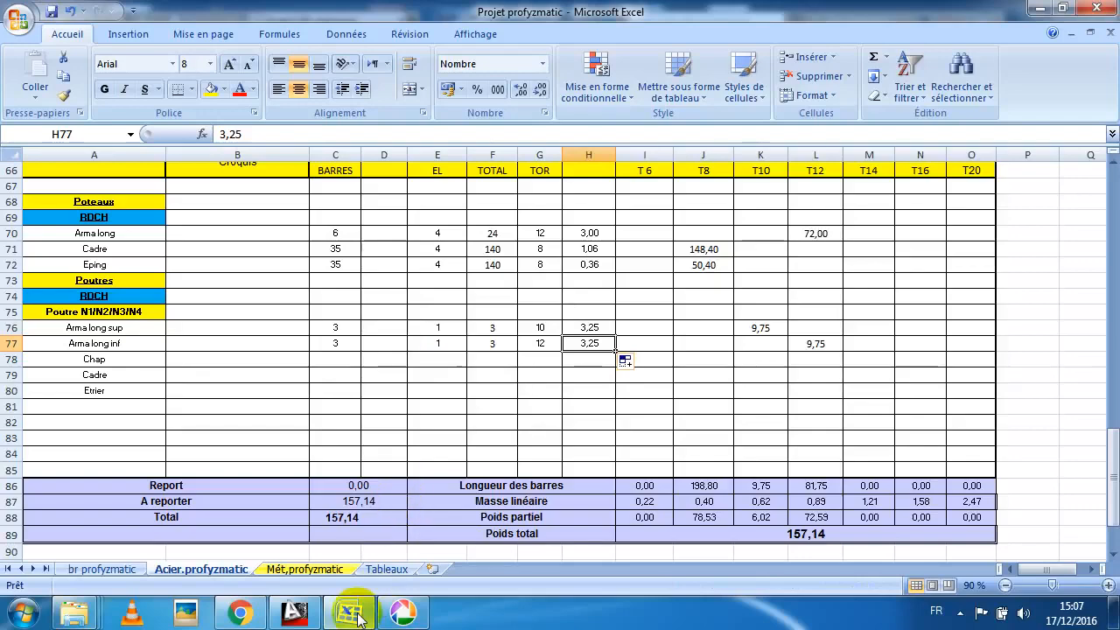
pyautogui.click(294, 613)
pyautogui.scroll(10, 370, 270)
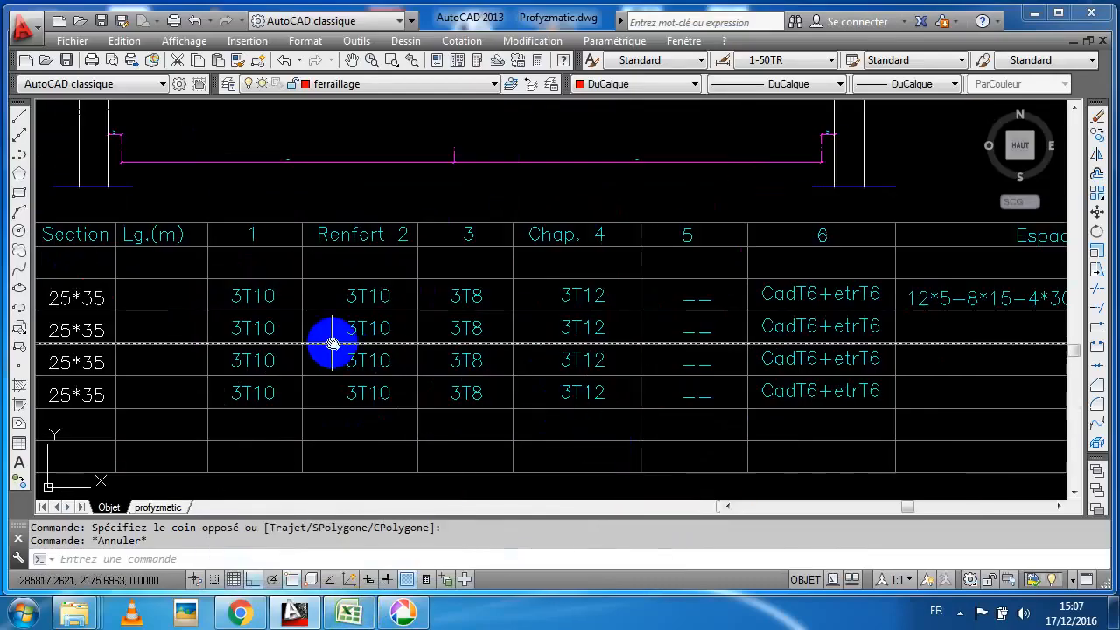
pyautogui.moveTo(332, 343)
pyautogui.mouseDown()
pyautogui.moveTo(487, 343)
pyautogui.moveTo(408, 312)
pyautogui.mouseUp()
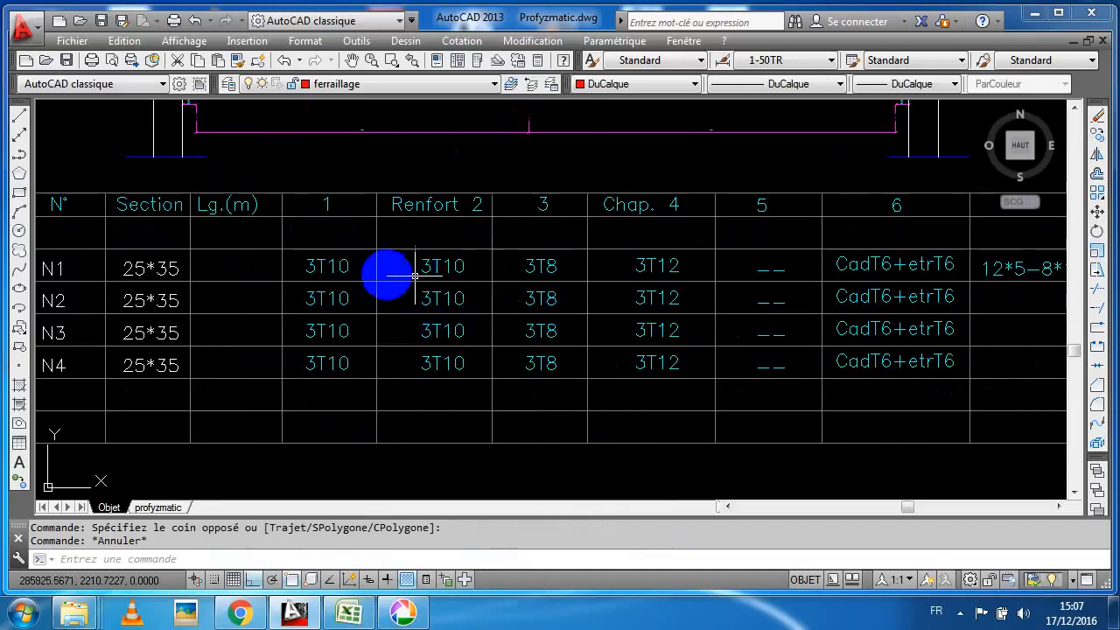
pyautogui.moveTo(375, 280)
pyautogui.mouseDown()
pyautogui.moveTo(445, 295)
pyautogui.moveTo(437, 396)
pyautogui.moveTo(363, 270)
pyautogui.moveTo(390, 398)
pyautogui.moveTo(365, 312)
pyautogui.moveTo(367, 258)
pyautogui.mouseUp()
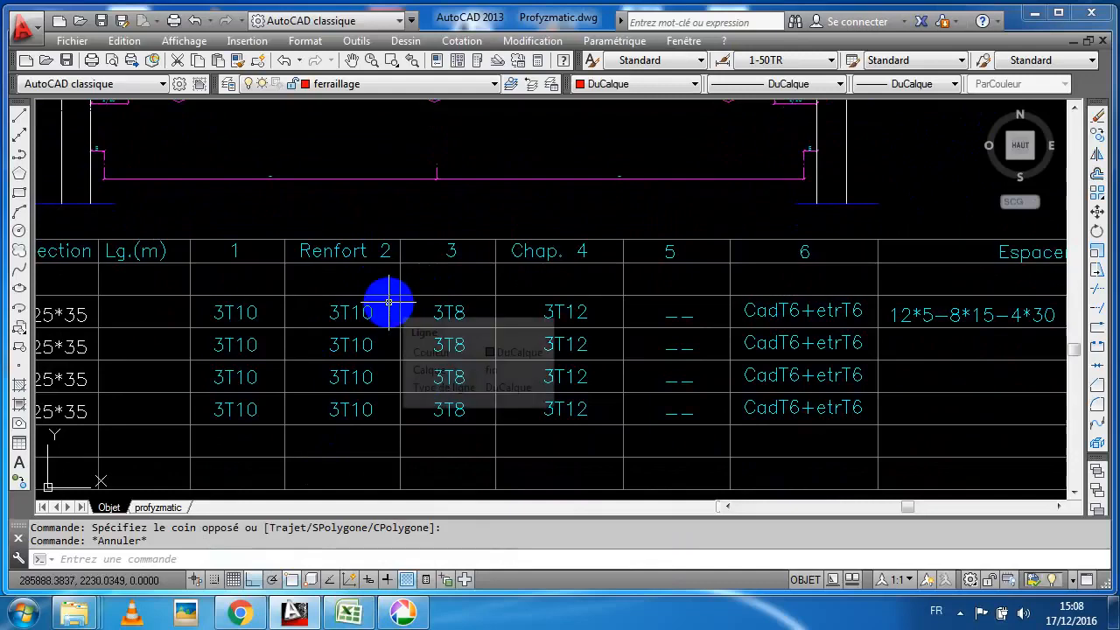
pyautogui.scroll(-2, 389, 302)
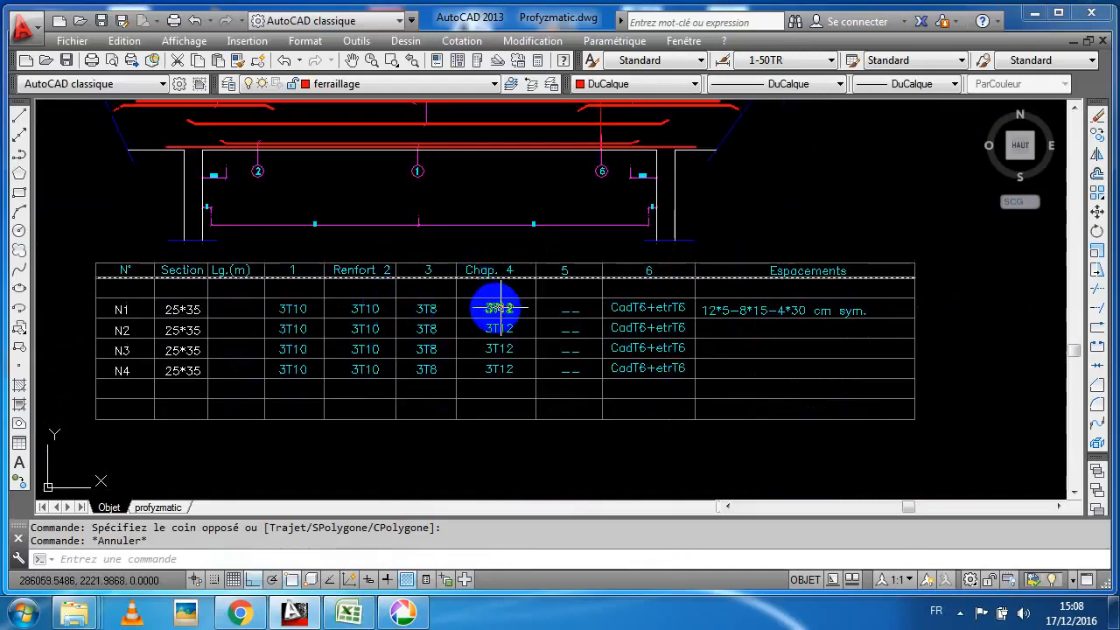
# Switch to Excel and set the TOR diameter to 8 for Arma long sup in G76 and 10 for Arma long inf in G77
pyautogui.click(350, 610)
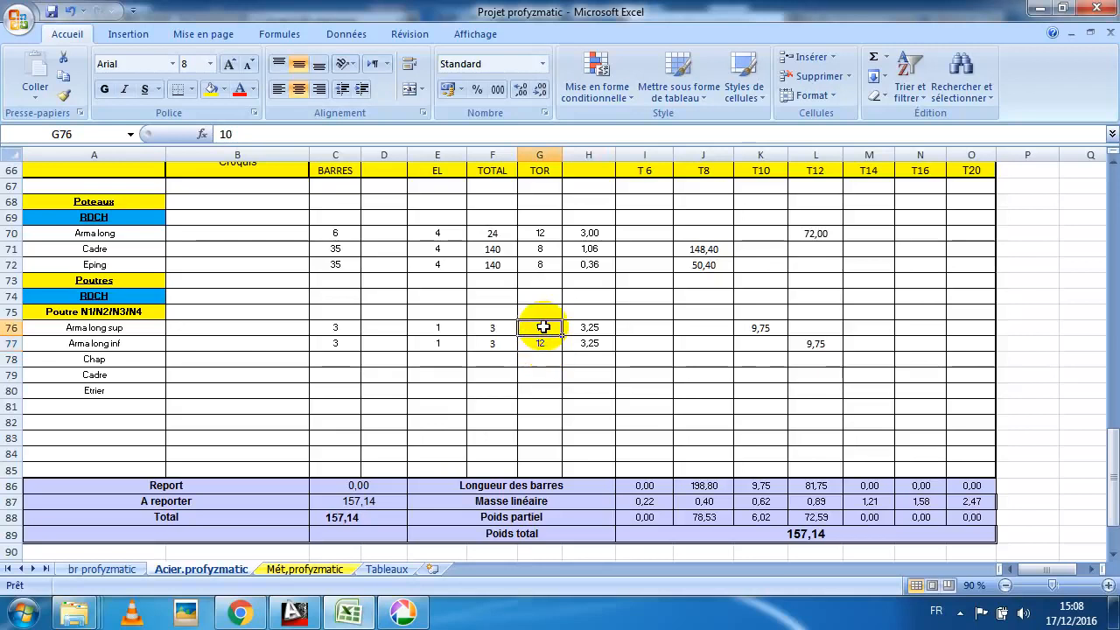
pyautogui.write('8')
pyautogui.click(552, 343)
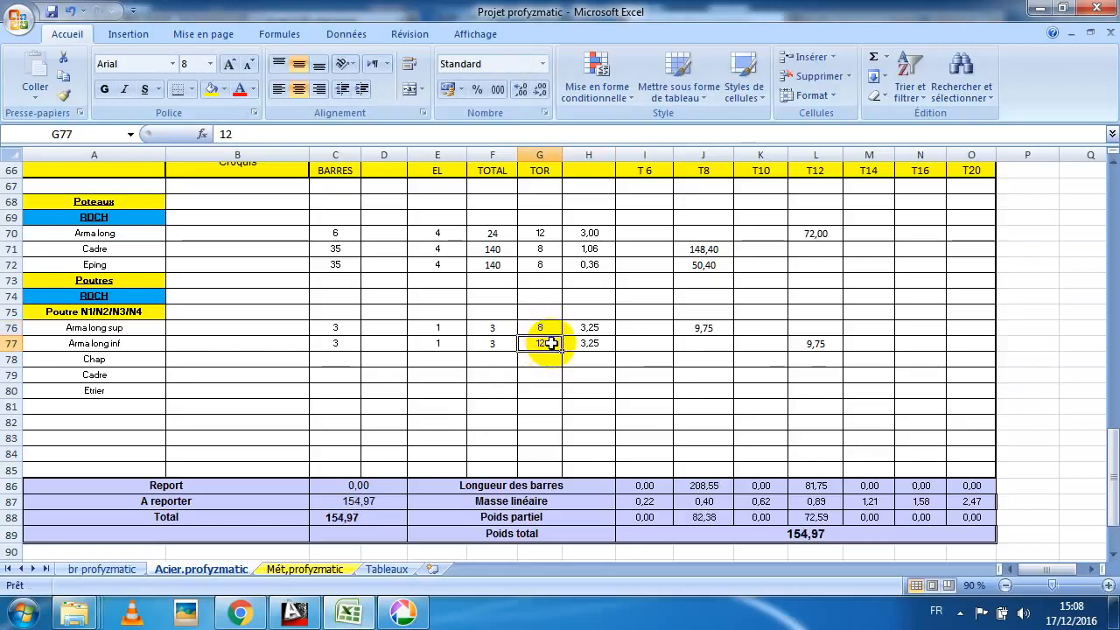
pyautogui.write('1')
pyautogui.press('Return')
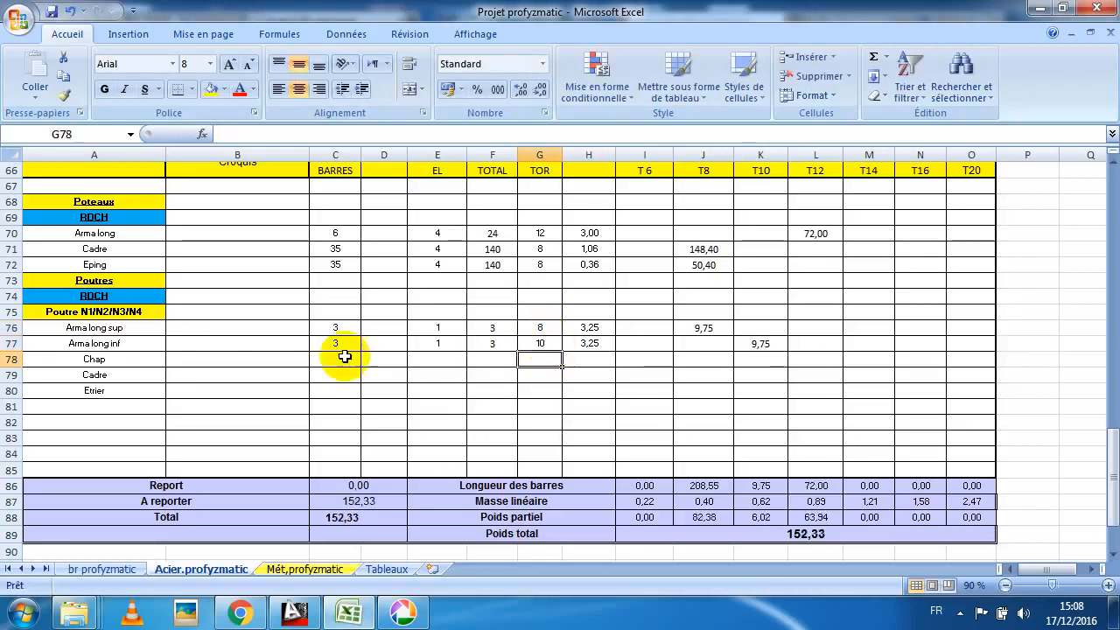
# Fill the Arma long inf values from C77:K77 down into the Chap row 78 and set its TOR diameter to 12
pyautogui.moveTo(324, 344); pyautogui.dragTo(790, 363)
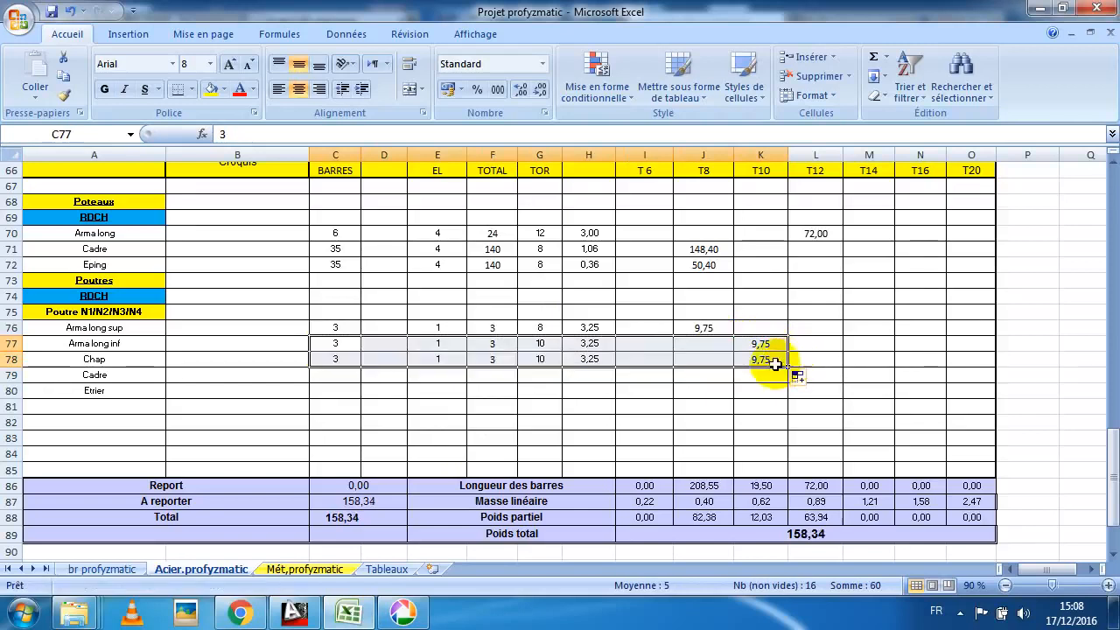
pyautogui.click(543, 360)
pyautogui.write('12')
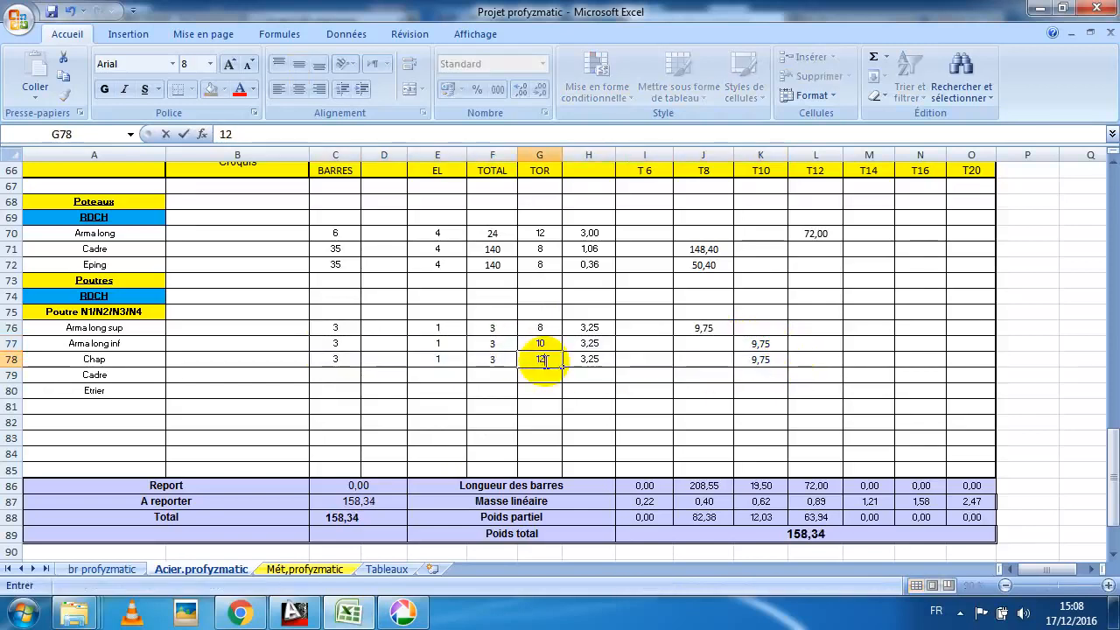
pyautogui.click(490, 359)
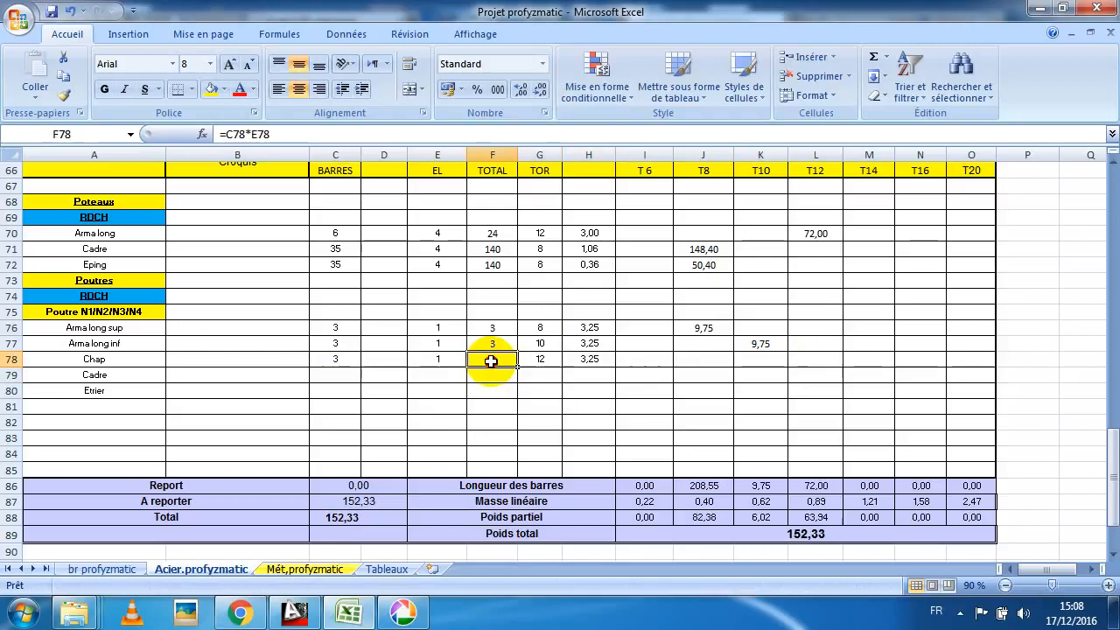
# Switch to AutoCAD and check the N1 to N4 rows of the beam reinforcement table again
pyautogui.click(340, 332)
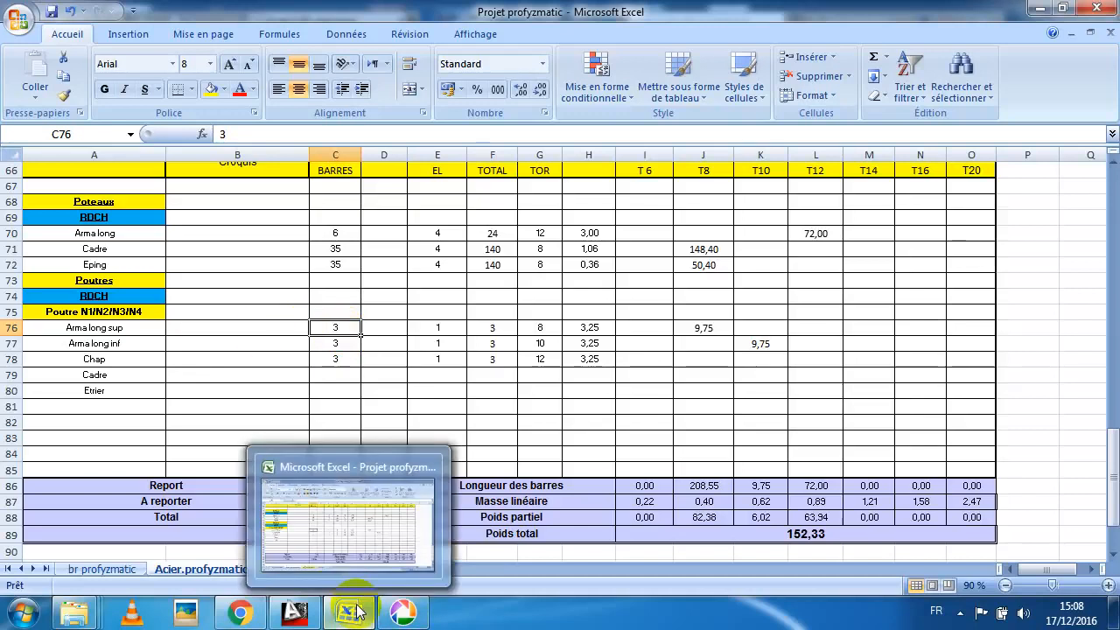
pyautogui.click(294, 612)
pyautogui.scroll(-5, 528, 298)
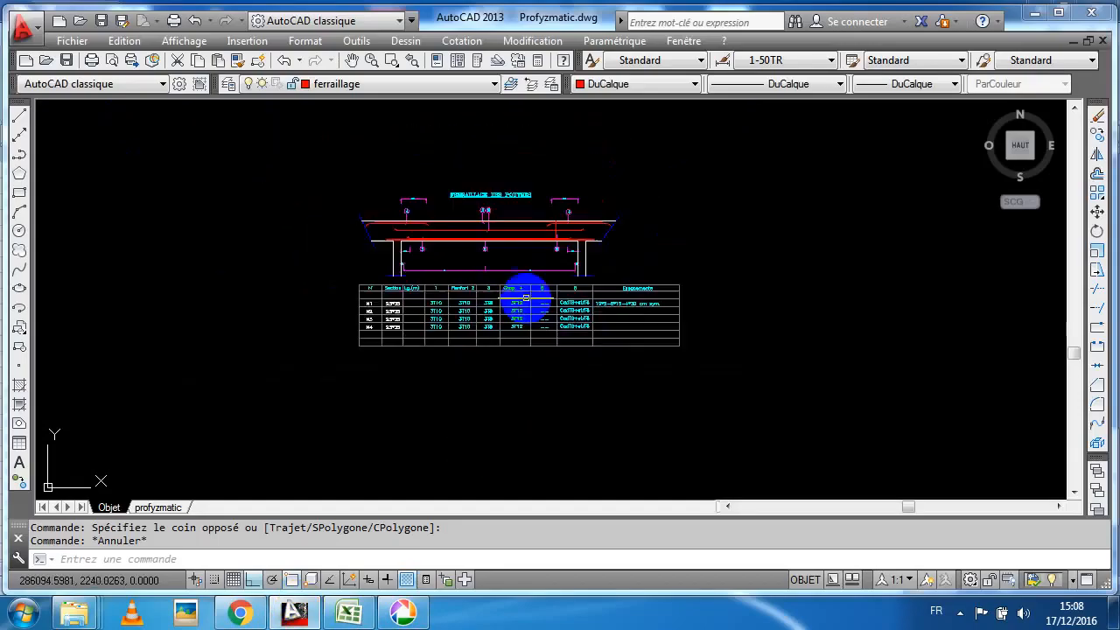
pyautogui.scroll(5, 453, 307)
pyautogui.scroll(2, 452, 307)
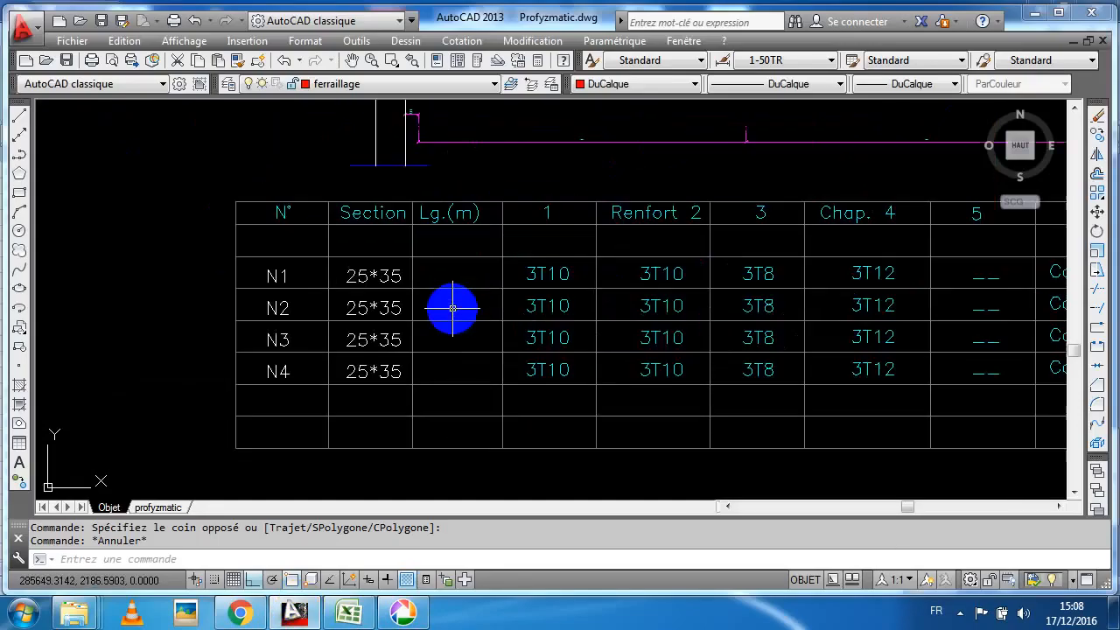
pyautogui.scroll(-4, 382, 310)
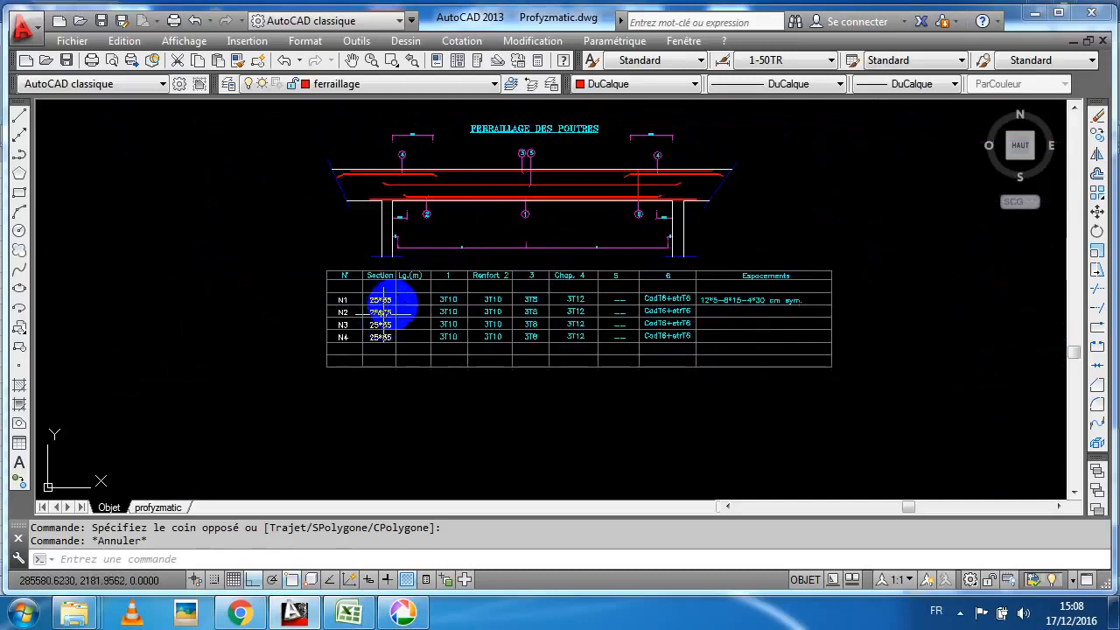
pyautogui.scroll(1, 578, 251)
pyautogui.scroll(2, 532, 315)
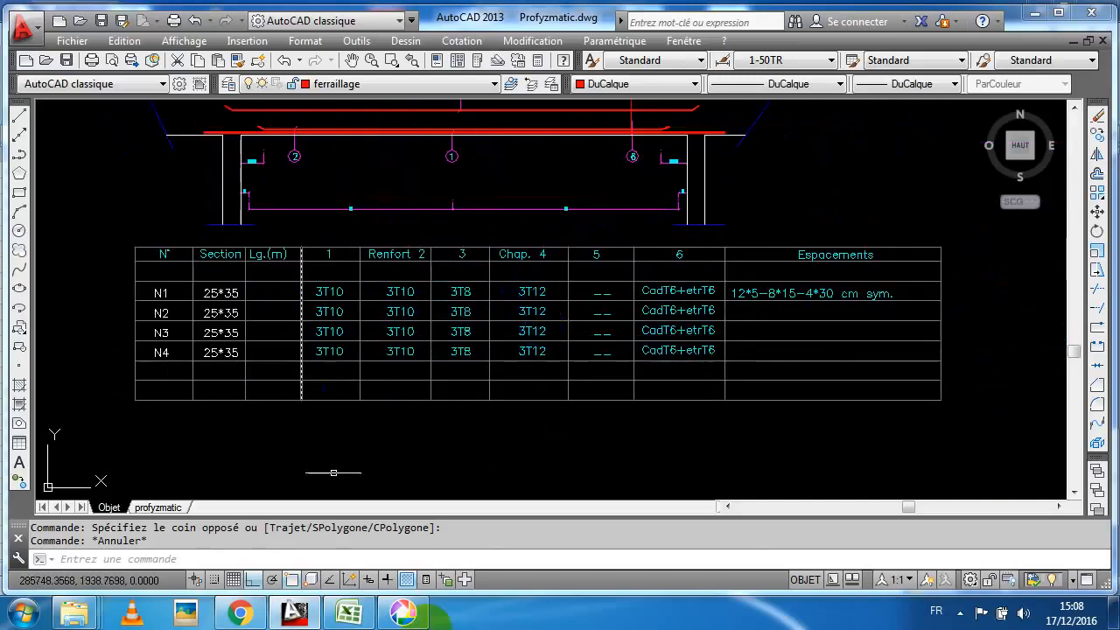
# Switch to Excel and set the EL count to 4 for Arma long sup, Arma long inf and Chap in E76 to E78
pyautogui.click(348, 613)
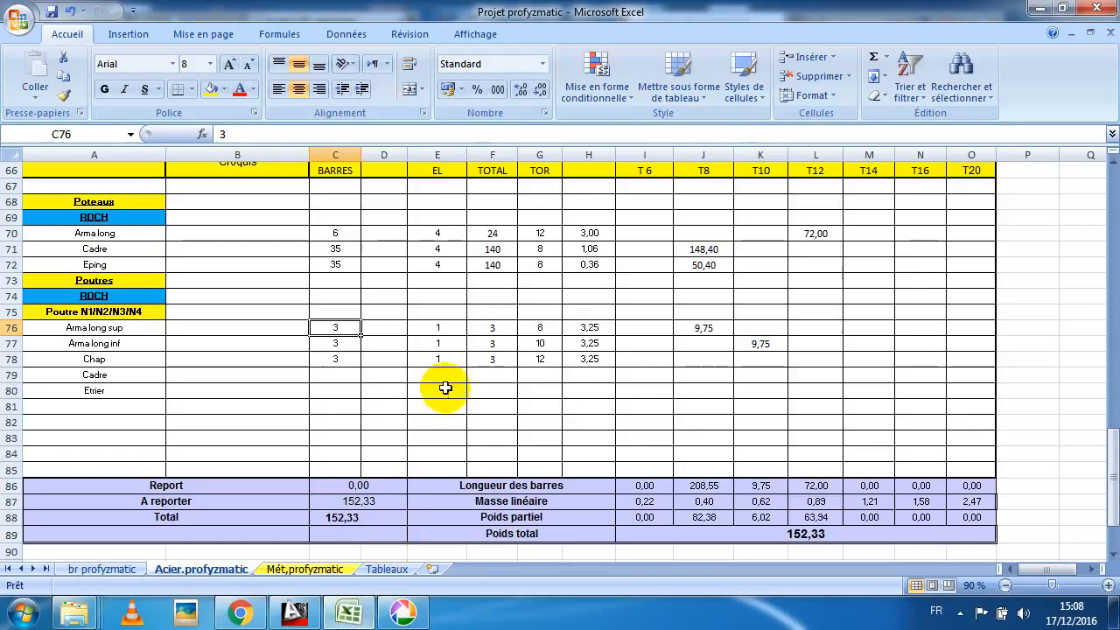
pyautogui.click(494, 327)
pyautogui.click(438, 326)
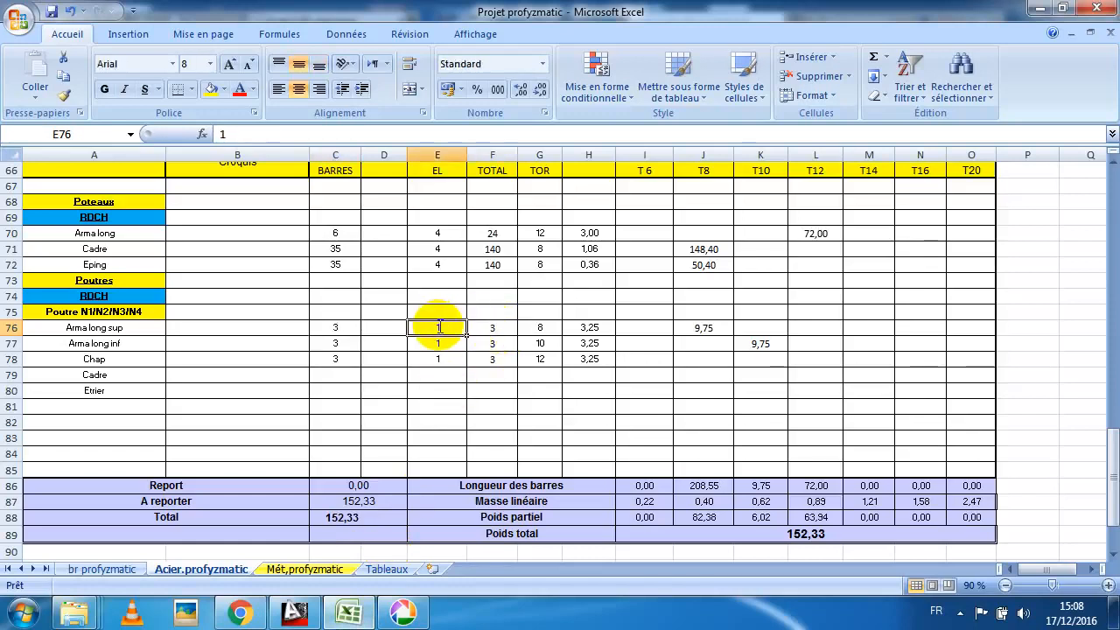
pyautogui.write('4')
pyautogui.click(438, 344)
pyautogui.write('4')
pyautogui.click(438, 359)
pyautogui.write('4')
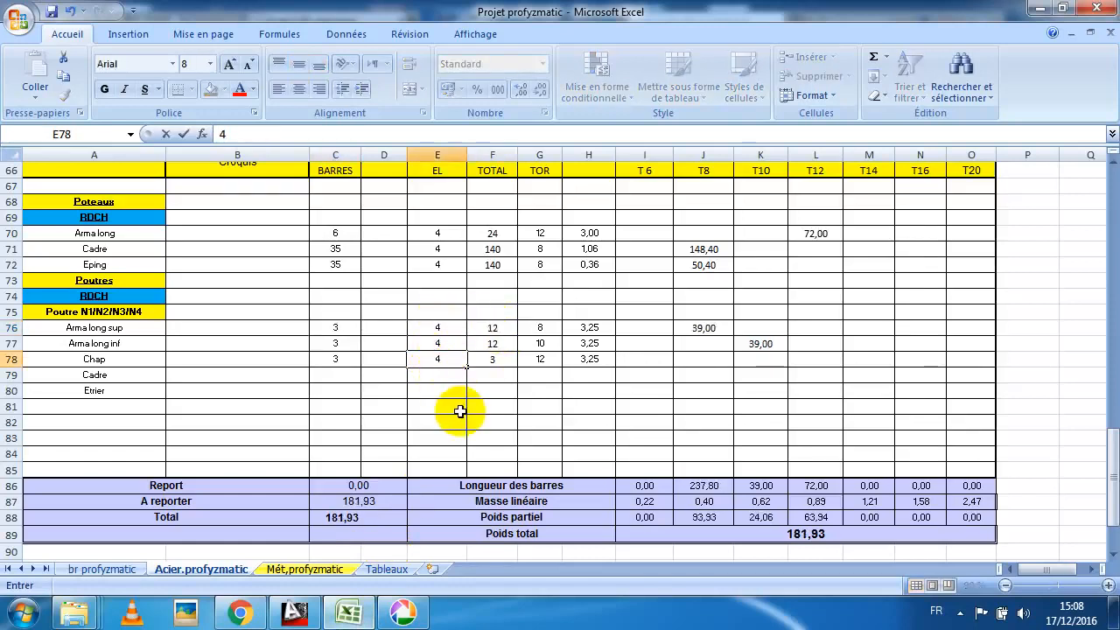
pyautogui.click(460, 410)
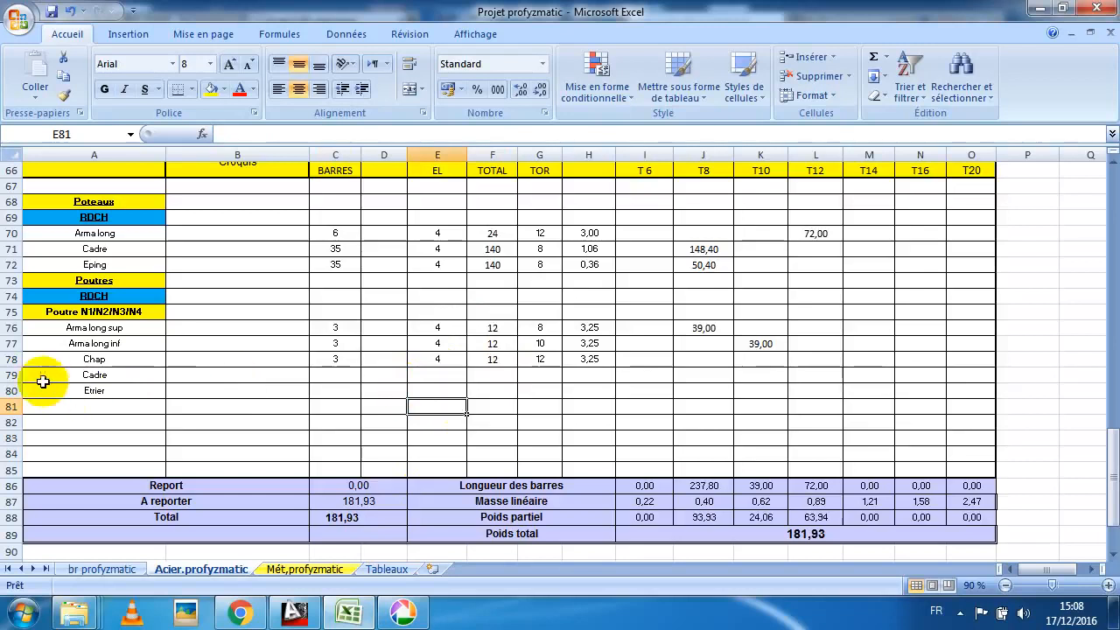
# Insert a row above the beam's Cadre row and paste a copy of the Chap row 78 into it
pyautogui.click(12, 375)
pyautogui.rightClick(12, 375)
pyautogui.click(113, 461)
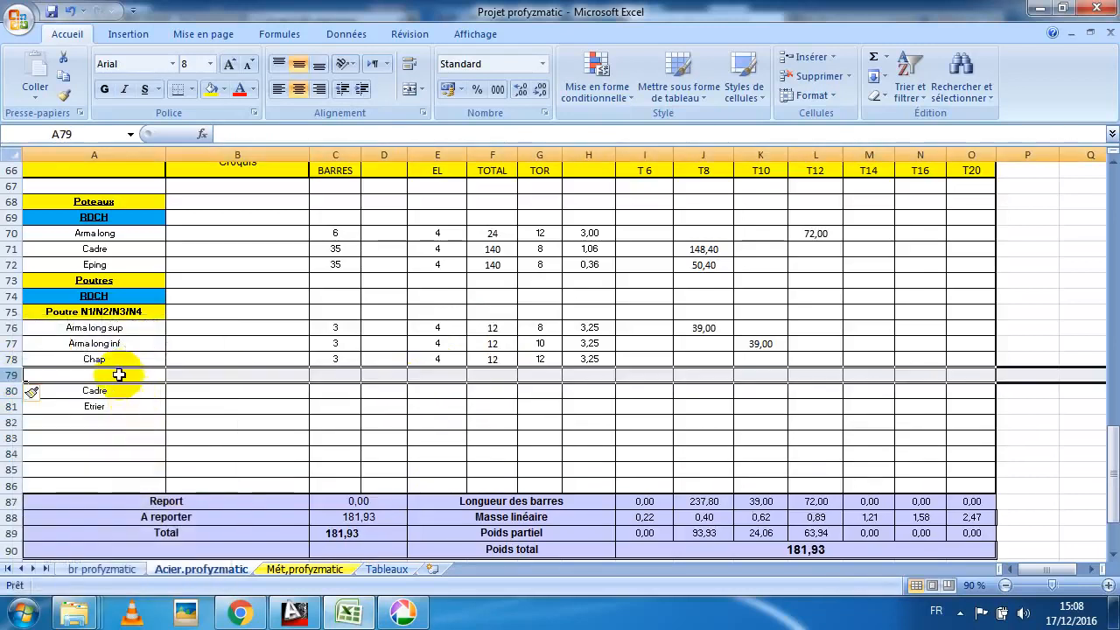
pyautogui.click(12, 359)
pyautogui.rightClick(13, 359)
pyautogui.click(54, 385)
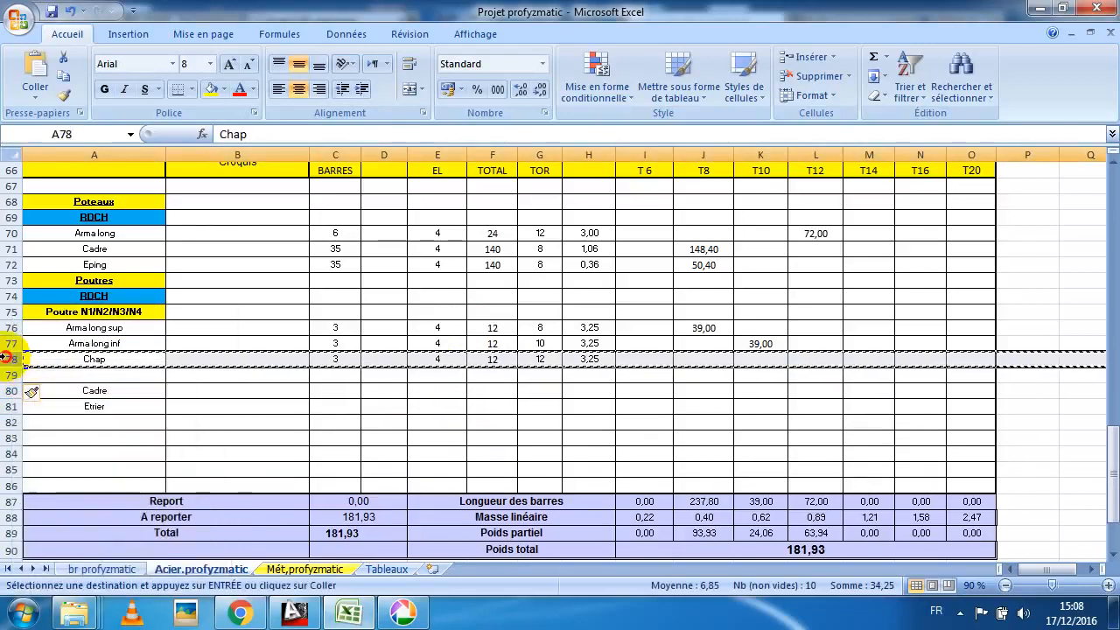
pyautogui.click(12, 375)
pyautogui.rightClick(12, 374)
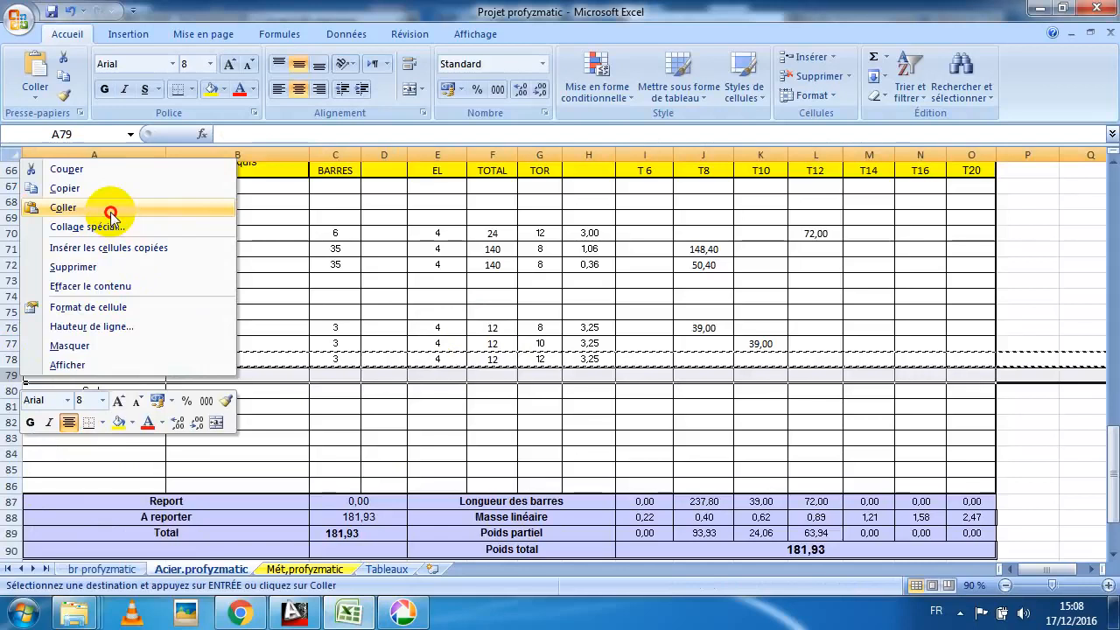
pyautogui.click(110, 208)
# Rename the first of the two Chap rows, in cell A78, to Rof
pyautogui.click(113, 359)
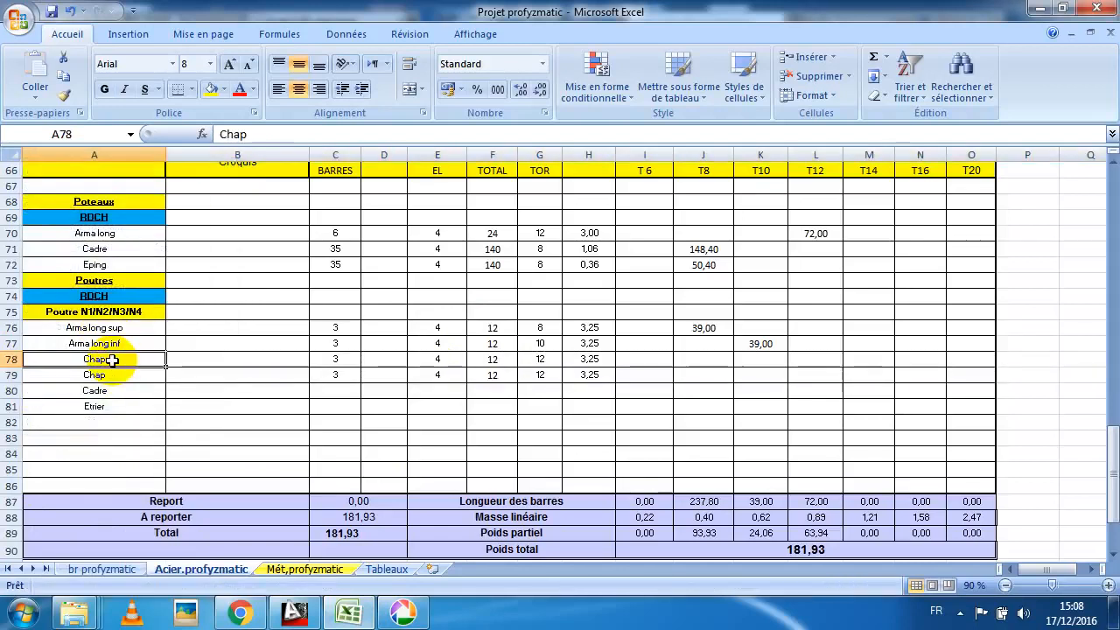
pyautogui.write('Rof')
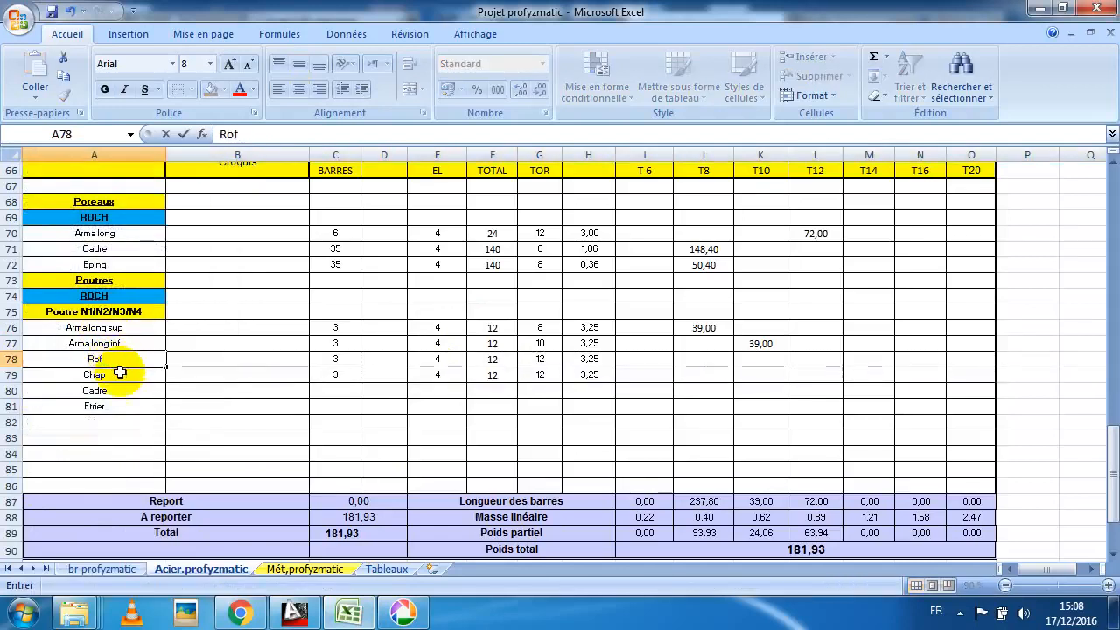
pyautogui.press('Return')
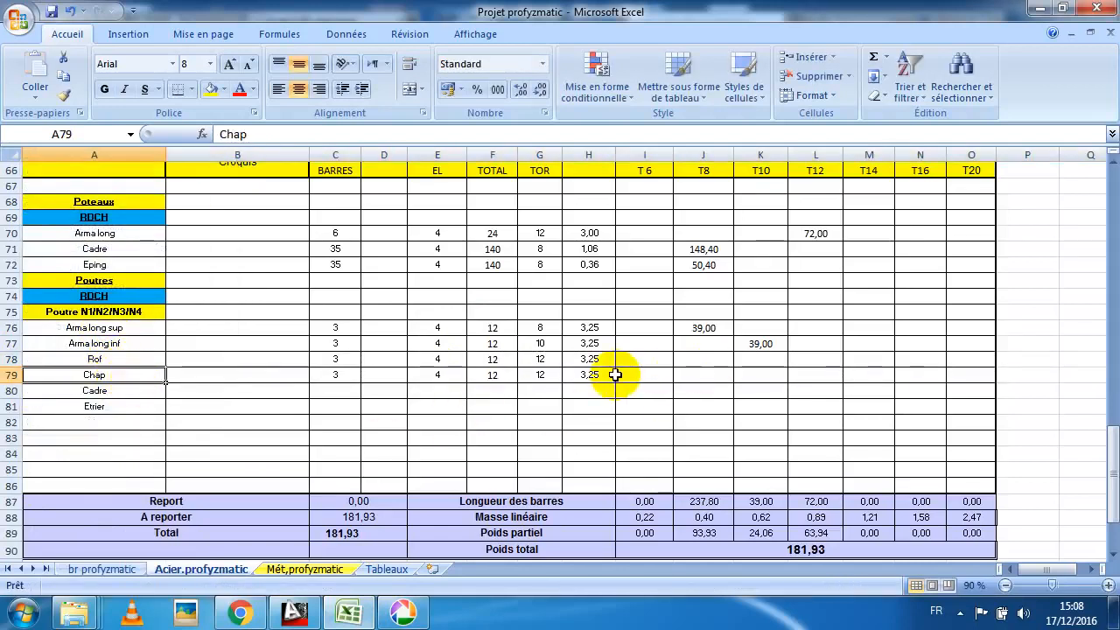
# Copy the T10 length formula from K23 and paste it into the Rof row's cells K78 and L78
pyautogui.click(663, 369)
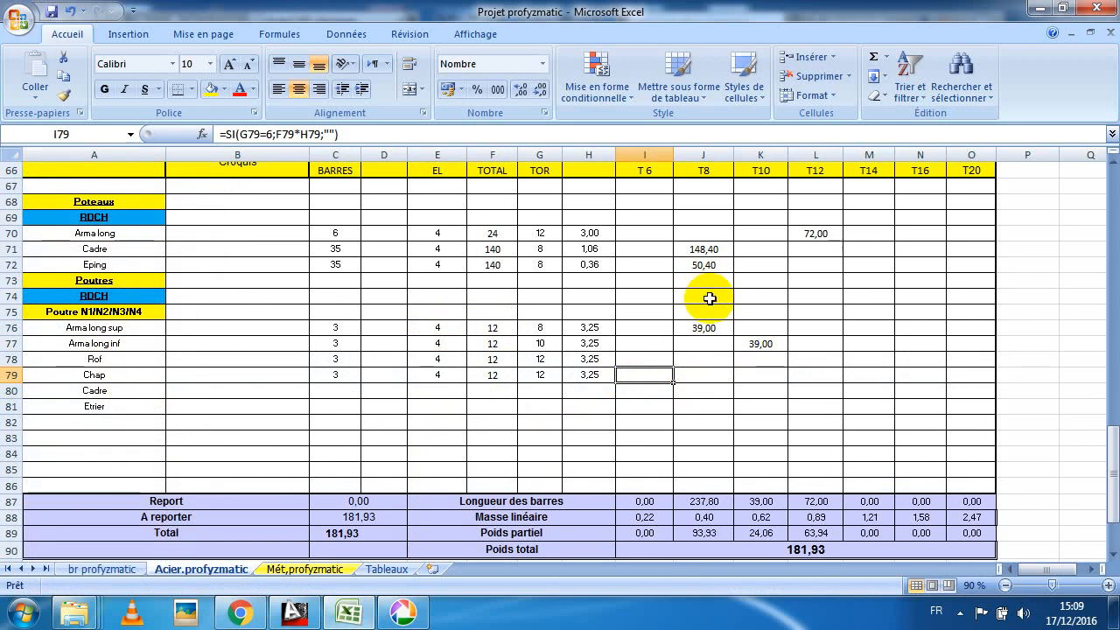
pyautogui.scroll(17, 692, 353)
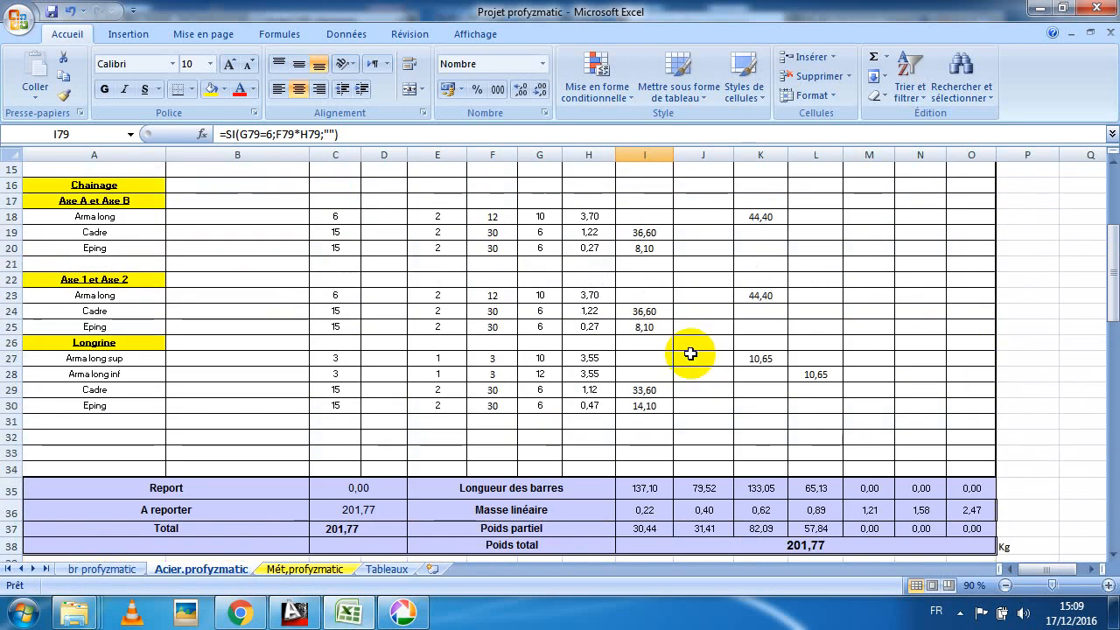
pyautogui.rightClick(761, 296)
pyautogui.click(801, 327)
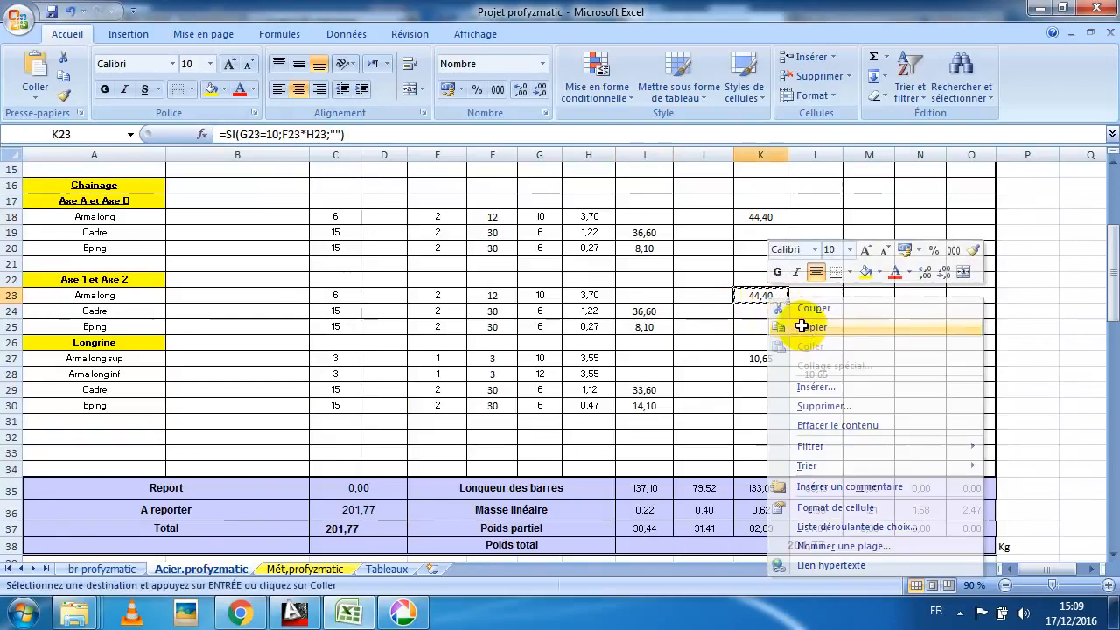
pyautogui.scroll(-18, 796, 325)
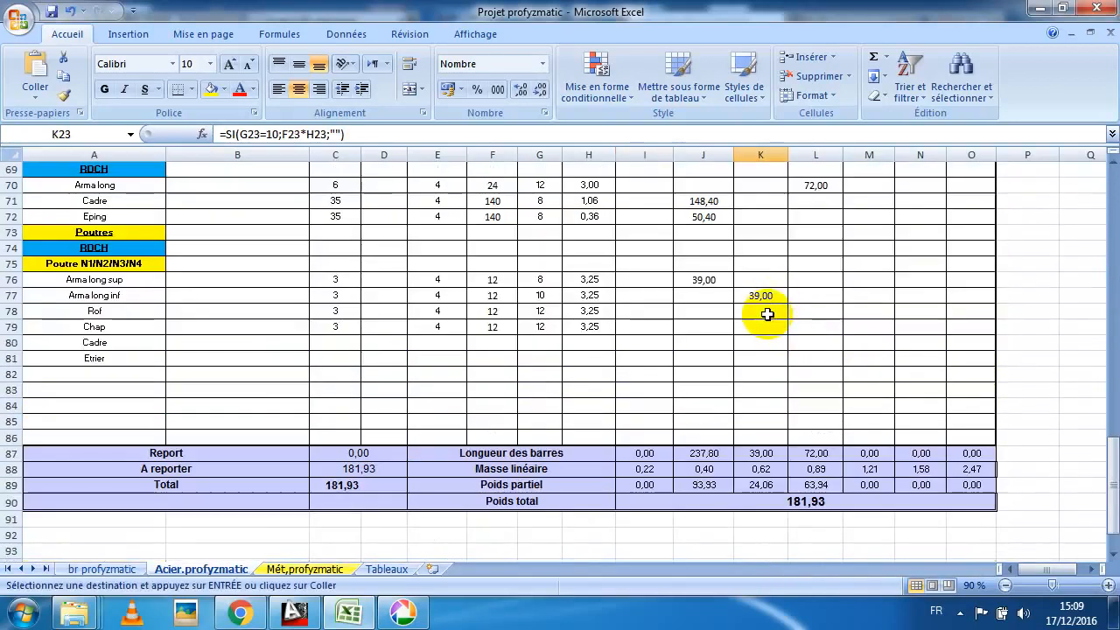
pyautogui.rightClick(767, 314)
pyautogui.click(823, 79)
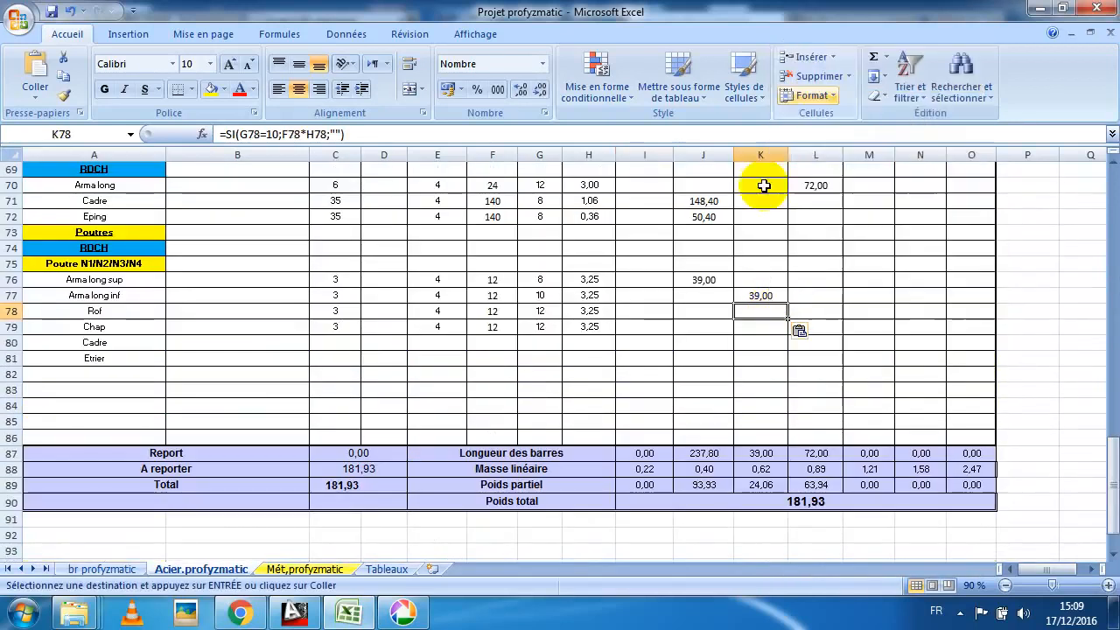
pyautogui.rightClick(822, 312)
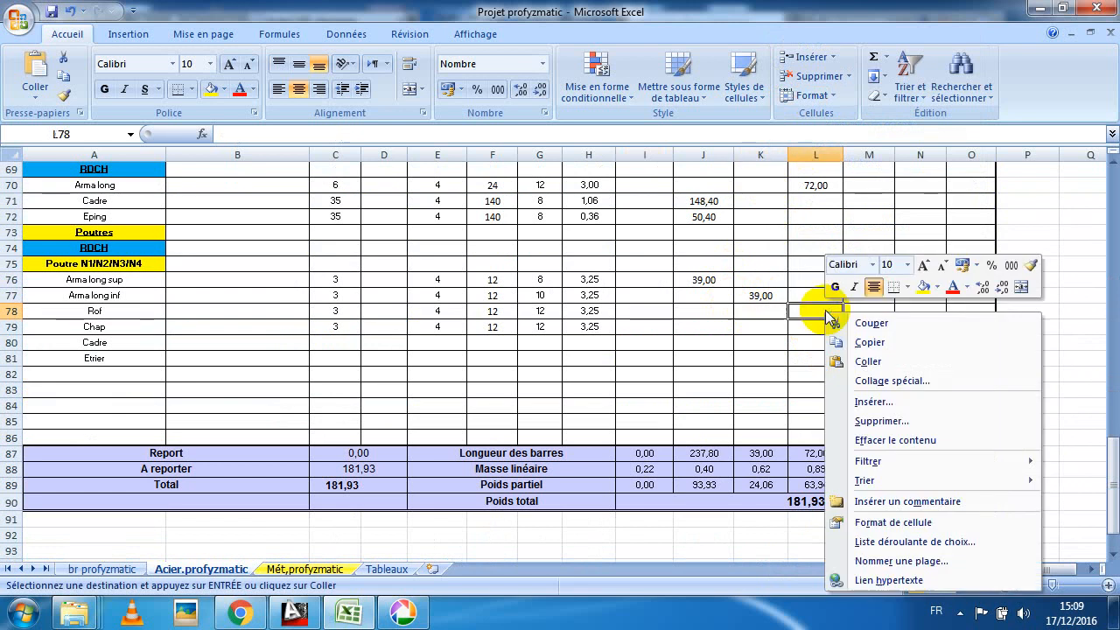
pyautogui.click(868, 361)
# Copy the T12 length formula from L28 into L78 of the Rof row and fill it down to the Chap row's L79
pyautogui.scroll(6, 765, 322)
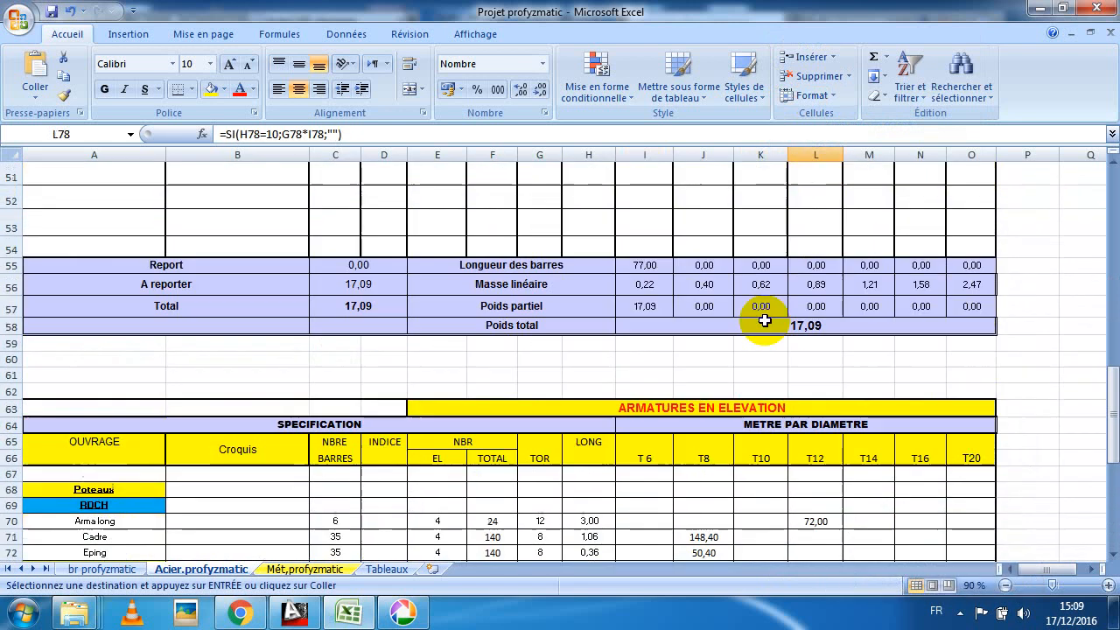
pyautogui.scroll(-5, 765, 322)
pyautogui.scroll(11, 770, 323)
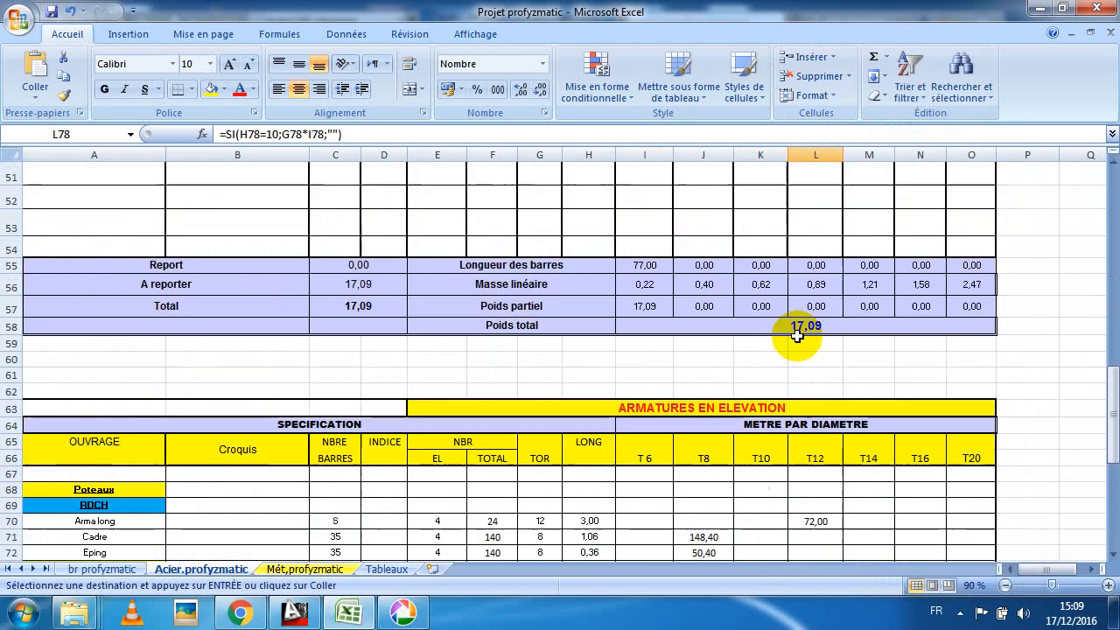
pyautogui.scroll(6, 808, 331)
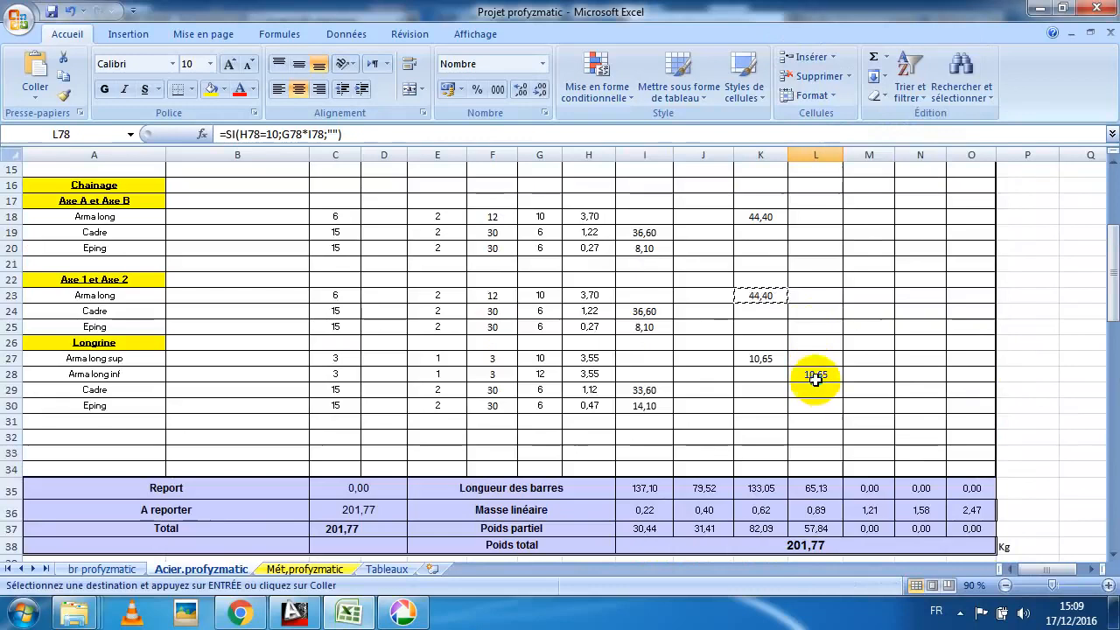
pyautogui.rightClick(813, 373)
pyautogui.click(869, 140)
pyautogui.scroll(-19, 840, 210)
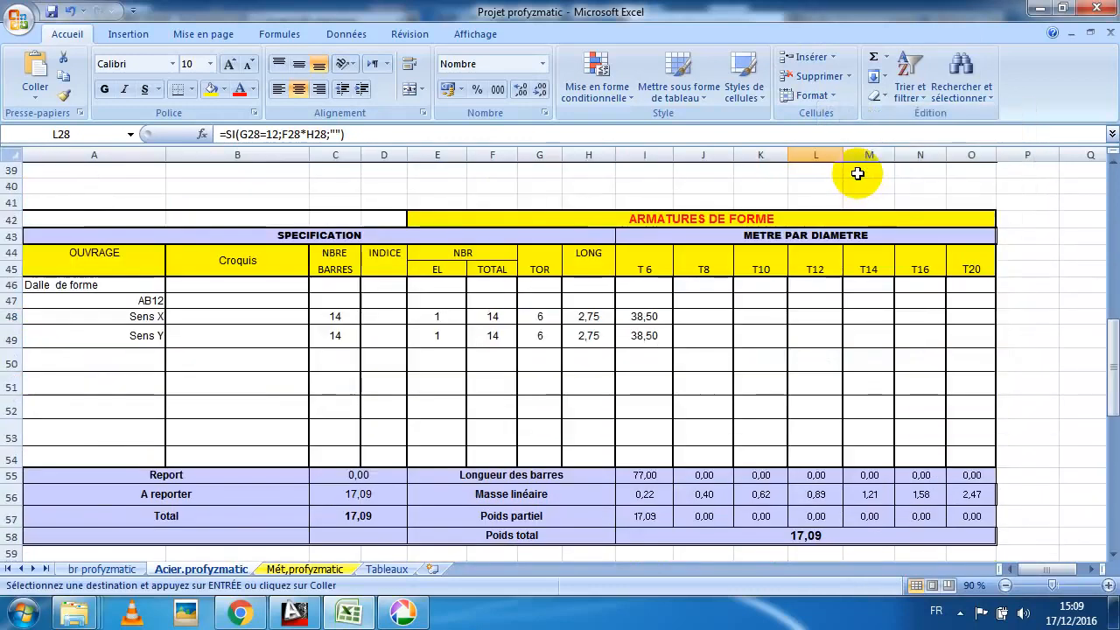
pyautogui.rightClick(821, 266)
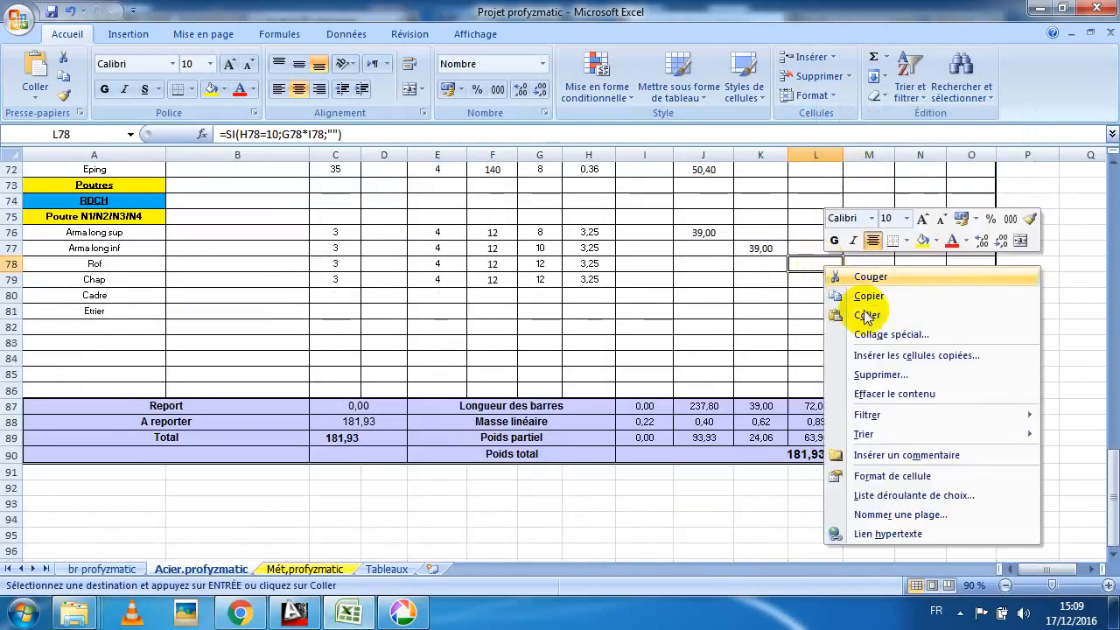
pyautogui.click(868, 316)
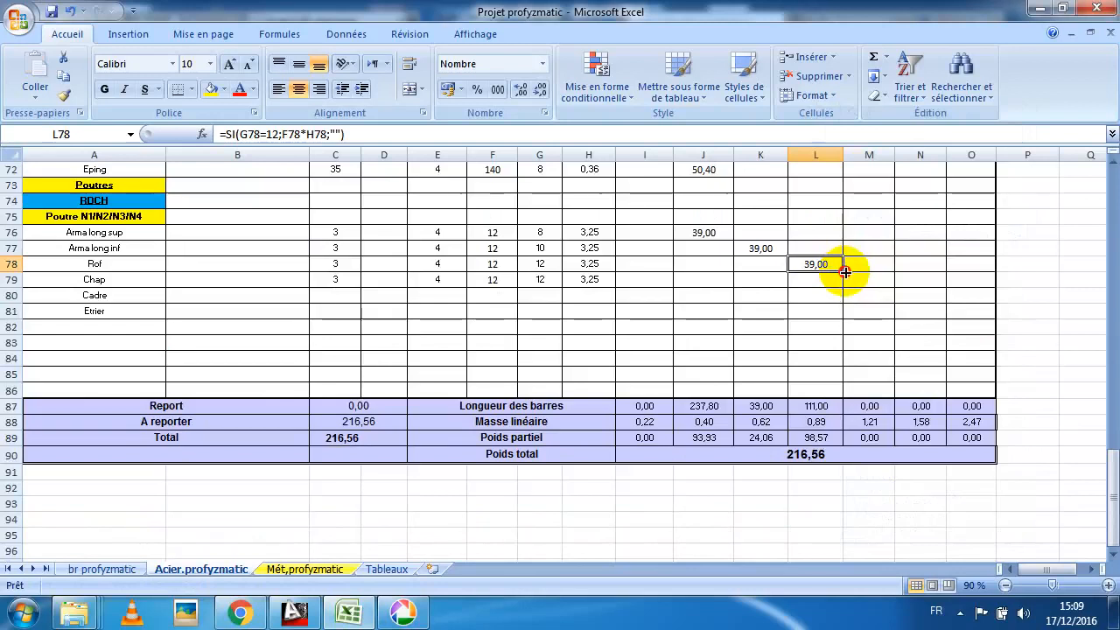
pyautogui.moveTo(845, 272); pyautogui.dragTo(845, 286)
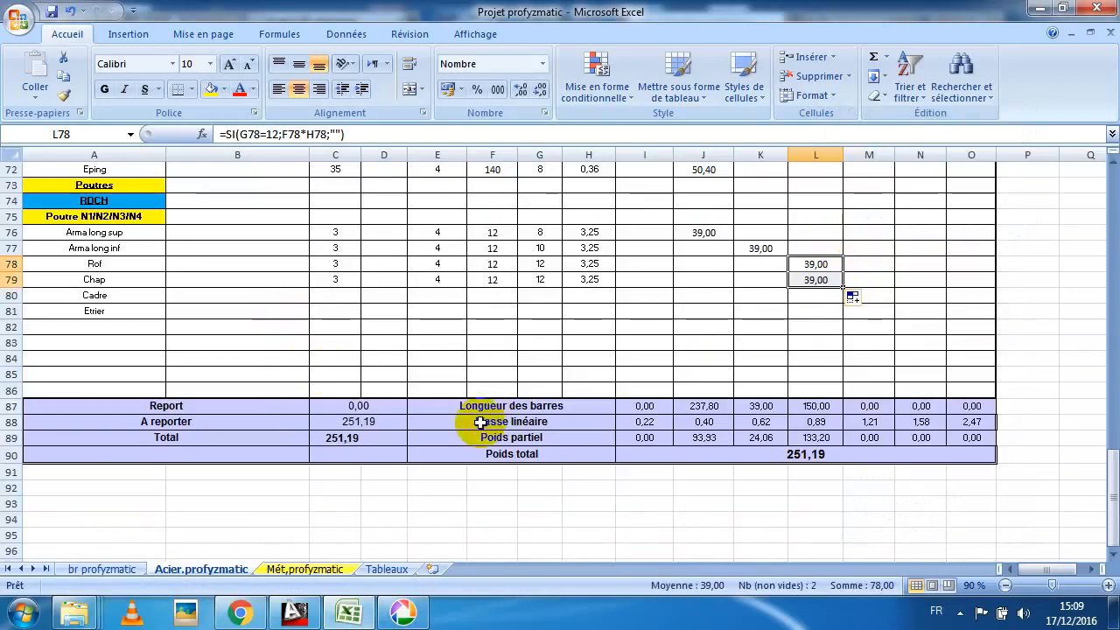
# Switch to AutoCAD and check the Renfort and Chap. bars of N1 to N4 in the beam section and reinforcement table
pyautogui.click(297, 608)
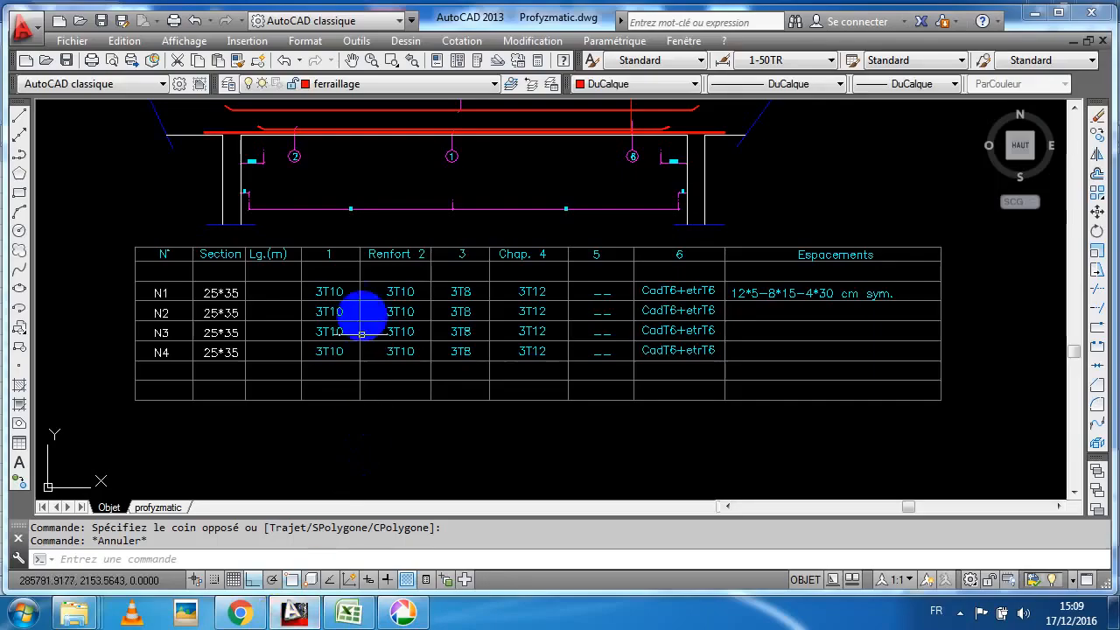
pyautogui.scroll(-2, 361, 334)
pyautogui.scroll(2, 341, 259)
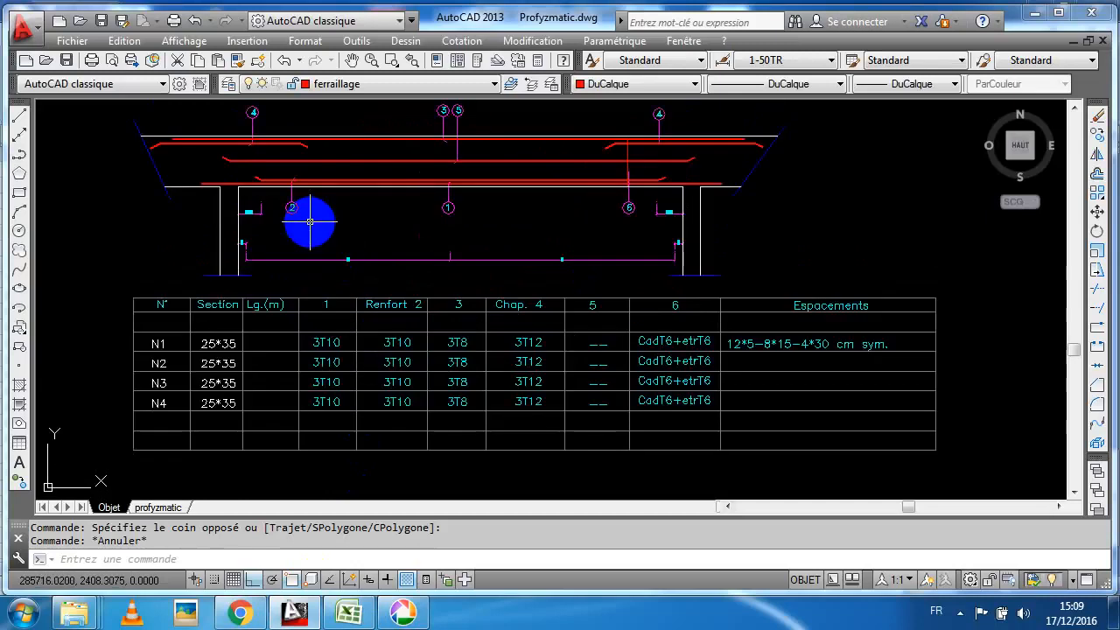
pyautogui.moveTo(303, 175); pyautogui.dragTo(312, 187)
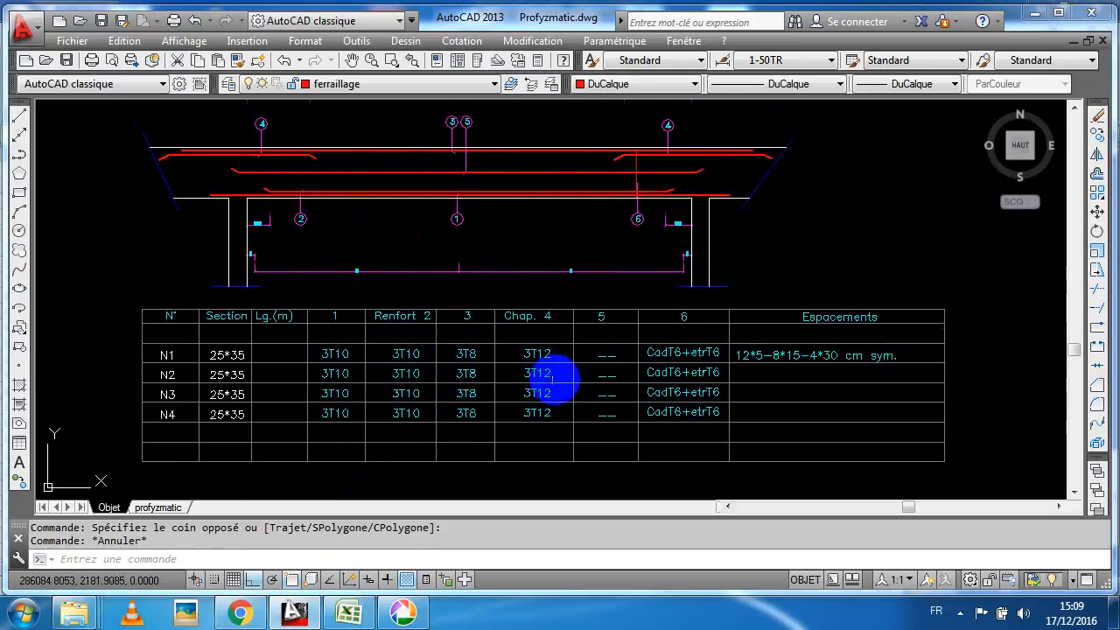
pyautogui.moveTo(555, 378)
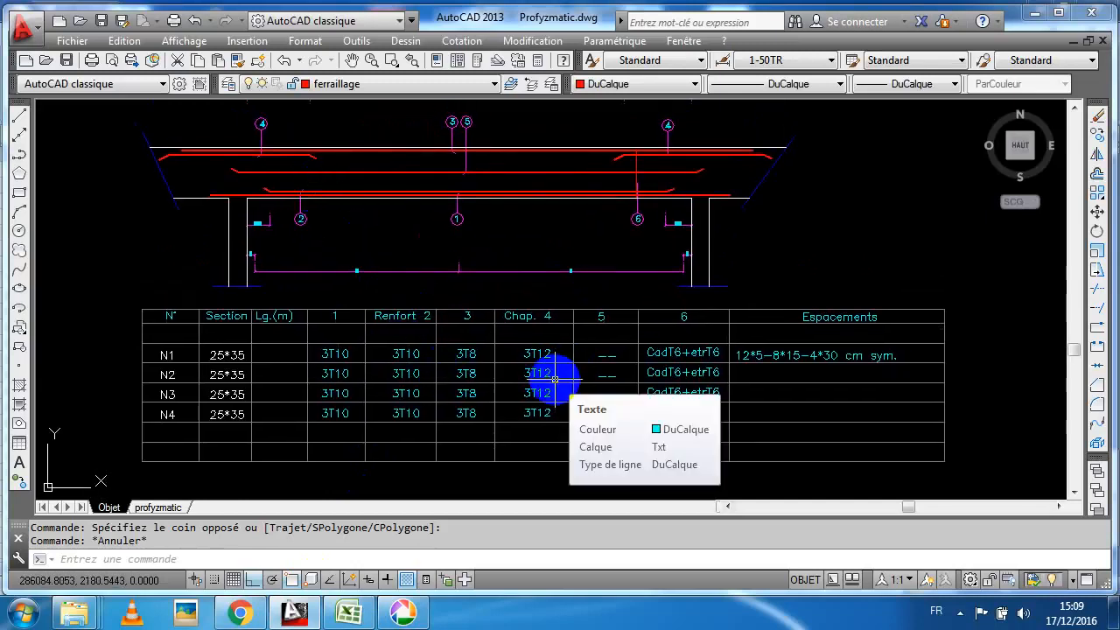
# Switch to Excel and set the Rof row's total bar count in F78 to 10
pyautogui.click(348, 612)
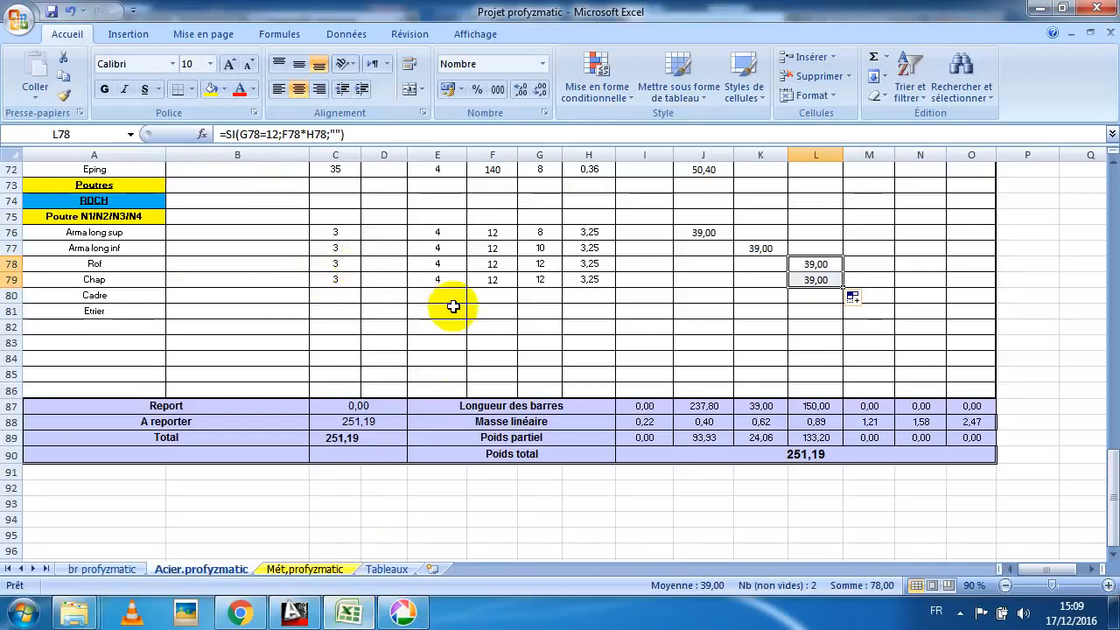
pyautogui.click(495, 264)
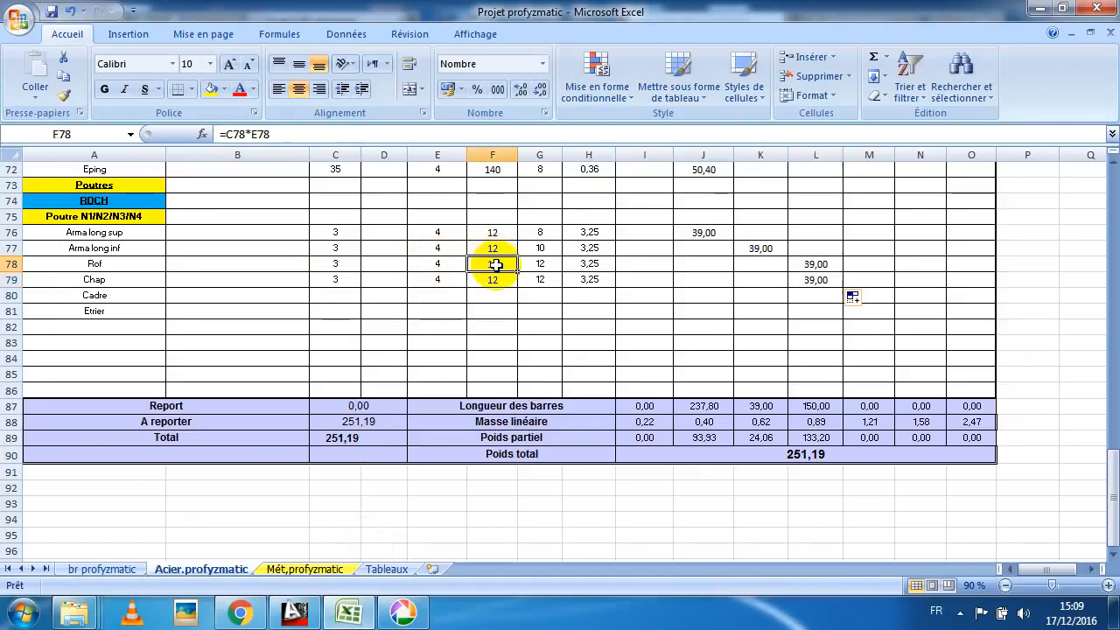
pyautogui.write('10')
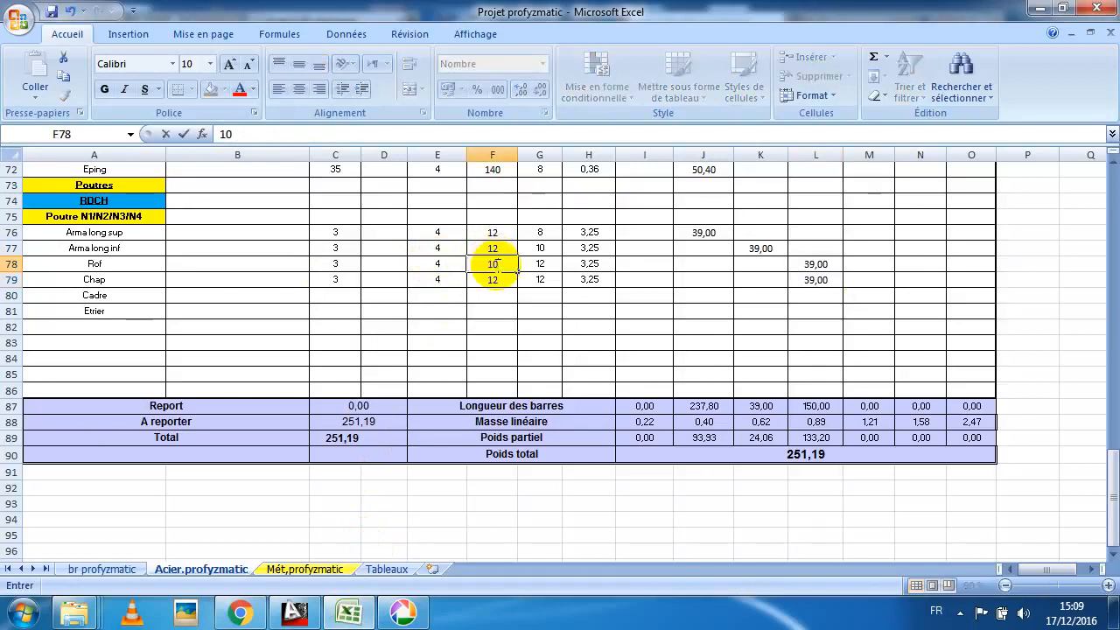
pyautogui.press('Return')
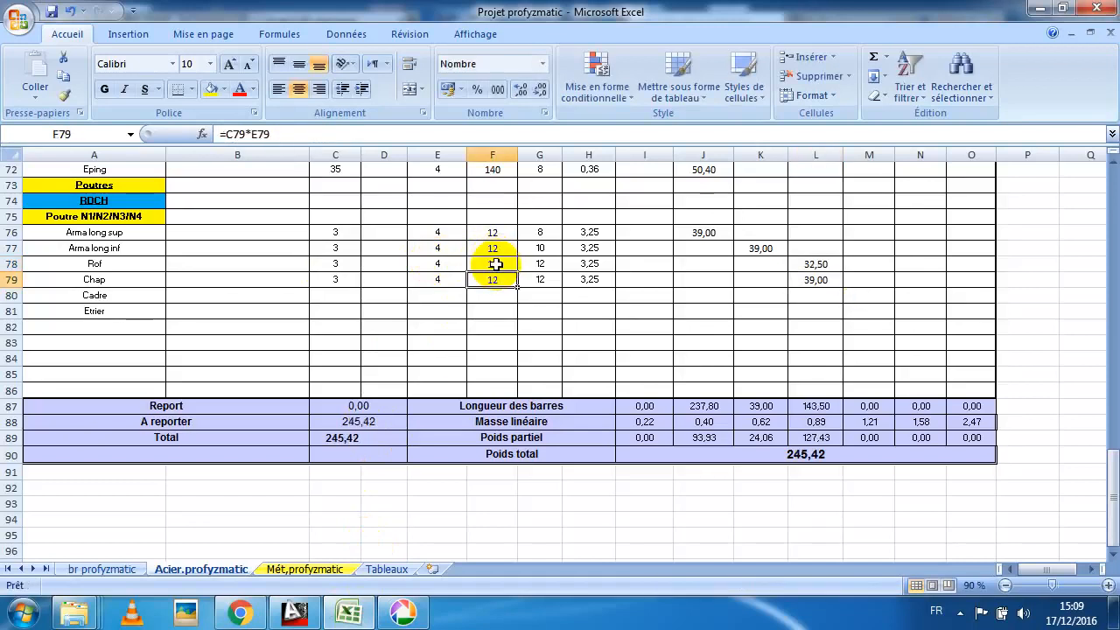
pyautogui.click(800, 259)
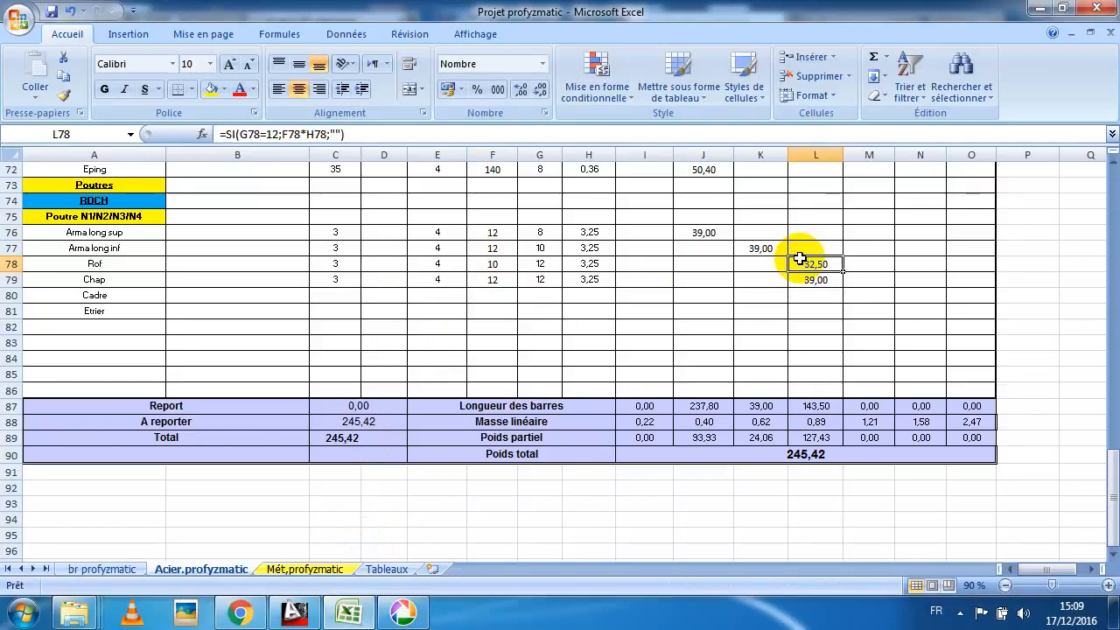
pyautogui.moveTo(149, 295); pyautogui.dragTo(457, 281)
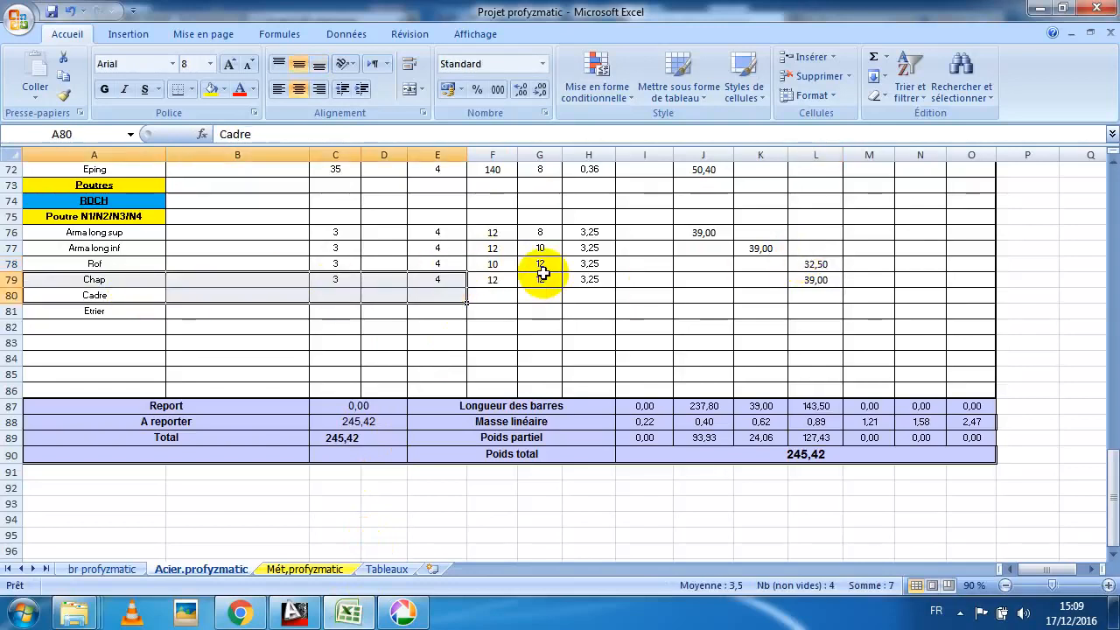
pyautogui.moveTo(350, 279); pyautogui.dragTo(822, 281)
# Copy the Longrine Cadre and Eping values from C29:I30 and paste them into the beam's Cadre and Etrier rows starting at C80
pyautogui.scroll(4, 738, 310)
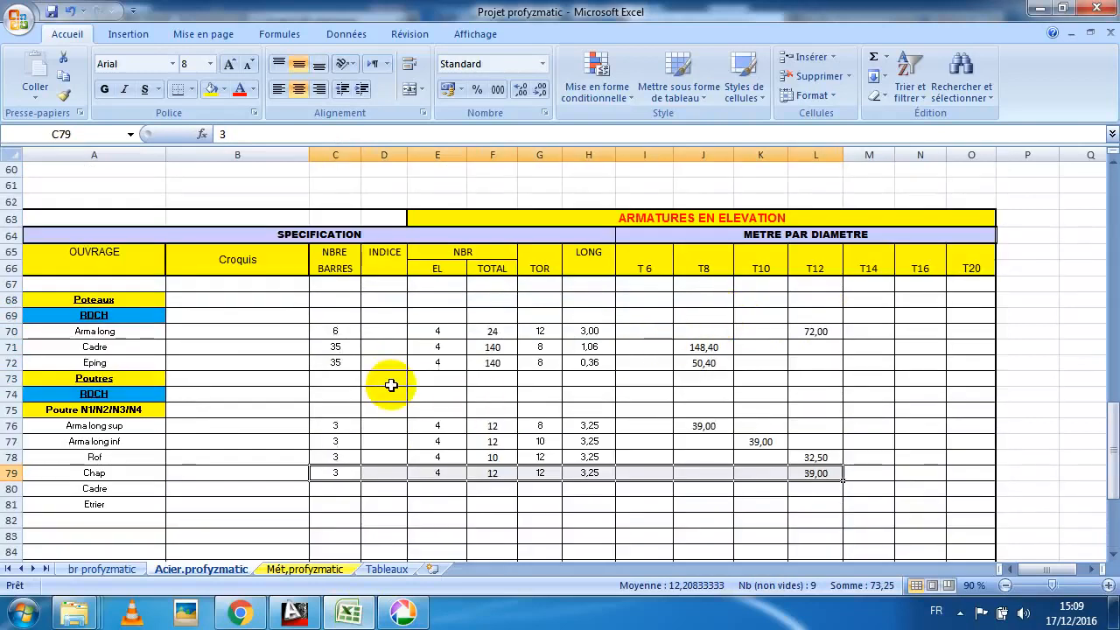
pyautogui.click(324, 347)
pyautogui.scroll(5, 353, 333)
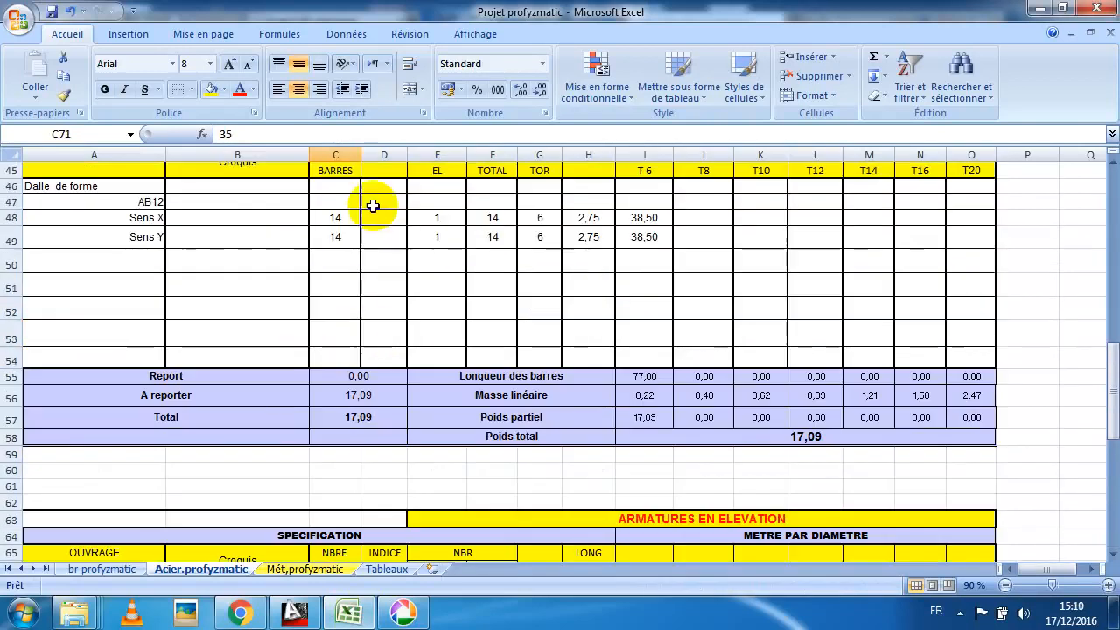
pyautogui.scroll(6, 350, 225)
pyautogui.click(337, 200)
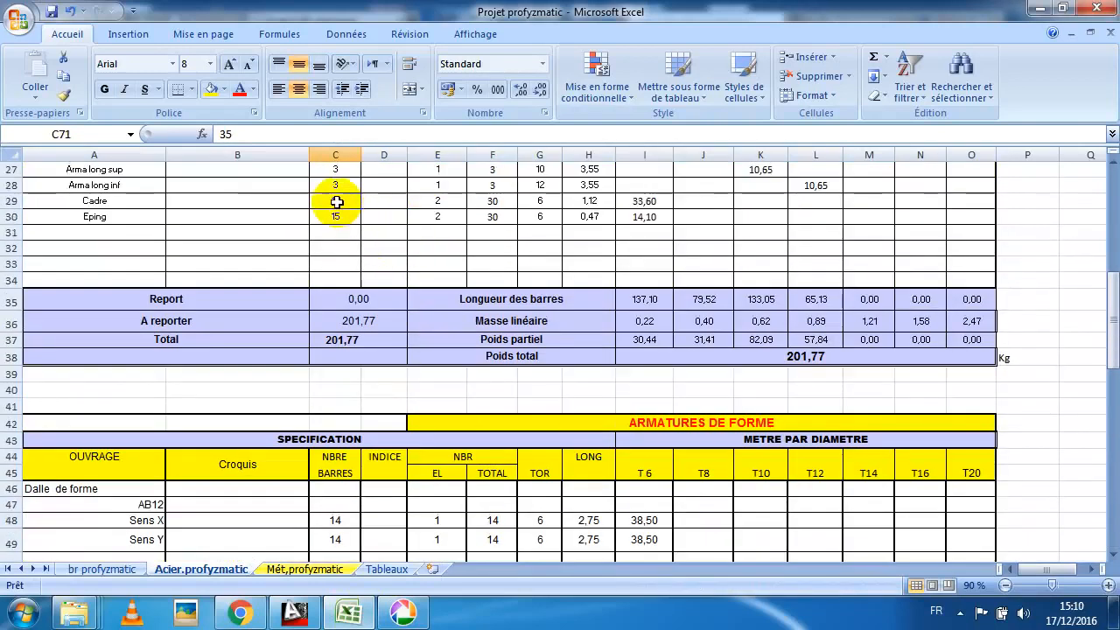
pyautogui.moveTo(496, 216); pyautogui.dragTo(638, 217)
pyautogui.rightClick(638, 217)
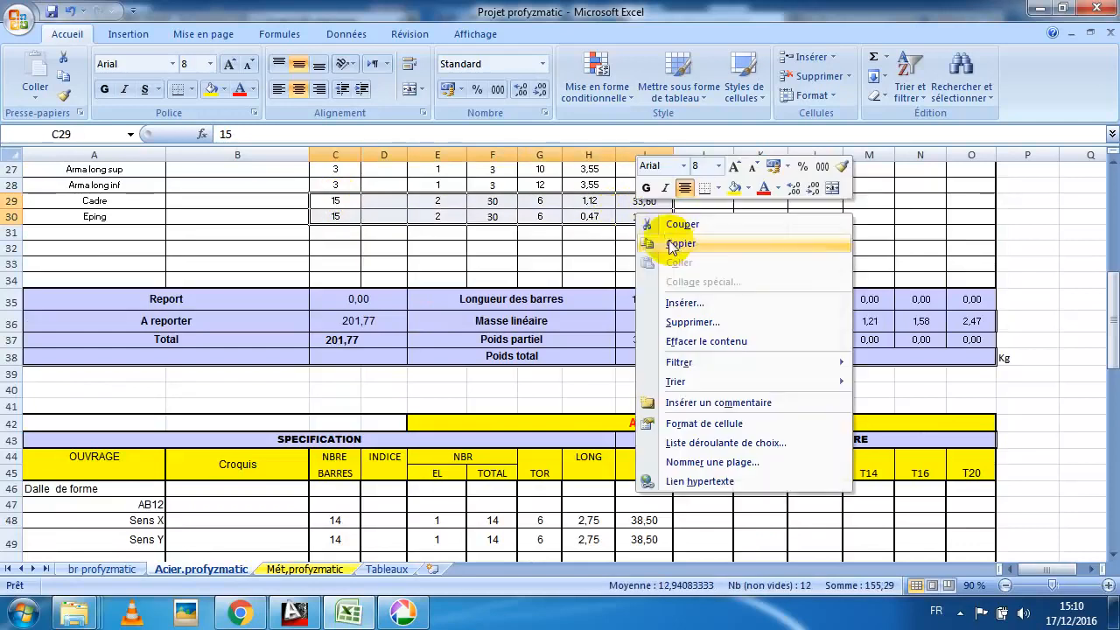
pyautogui.click(678, 242)
pyautogui.scroll(-7, 631, 283)
pyautogui.scroll(1, 630, 283)
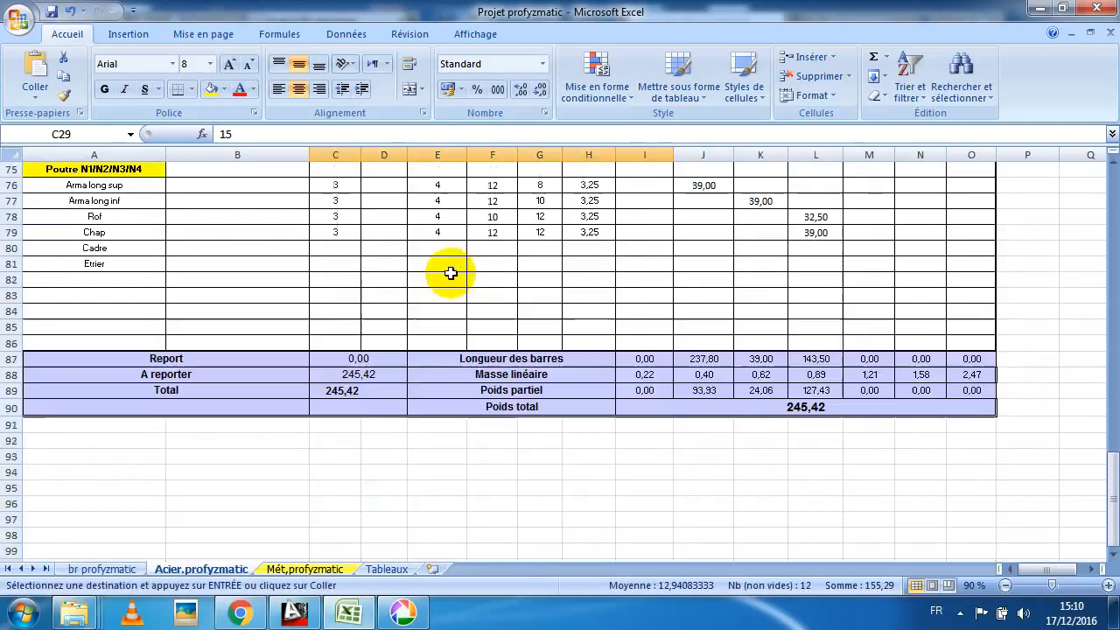
pyautogui.moveTo(318, 253); pyautogui.dragTo(799, 268)
pyautogui.rightClick(802, 266)
pyautogui.click(843, 317)
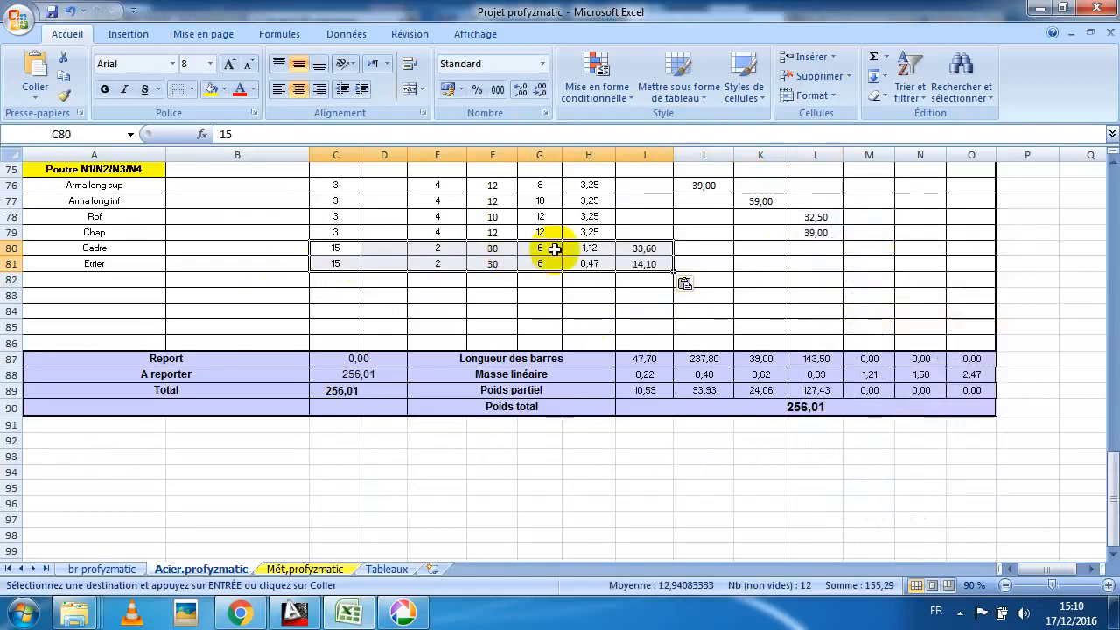
# Open the Calculator and clear it, and switch to AutoCAD to check the N1 to N4 beam sections in the reinforcement table
pyautogui.click(589, 250)
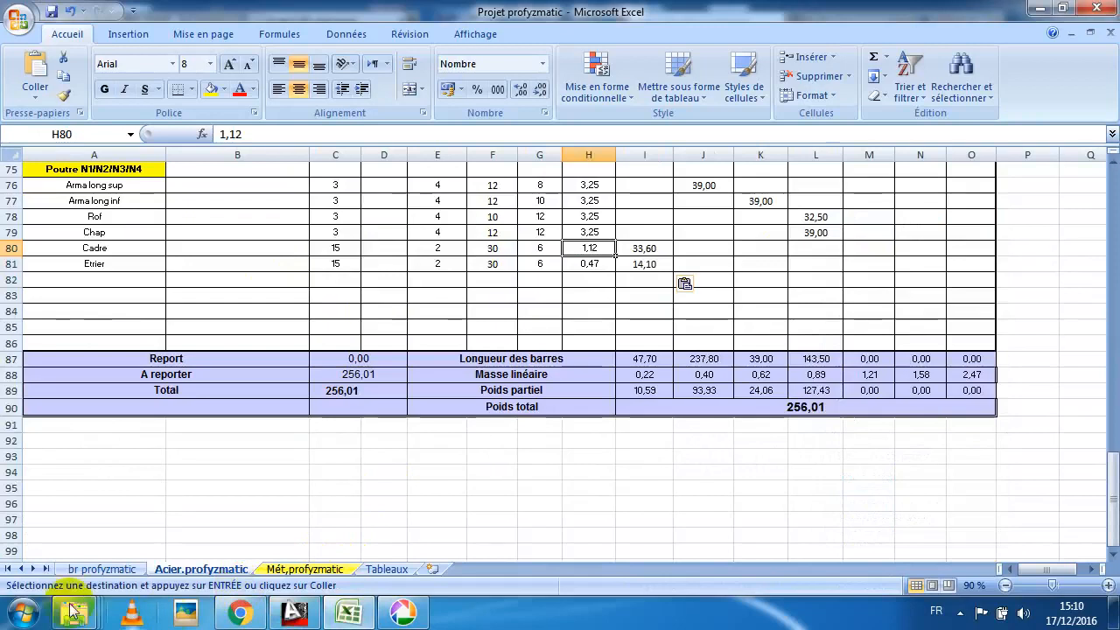
pyautogui.click(23, 613)
pyautogui.click(60, 51)
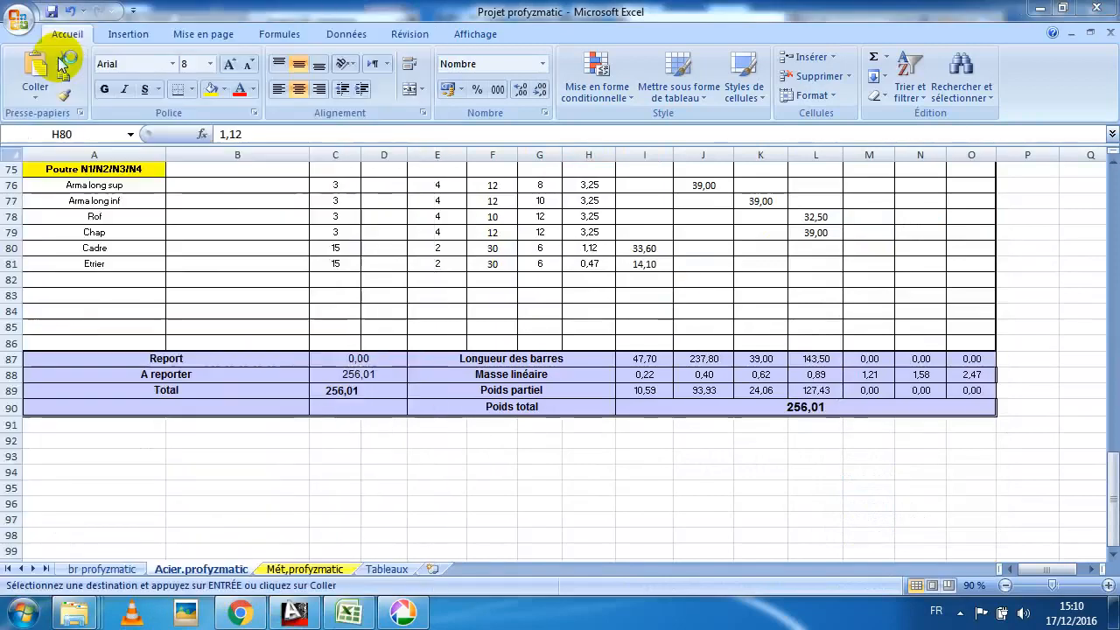
pyautogui.click(300, 437)
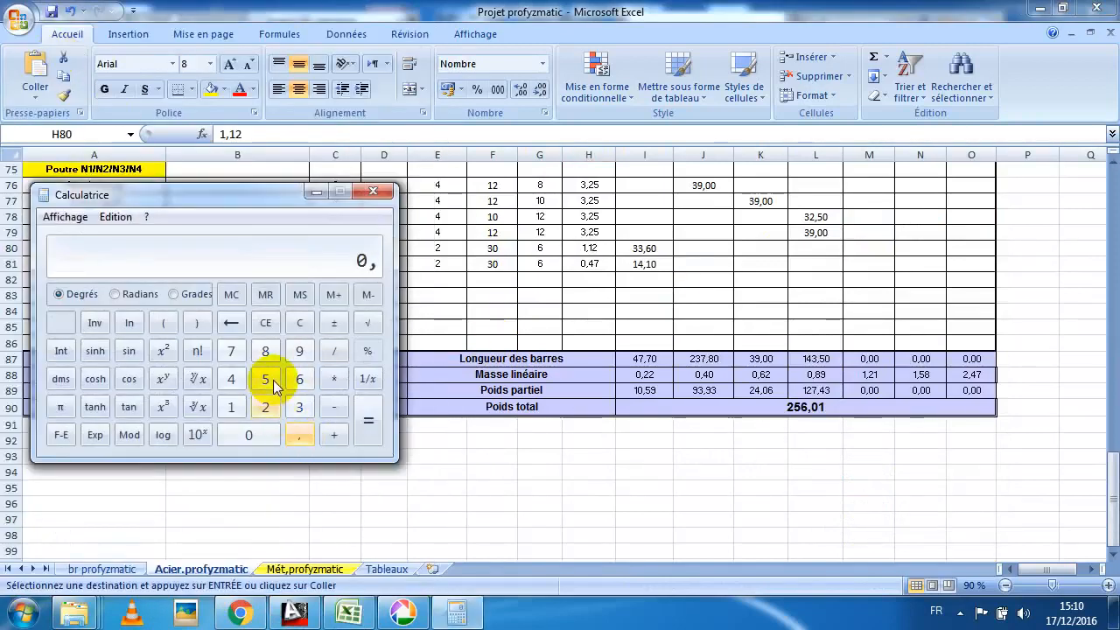
pyautogui.click(300, 323)
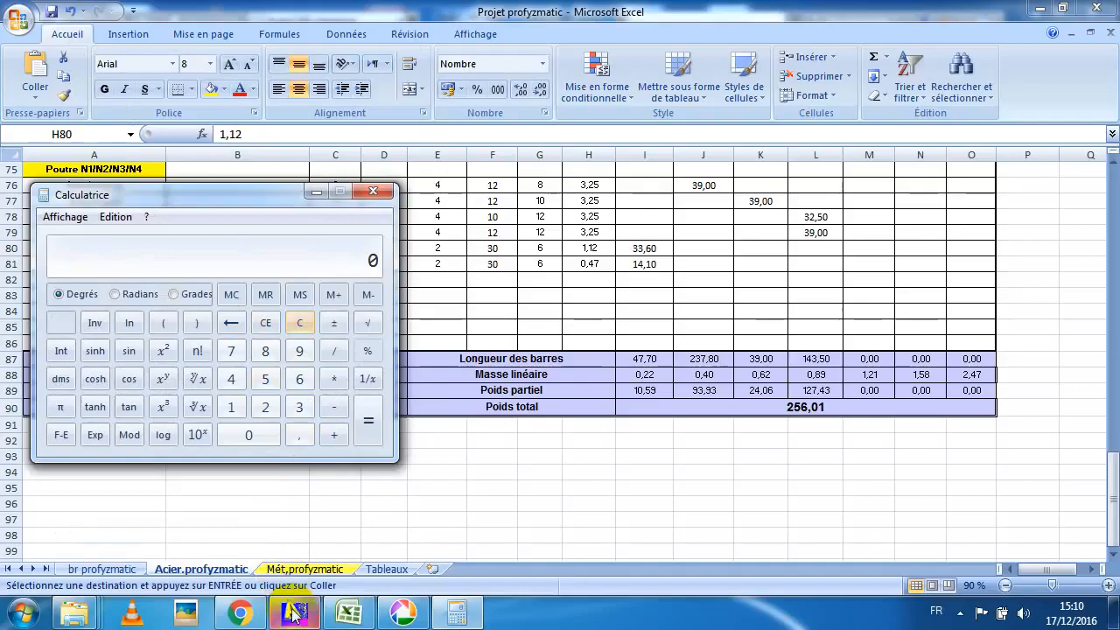
pyautogui.click(294, 614)
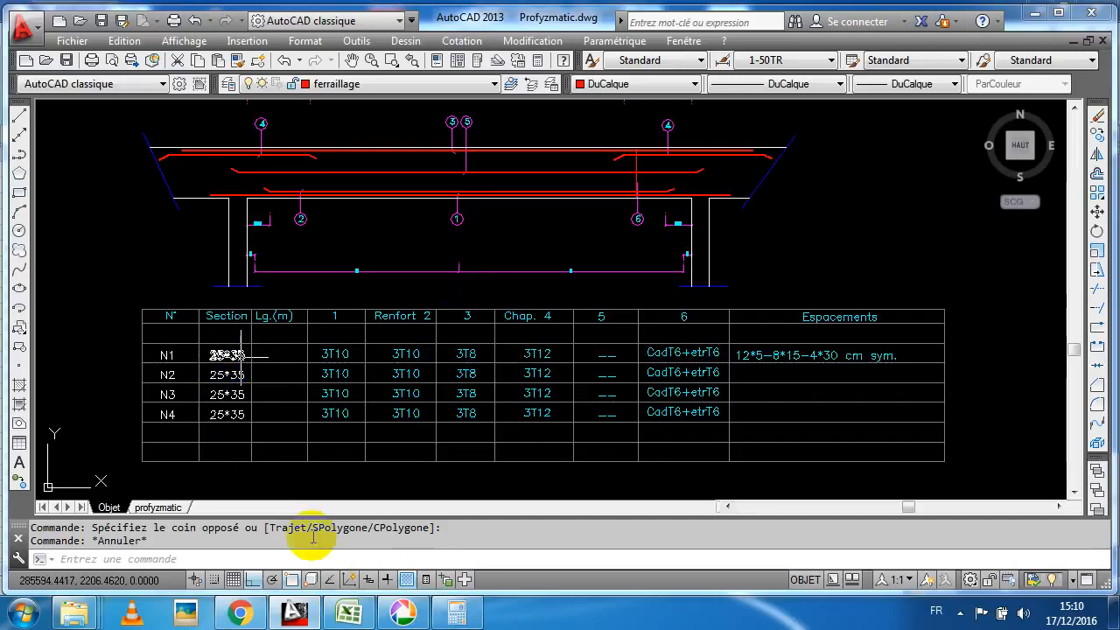
# Calculate (0,2 + 0,3) × 2 in the Calculator for the Cadre length
pyautogui.click(457, 613)
pyautogui.click(299, 435)
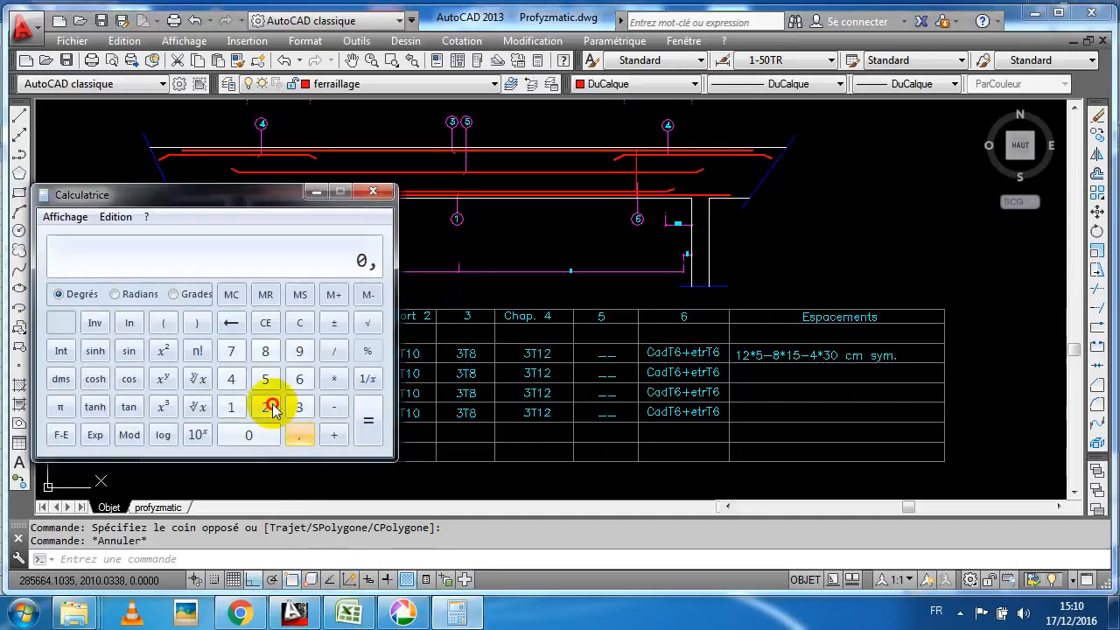
pyautogui.click(272, 409)
pyautogui.click(334, 435)
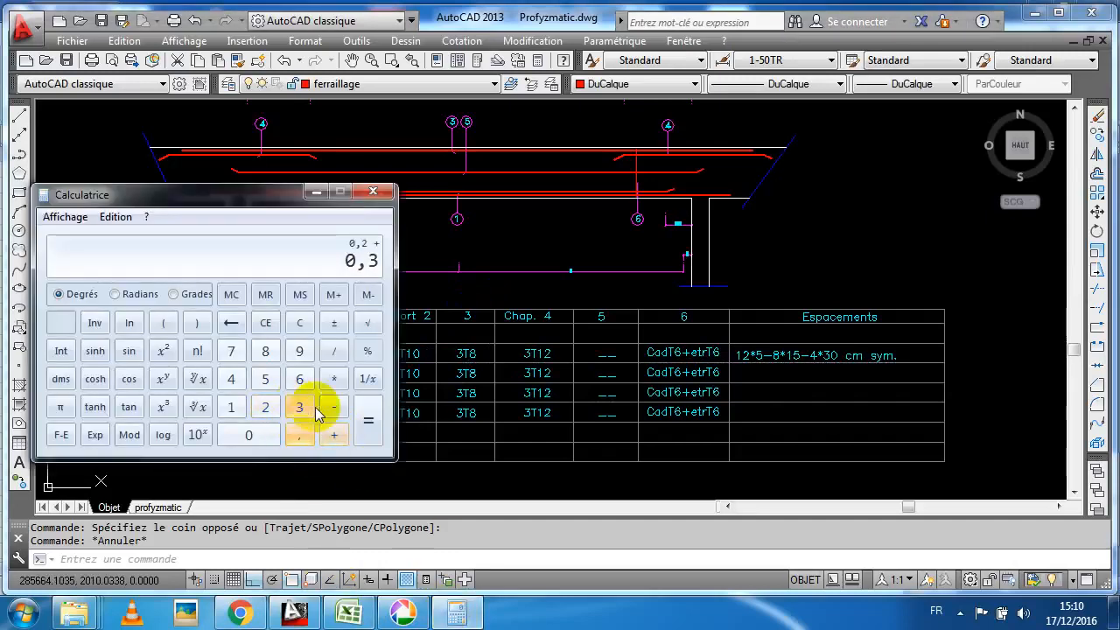
pyautogui.click(368, 421)
pyautogui.click(333, 379)
pyautogui.click(265, 407)
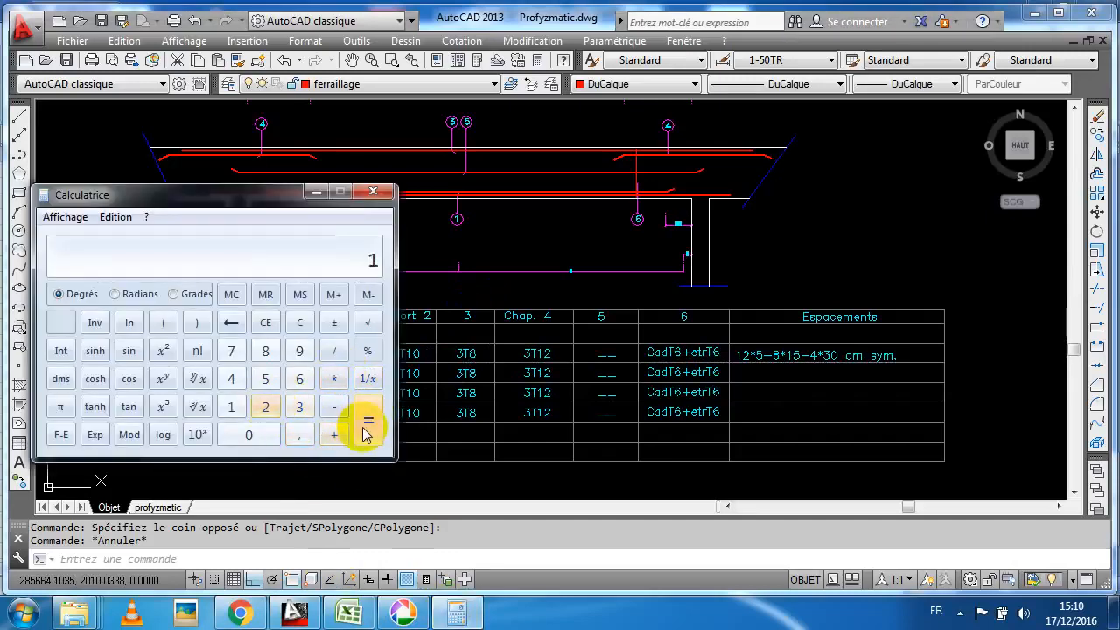
# Switch to Excel and change the Cadre formula on the Tableaux sheet to =1-0,1+0,006*20
pyautogui.click(350, 613)
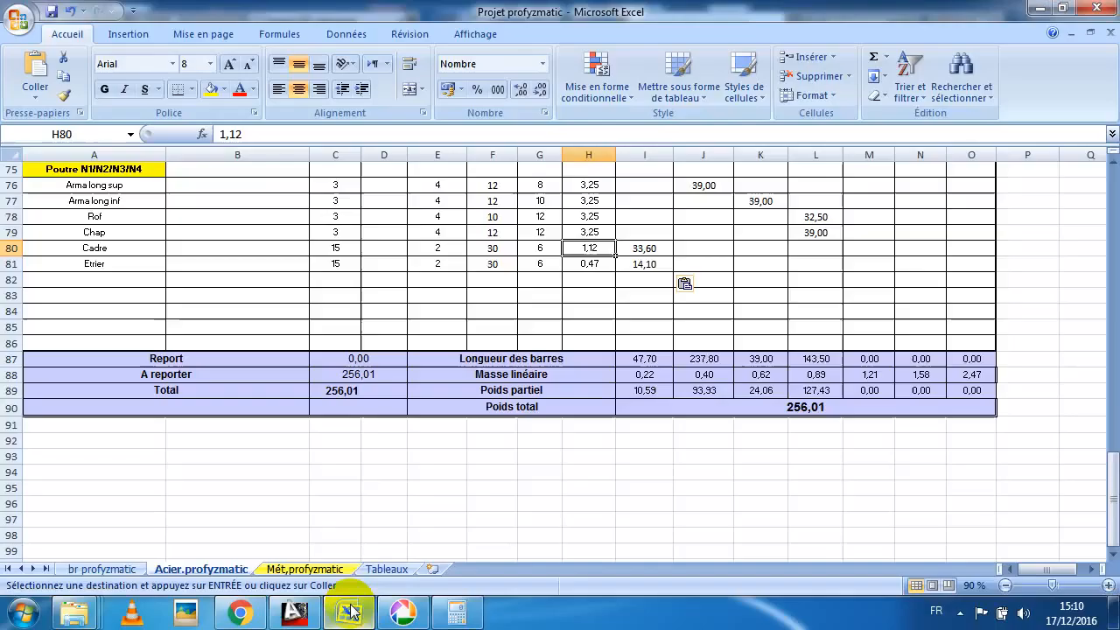
pyautogui.click(386, 569)
pyautogui.doubleClick(574, 279)
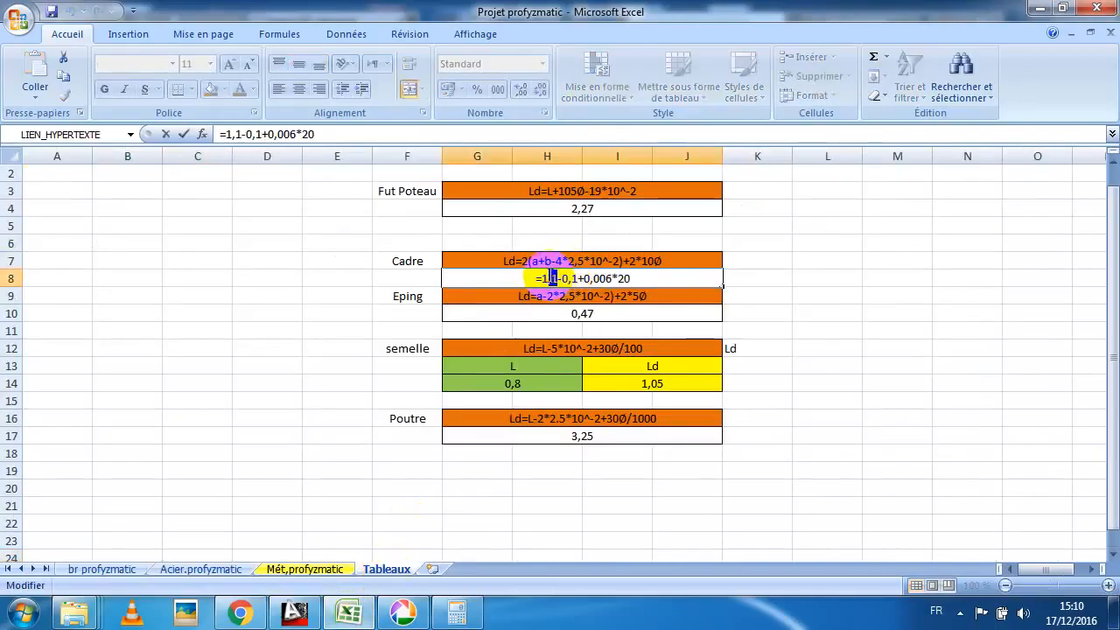
pyautogui.press('Return')
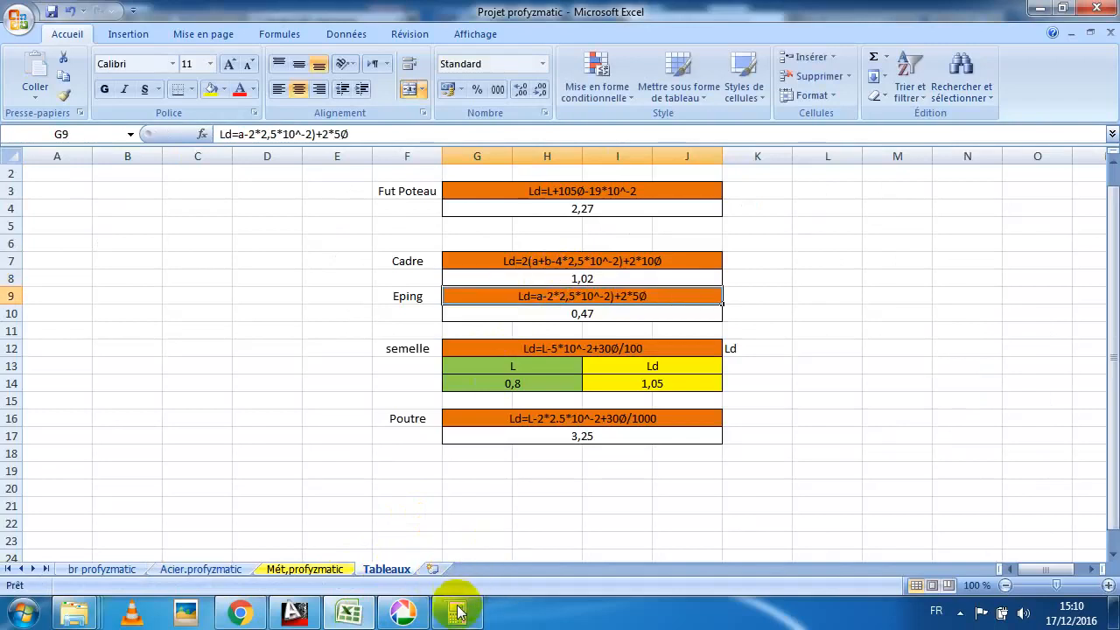
# Set the Cadre row's unit length in H80 of the Acier.profyzmatic sheet to 1,02
pyautogui.click(188, 570)
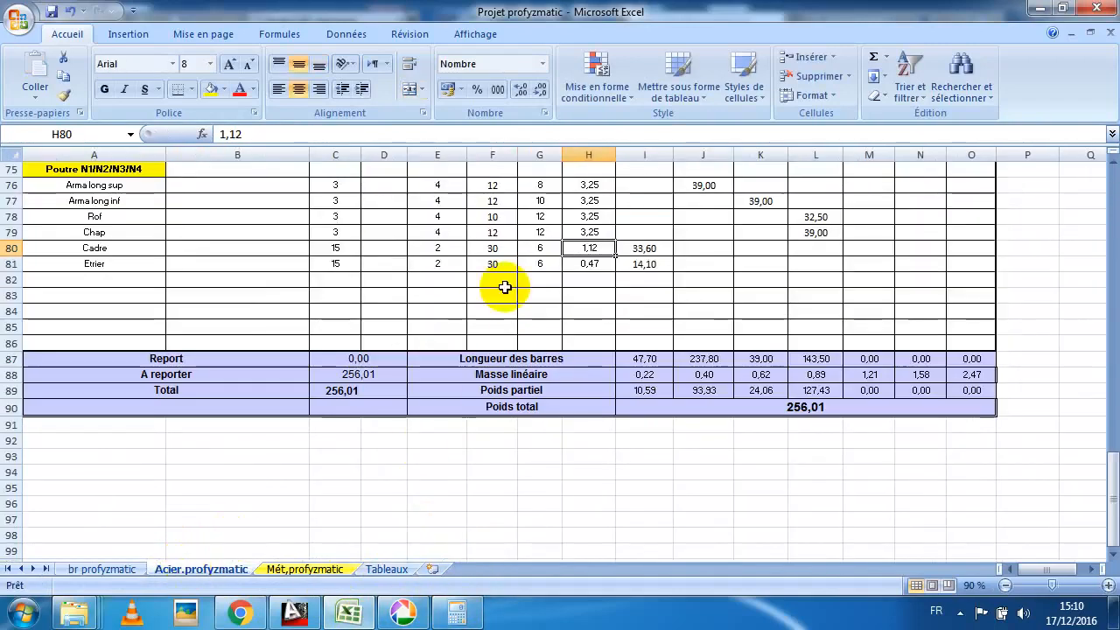
pyautogui.doubleClick(594, 249)
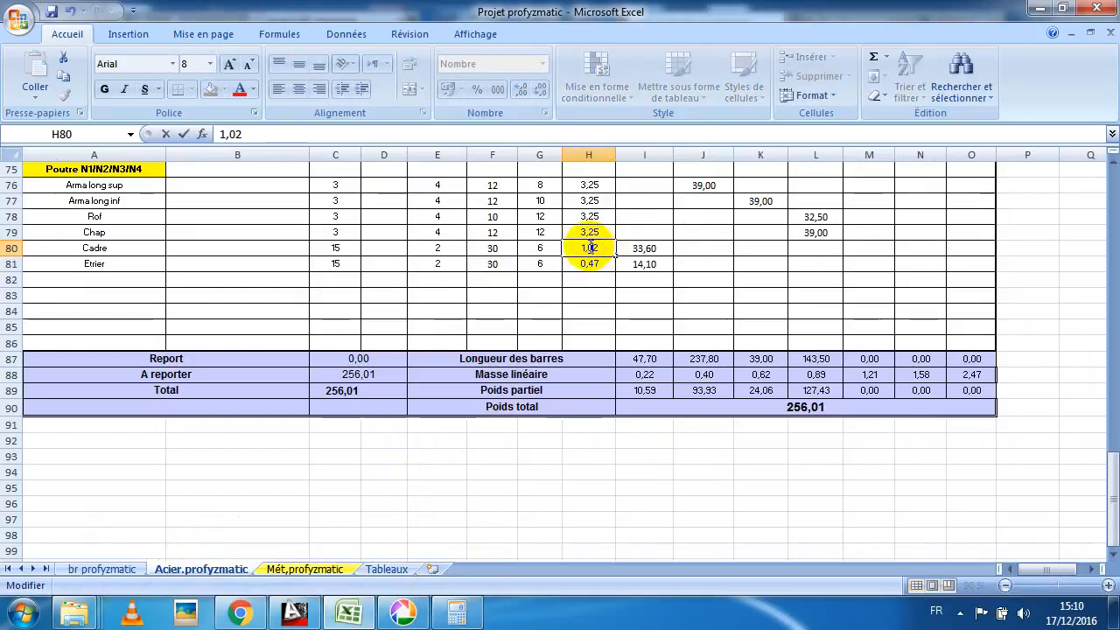
pyautogui.press('Return')
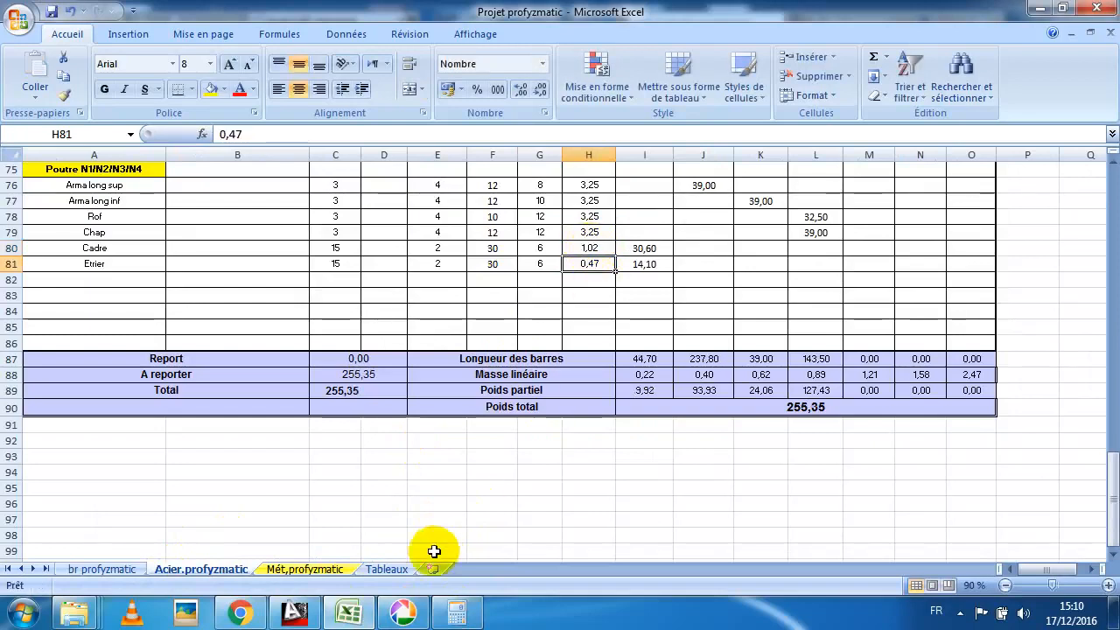
# Switch to AutoCAD and examine the N1 to N4 section, bar and spacing columns and the same beams on the terrace plan
pyautogui.click(295, 613)
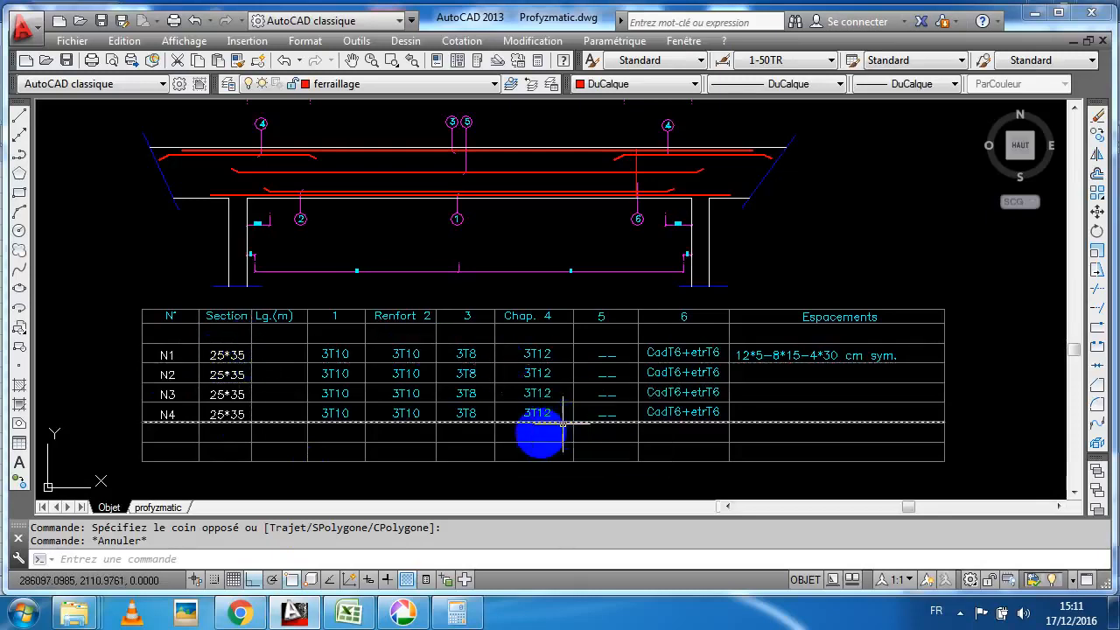
pyautogui.scroll(-2, 440, 340)
pyautogui.scroll(3, 341, 366)
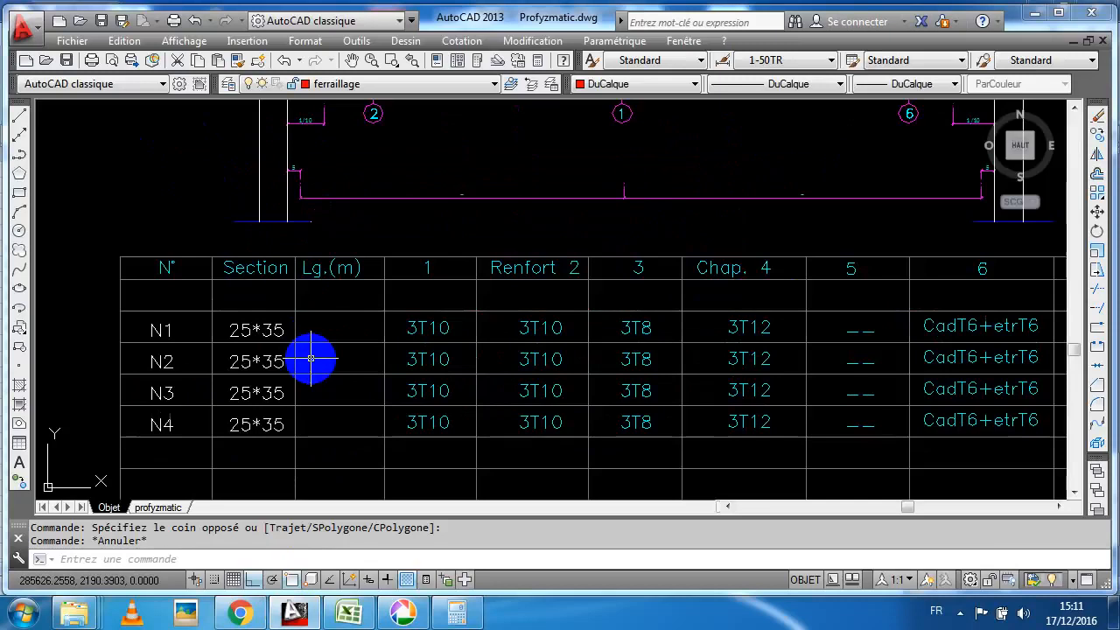
pyautogui.moveTo(350, 615)
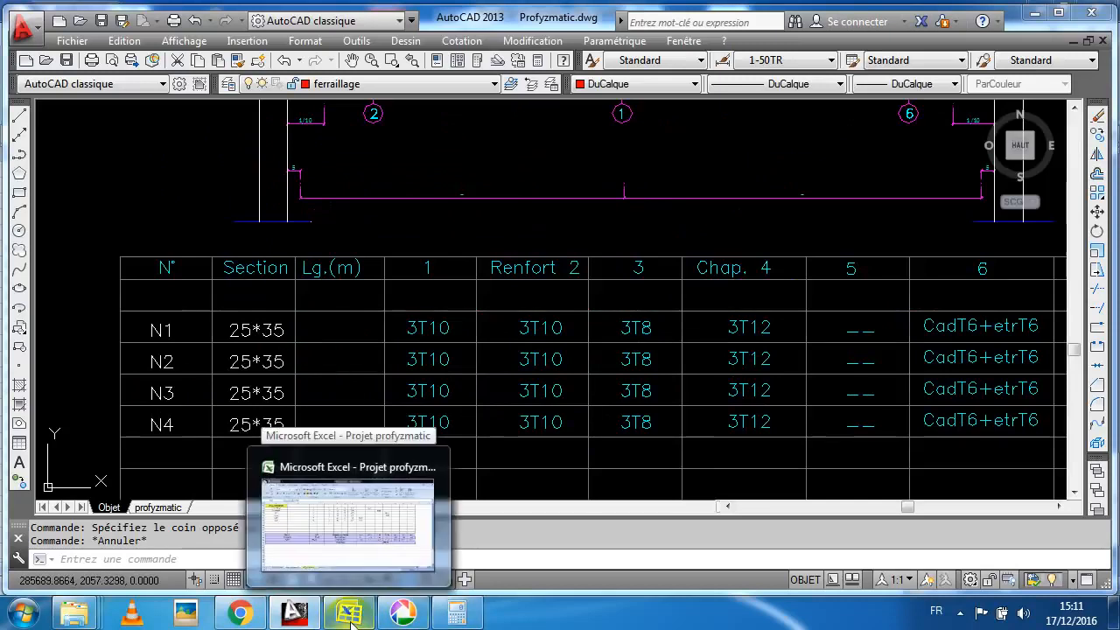
pyautogui.scroll(-4, 387, 358)
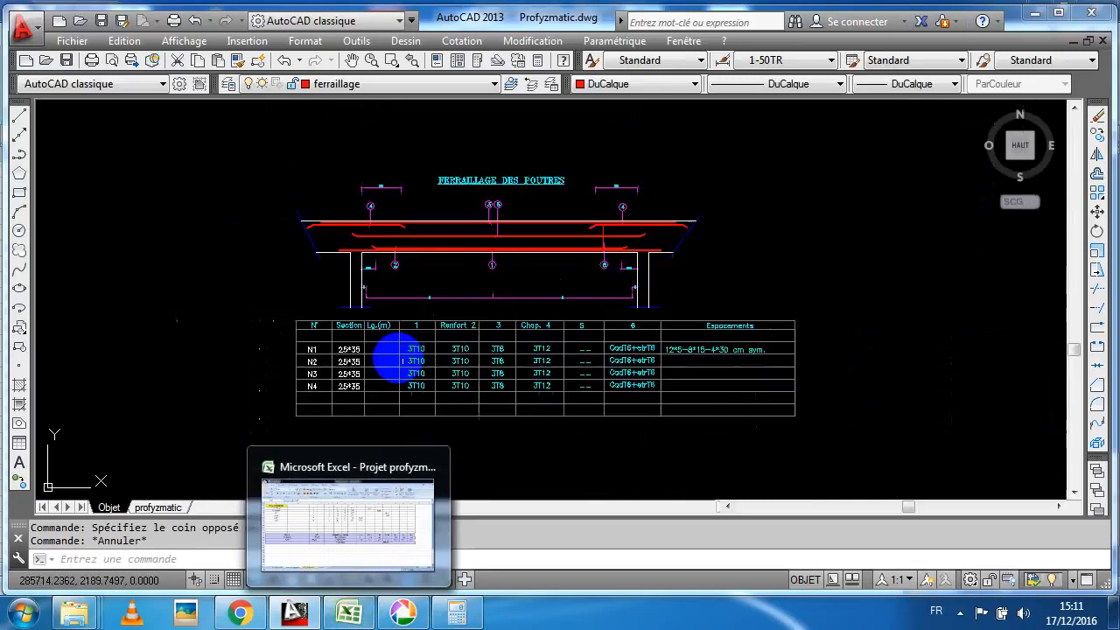
pyautogui.scroll(4, 563, 367)
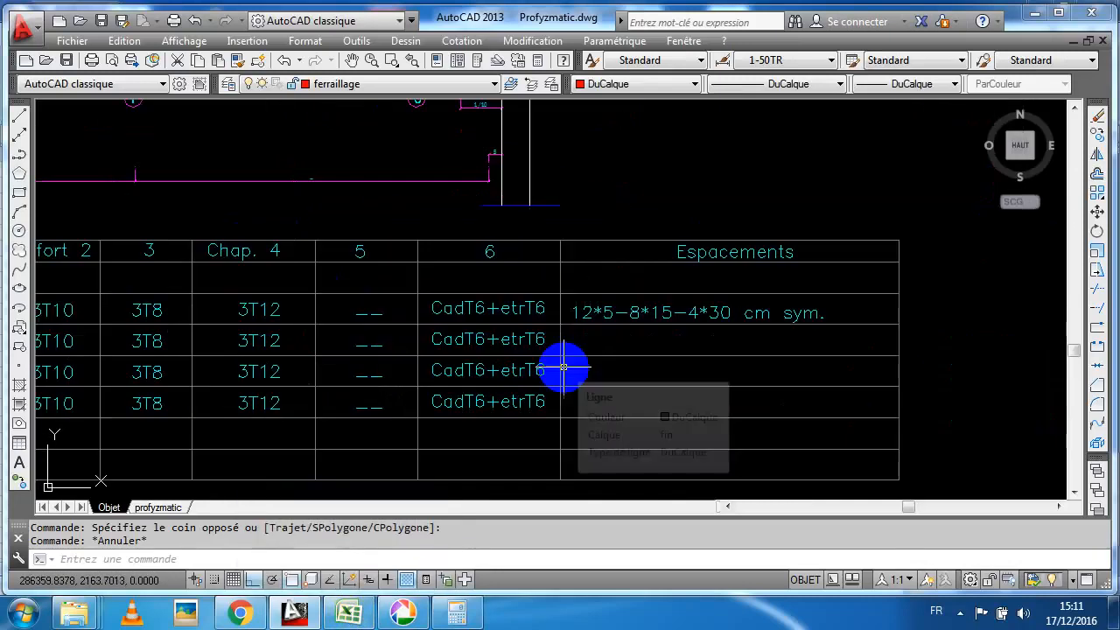
pyautogui.scroll(-2, 563, 368)
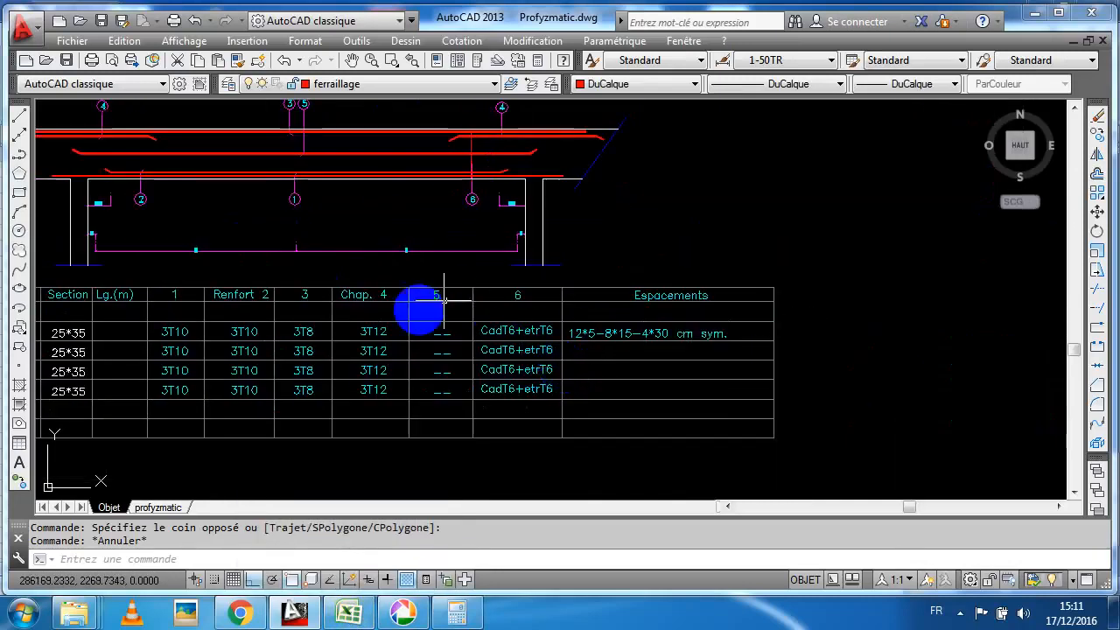
pyautogui.scroll(-1, 482, 318)
pyautogui.scroll(-4, 492, 327)
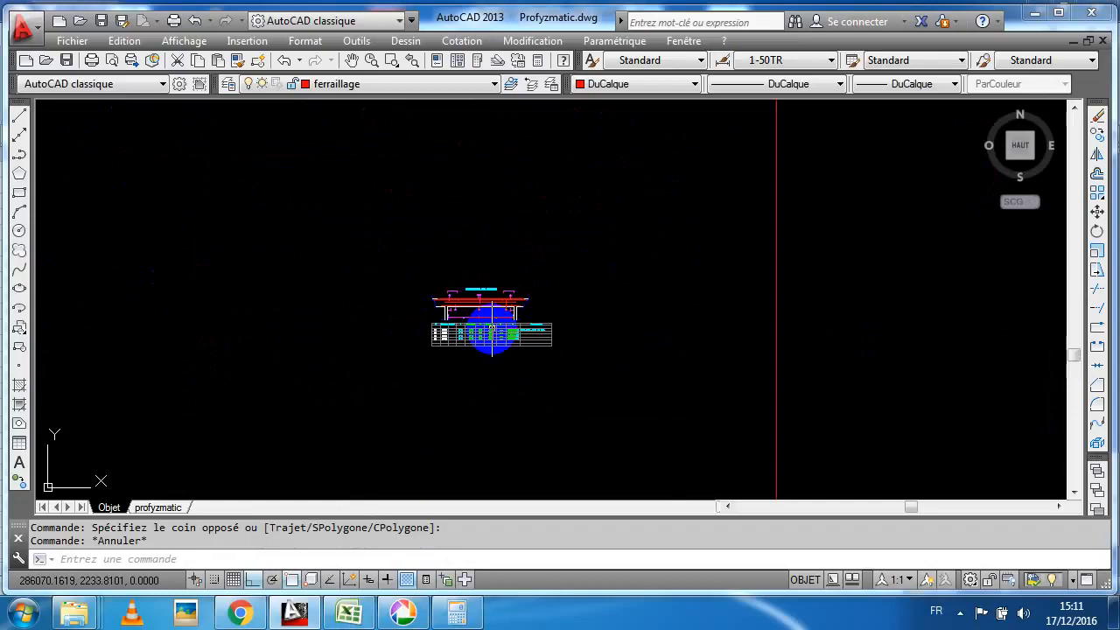
pyautogui.scroll(-2, 492, 327)
pyautogui.moveTo(386, 343); pyautogui.dragTo(725, 305)
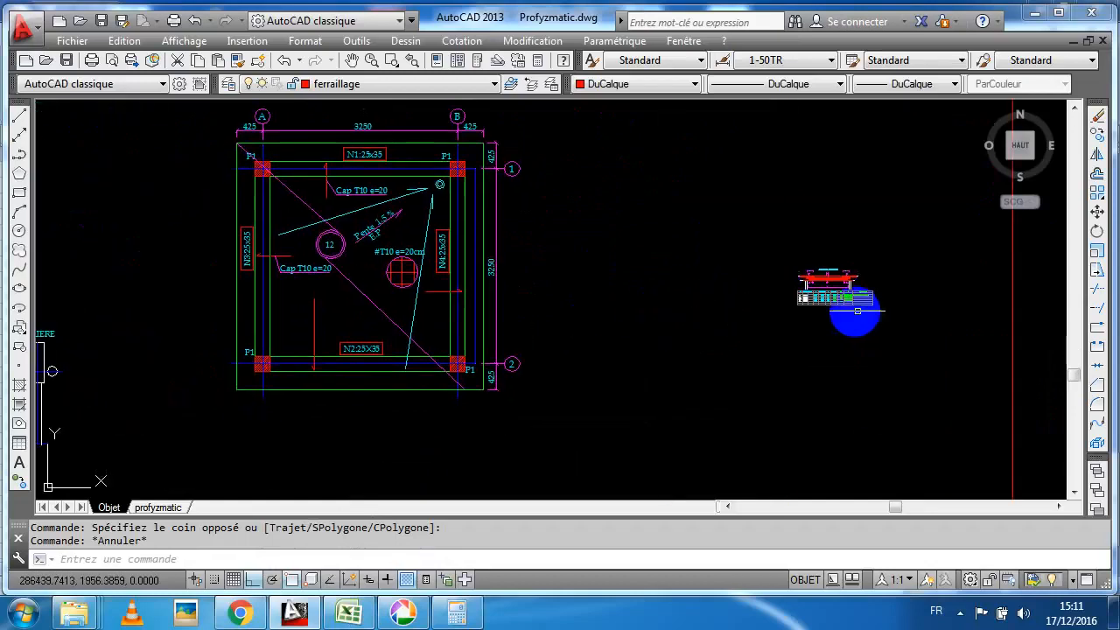
# Compare the beam reinforcement detail with the Longrine LG1 section and its Cad and EP bars elsewhere in the drawing
pyautogui.scroll(-4, 755, 337)
pyautogui.scroll(3, 756, 336)
pyautogui.scroll(2, 759, 331)
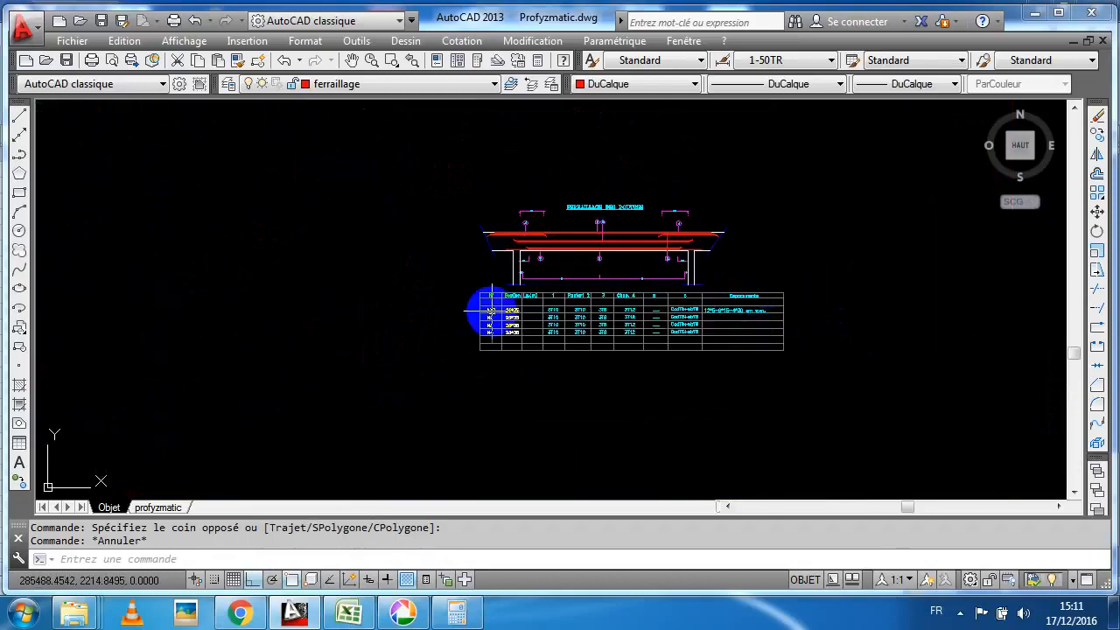
pyautogui.scroll(2, 488, 311)
pyautogui.moveTo(635, 341); pyautogui.dragTo(434, 352)
pyautogui.scroll(-5, 429, 341)
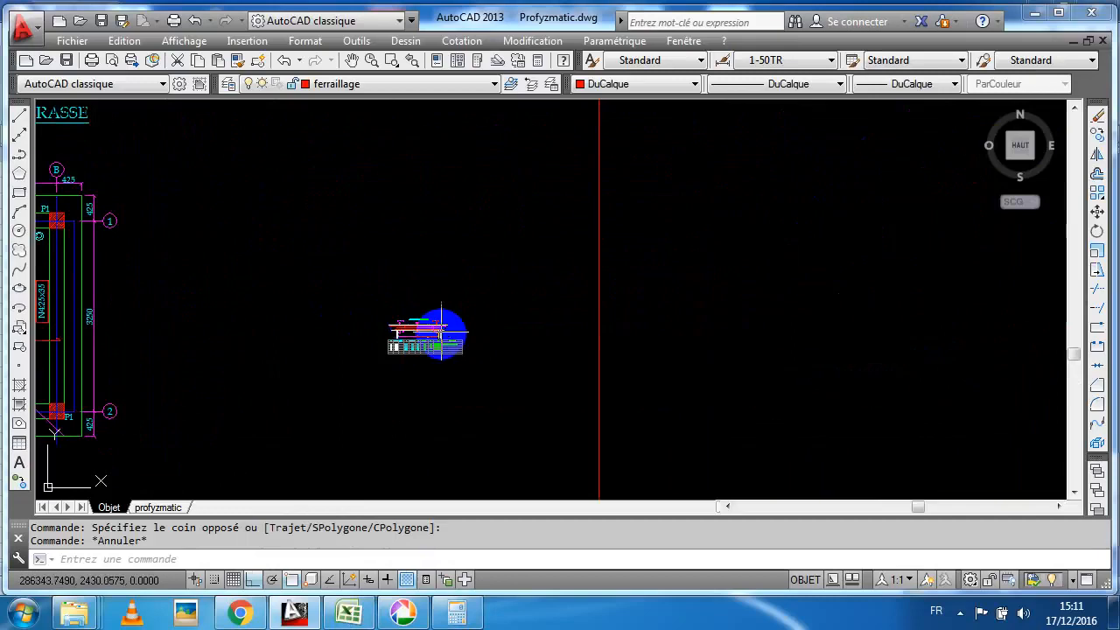
pyautogui.scroll(5, 793, 276)
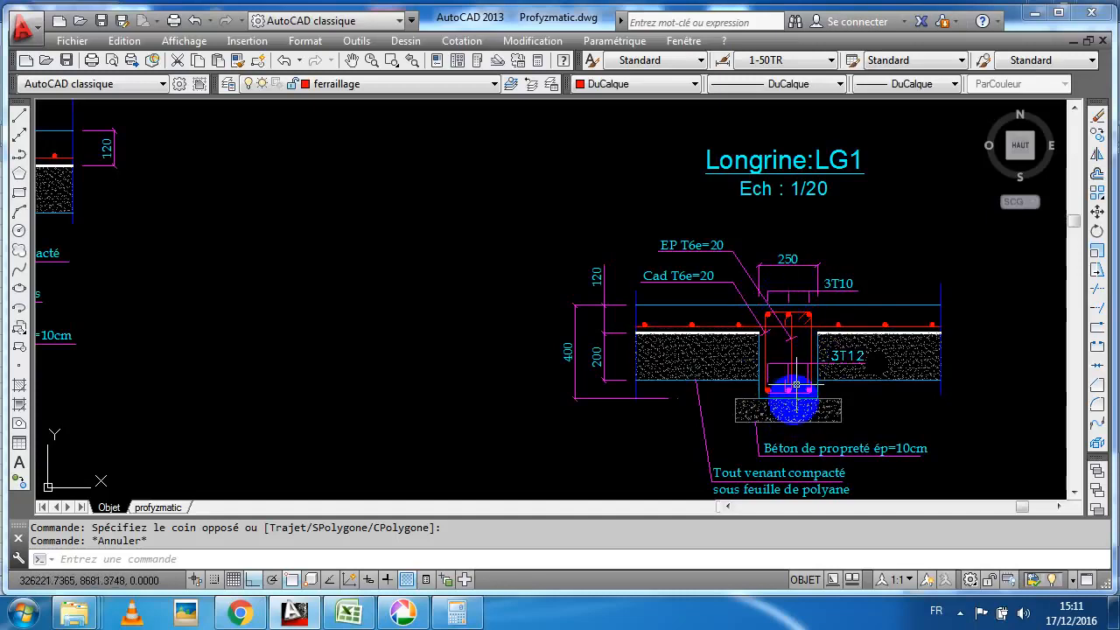
pyautogui.scroll(-6, 580, 307)
pyautogui.scroll(-4, 436, 311)
pyautogui.moveTo(435, 311); pyautogui.dragTo(666, 261)
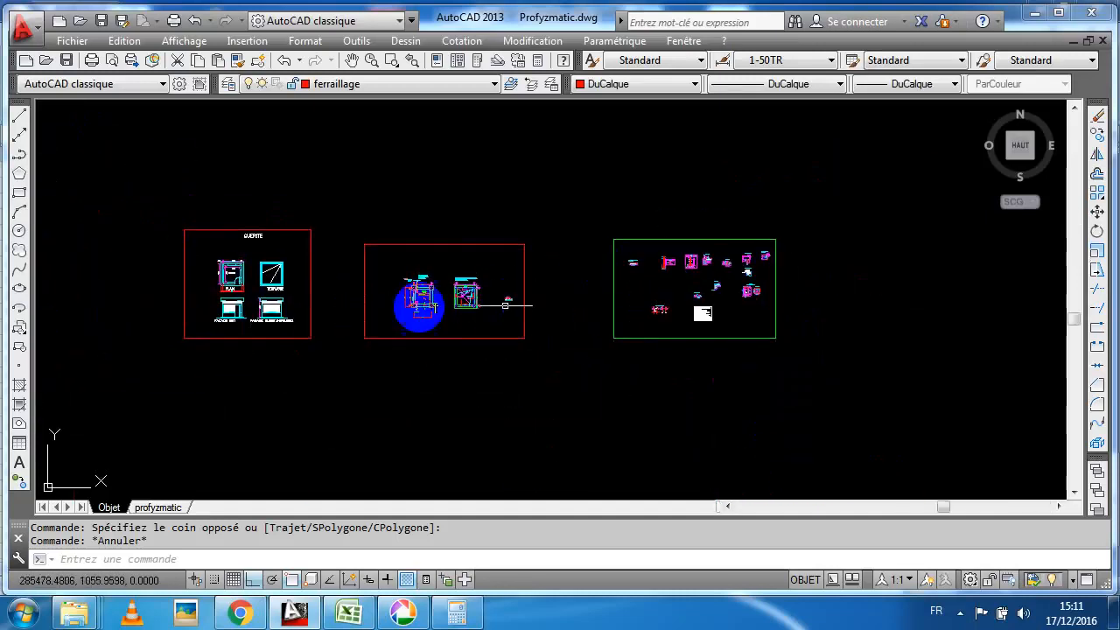
pyautogui.scroll(4, 380, 294)
# Switch to Excel and change the Eping formula on the Tableaux sheet to =0,35-0,05+0,006*20
pyautogui.click(452, 616)
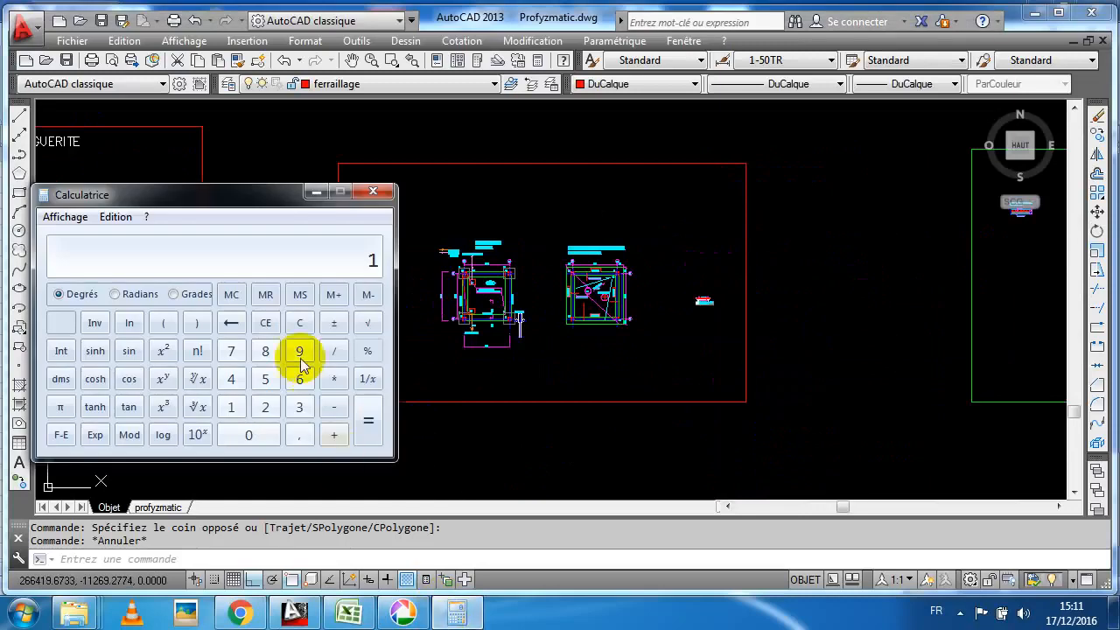
pyautogui.click(348, 613)
pyautogui.click(386, 568)
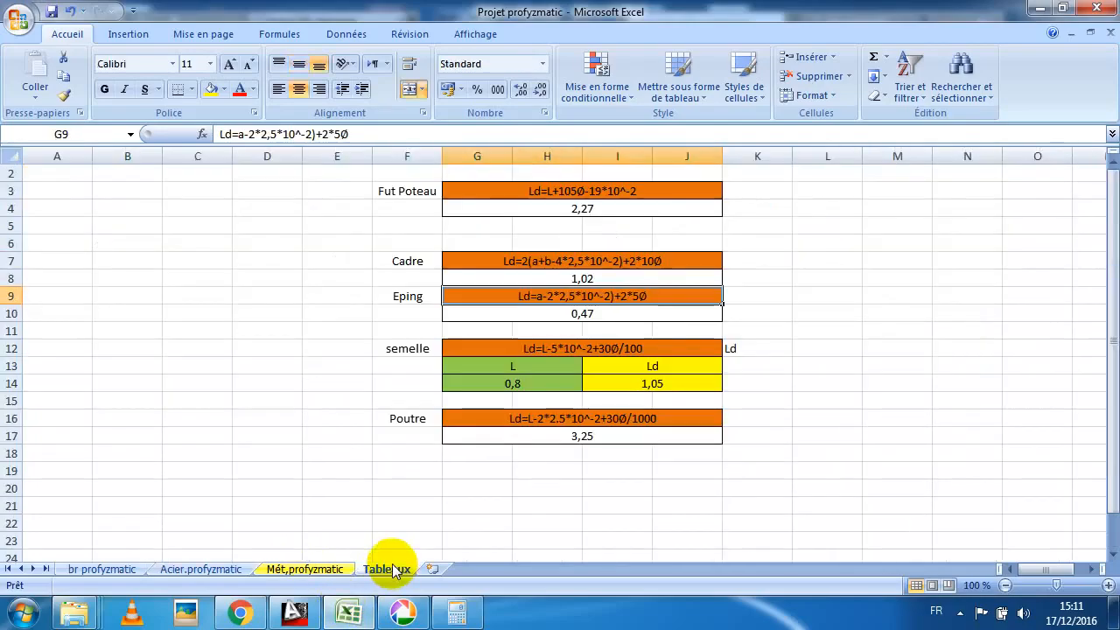
pyautogui.doubleClick(543, 313)
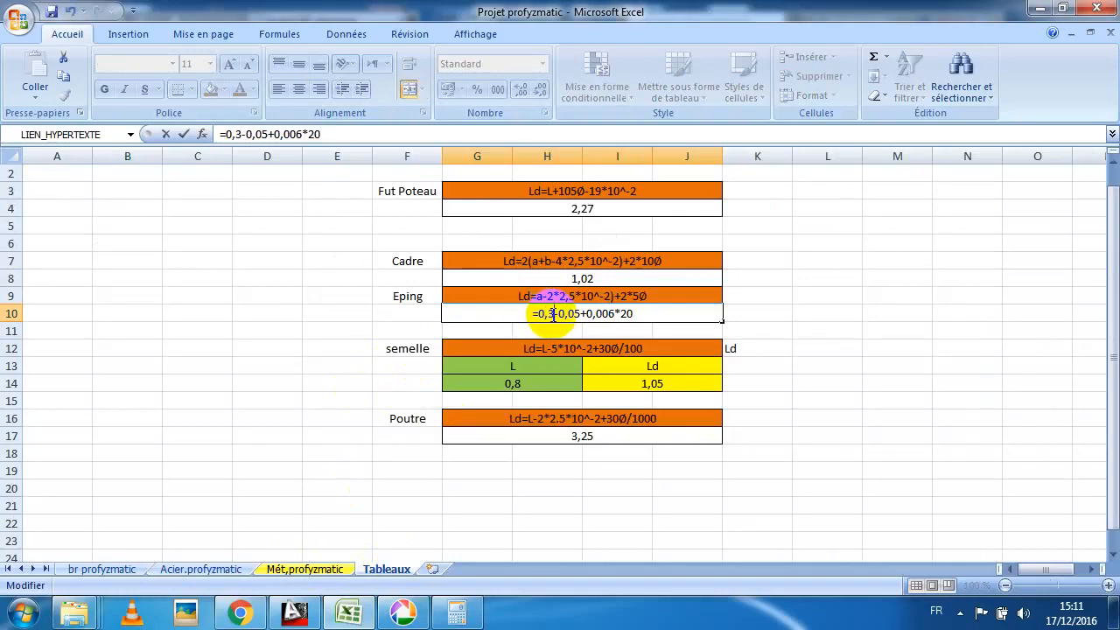
pyautogui.press('Return')
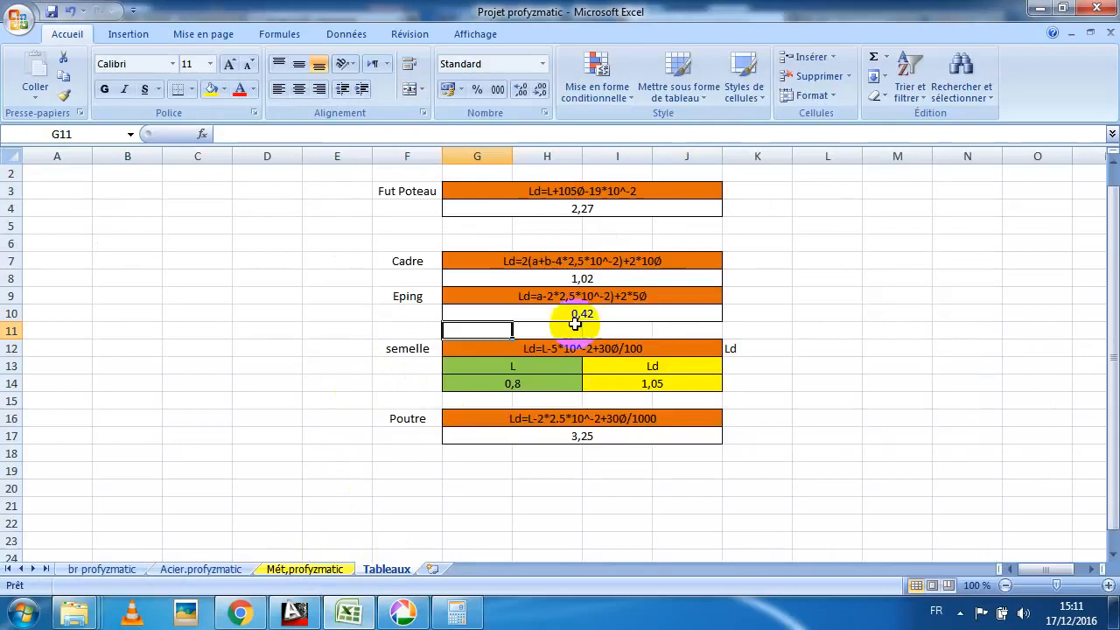
# Open the Cadre formula on the Tableaux sheet for editing and compute (0,35+0,25)*2 in the Calculator
pyautogui.doubleClick(584, 278)
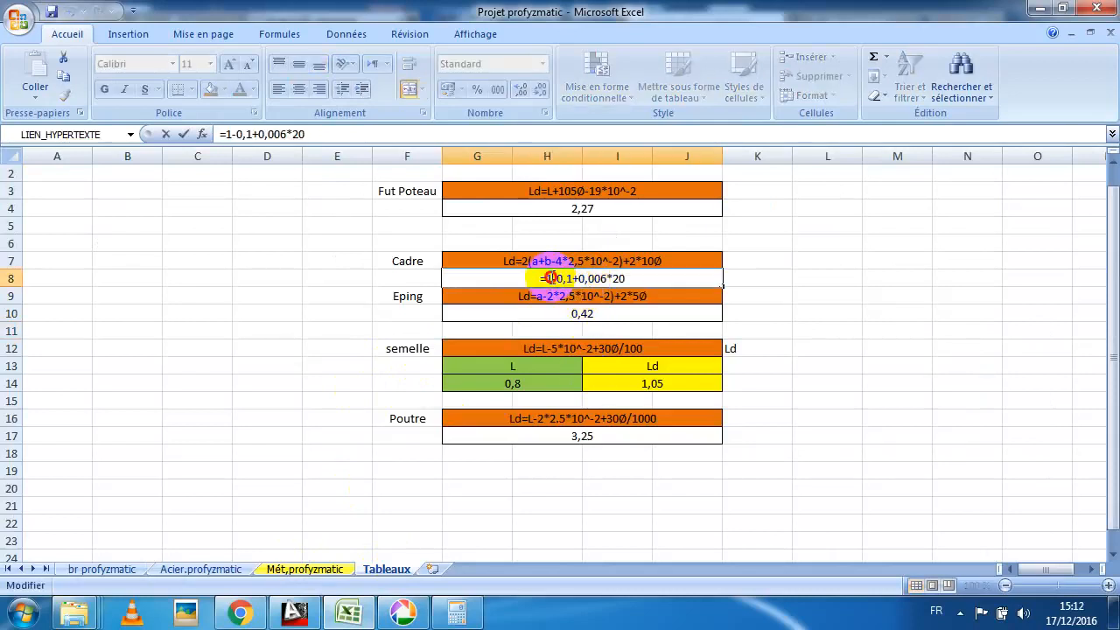
pyautogui.click(456, 616)
pyautogui.click(300, 322)
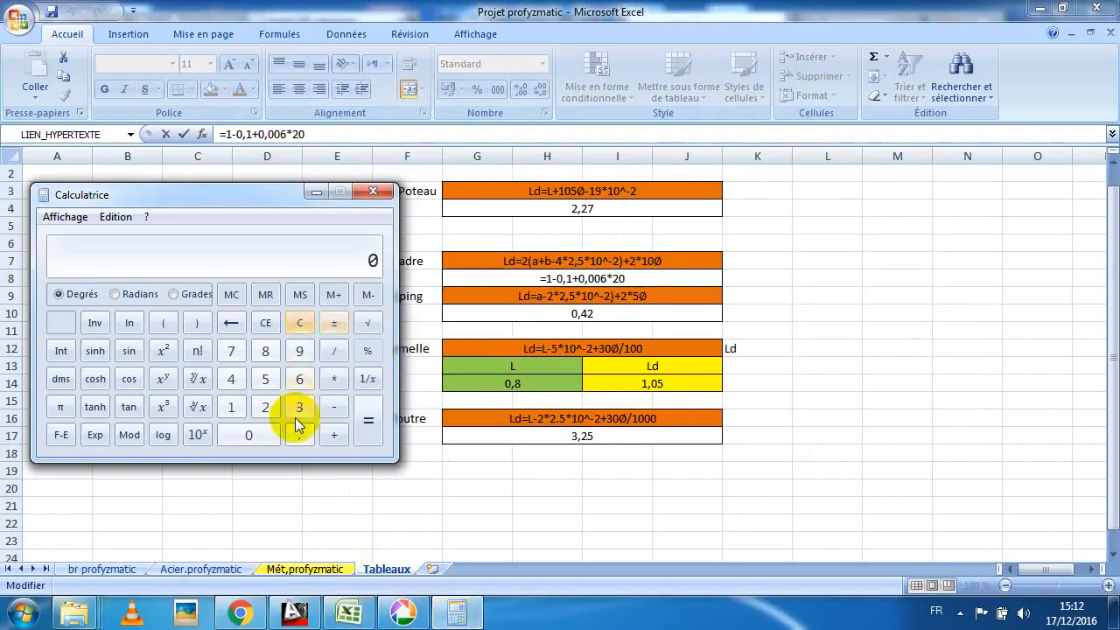
pyautogui.click(299, 407)
pyautogui.click(265, 379)
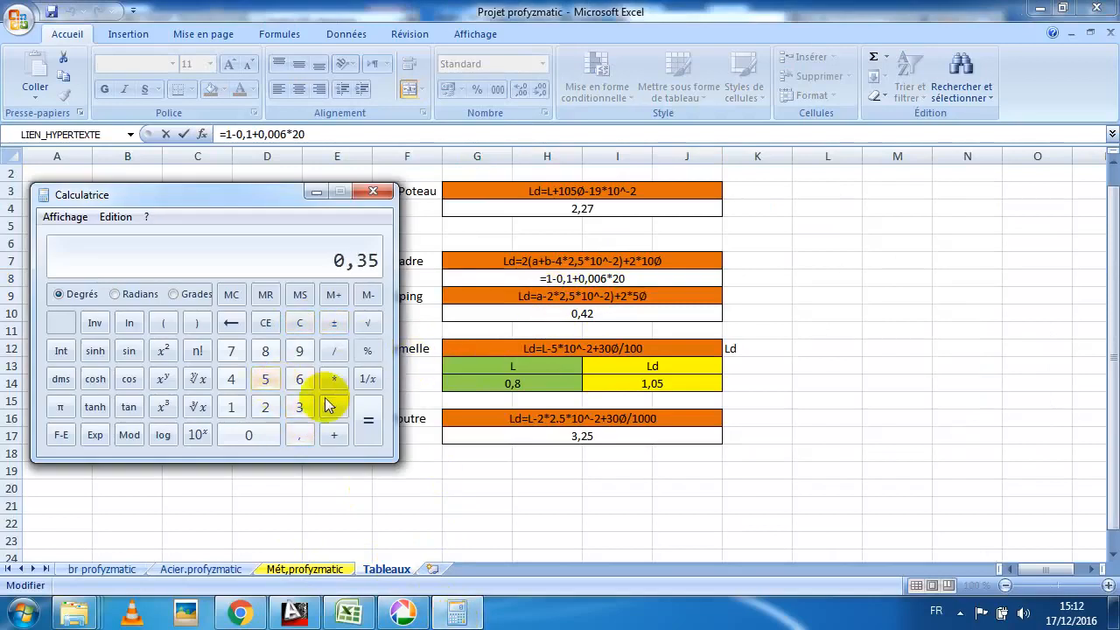
pyautogui.click(334, 435)
pyautogui.click(299, 435)
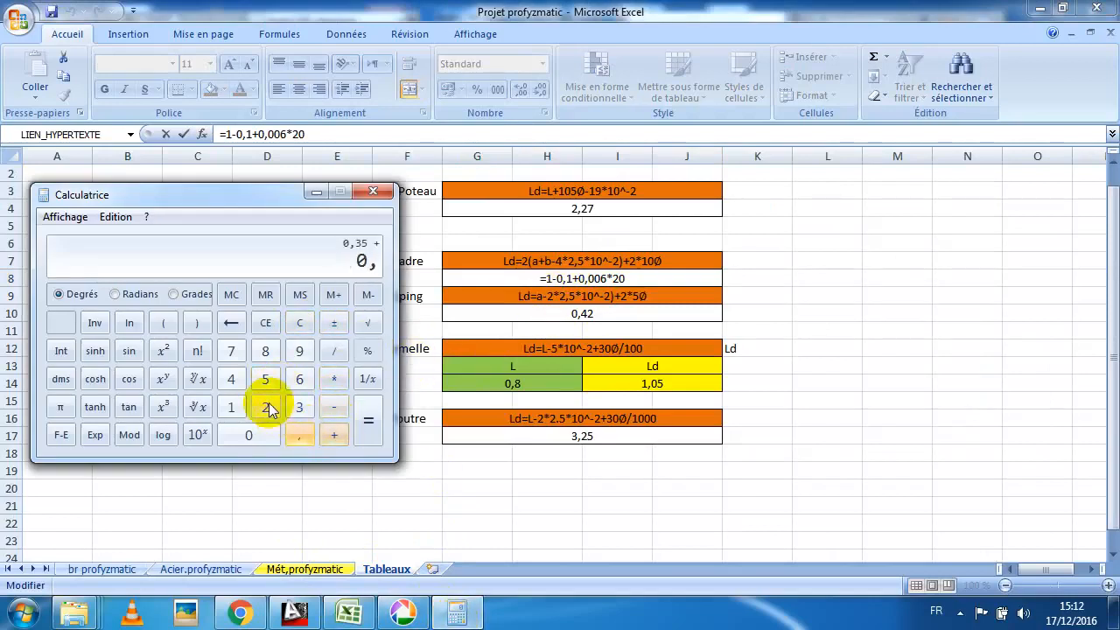
pyautogui.click(265, 407)
pyautogui.click(366, 420)
pyautogui.click(333, 379)
pyautogui.click(266, 407)
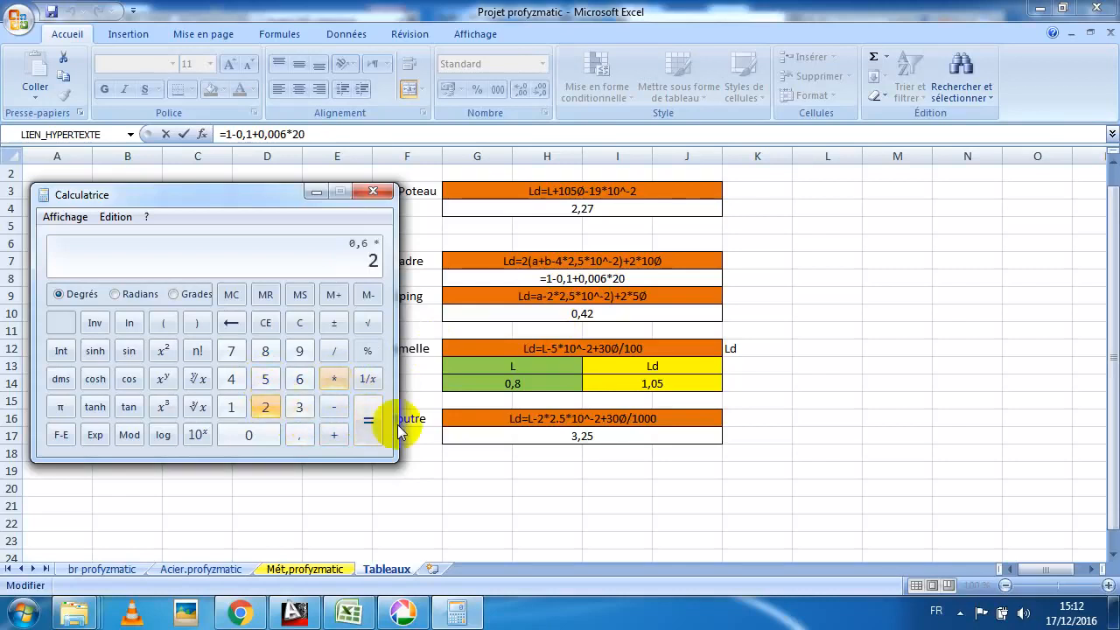
pyautogui.click(366, 424)
# Back in Excel, replace the leading 1 in the Cadre formula with 1,2
pyautogui.click(562, 278)
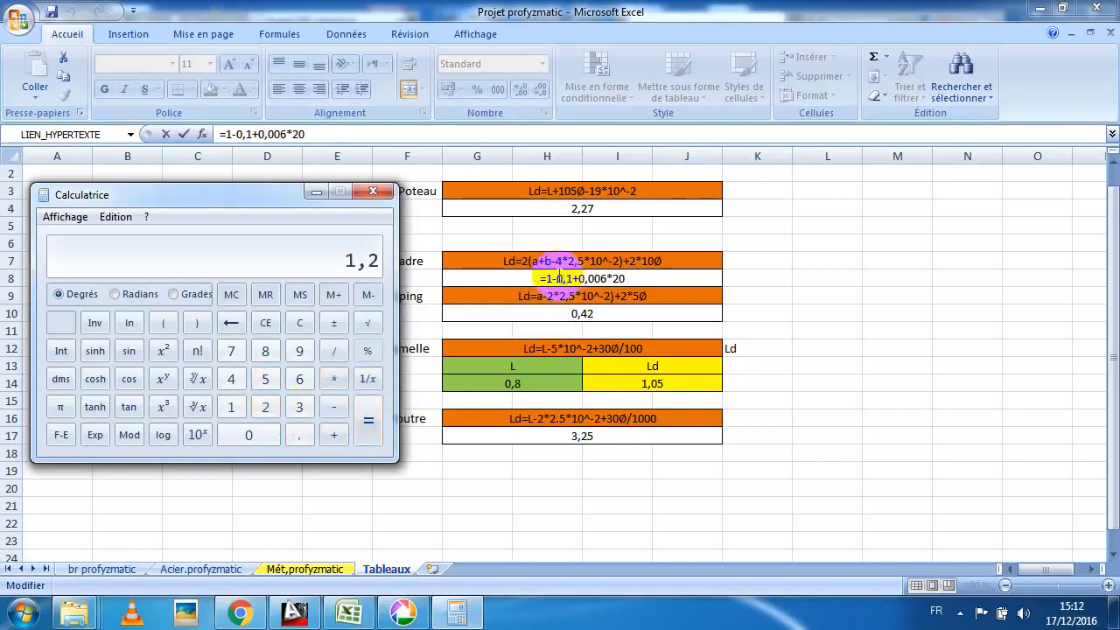
pyautogui.click(550, 278)
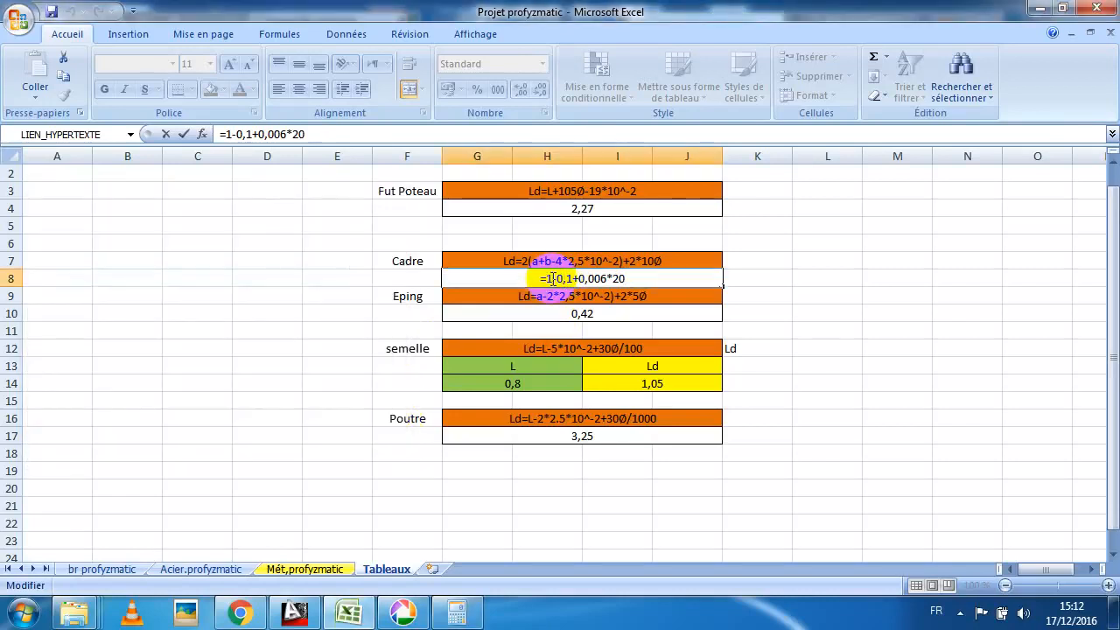
pyautogui.press('Return')
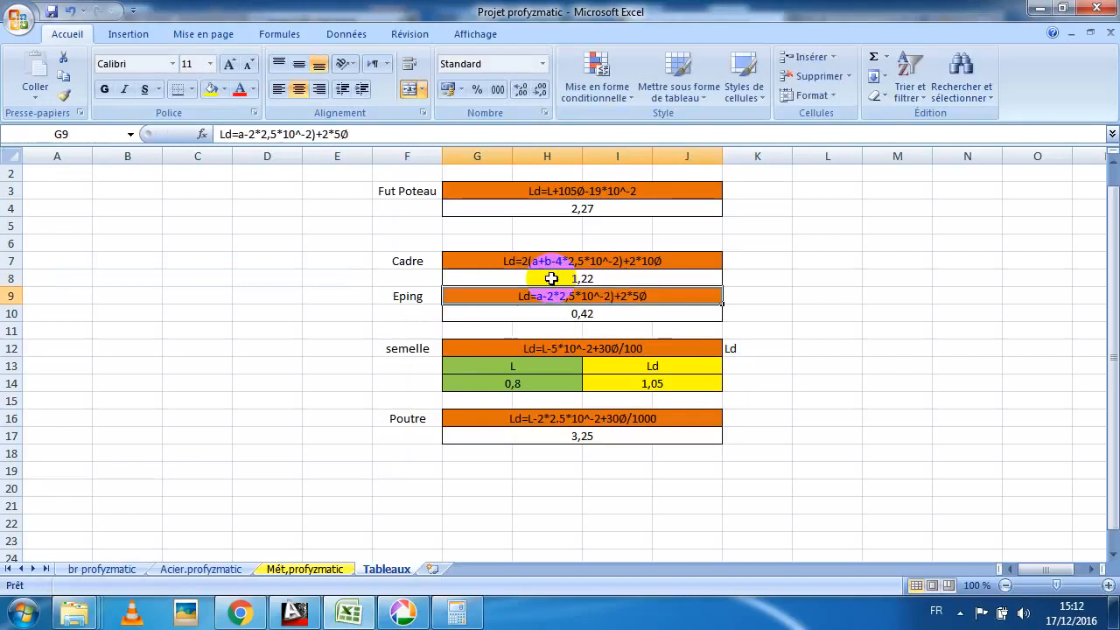
# Set the Cadre row's unit length in H80 of the Acier.profyzmatic sheet to 1,22
pyautogui.click(214, 569)
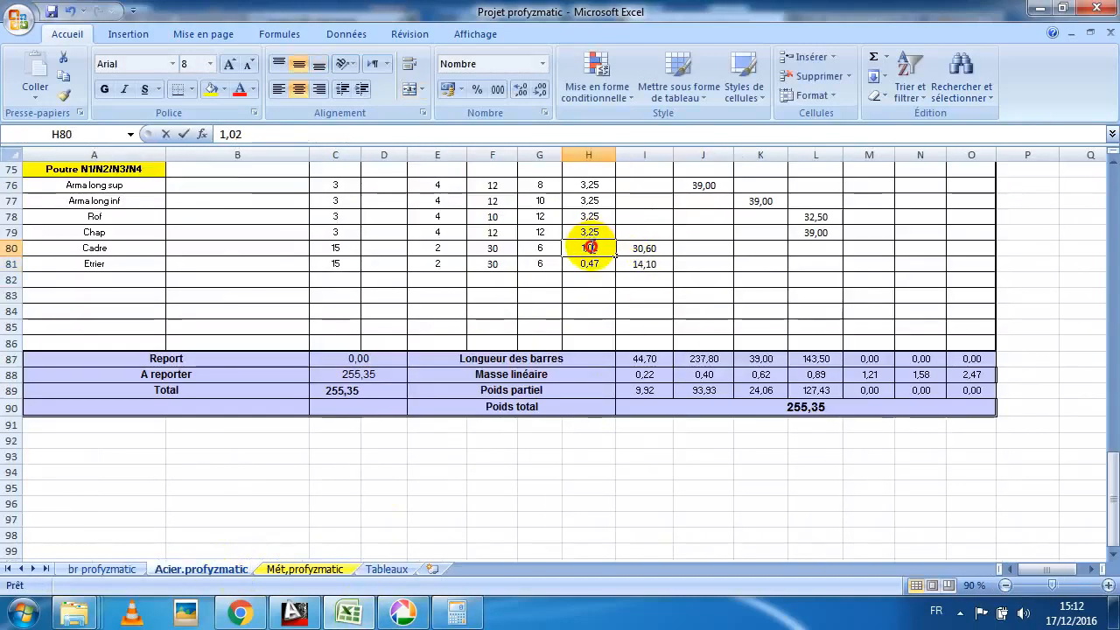
pyautogui.doubleClick(589, 248)
pyautogui.press('BackSpace')
pyautogui.write('2')
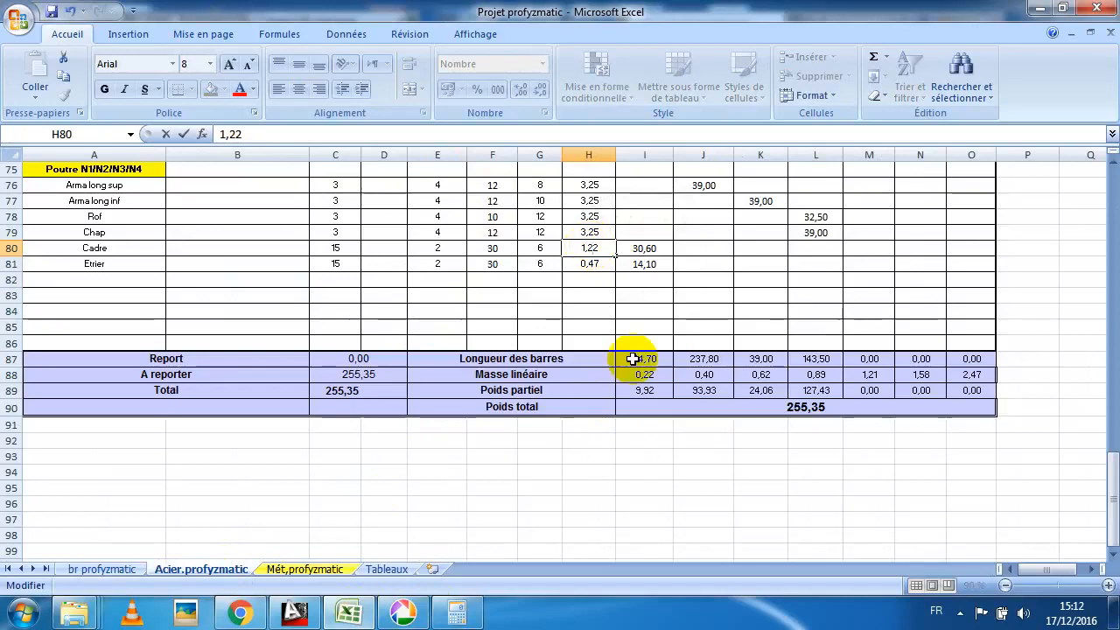
pyautogui.press('Return')
# Check the Eping formula on the Tableaux sheet and set the Etrier row's unit length in H81 of Acier.profyzmatic to 0,42
pyautogui.click(387, 569)
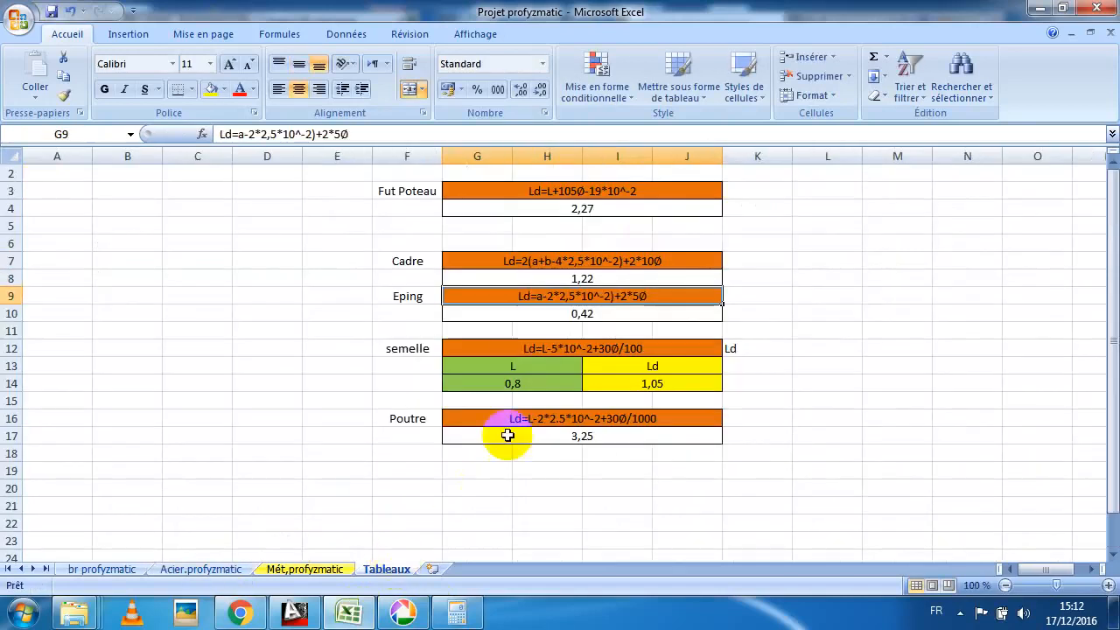
pyautogui.click(584, 313)
pyautogui.doubleClick(587, 313)
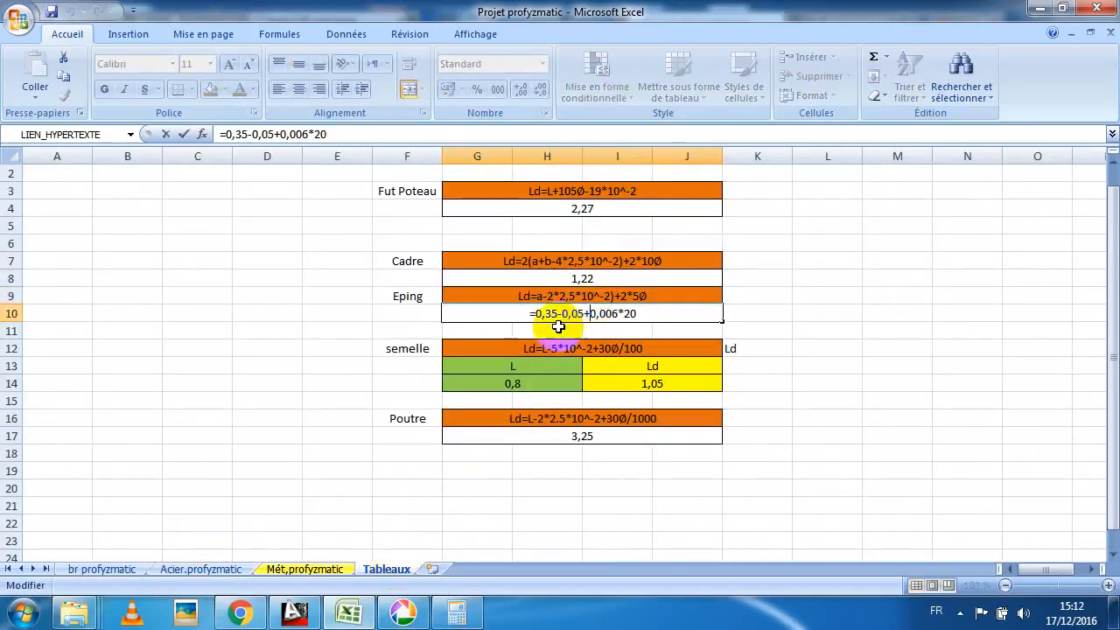
pyautogui.press('Escape')
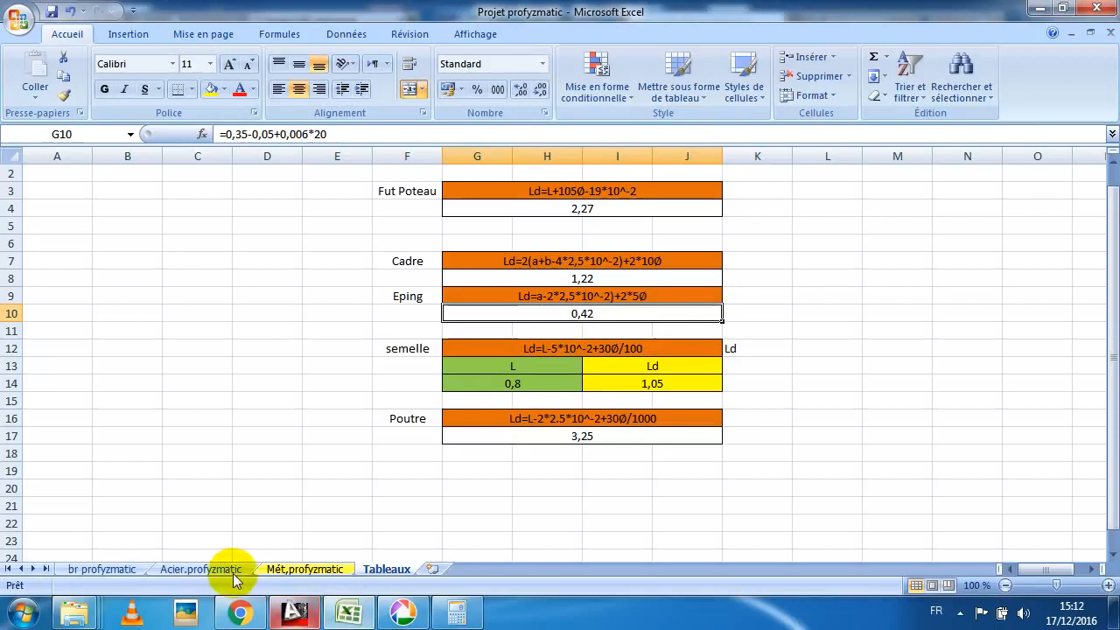
pyautogui.click(201, 569)
pyautogui.doubleClick(610, 265)
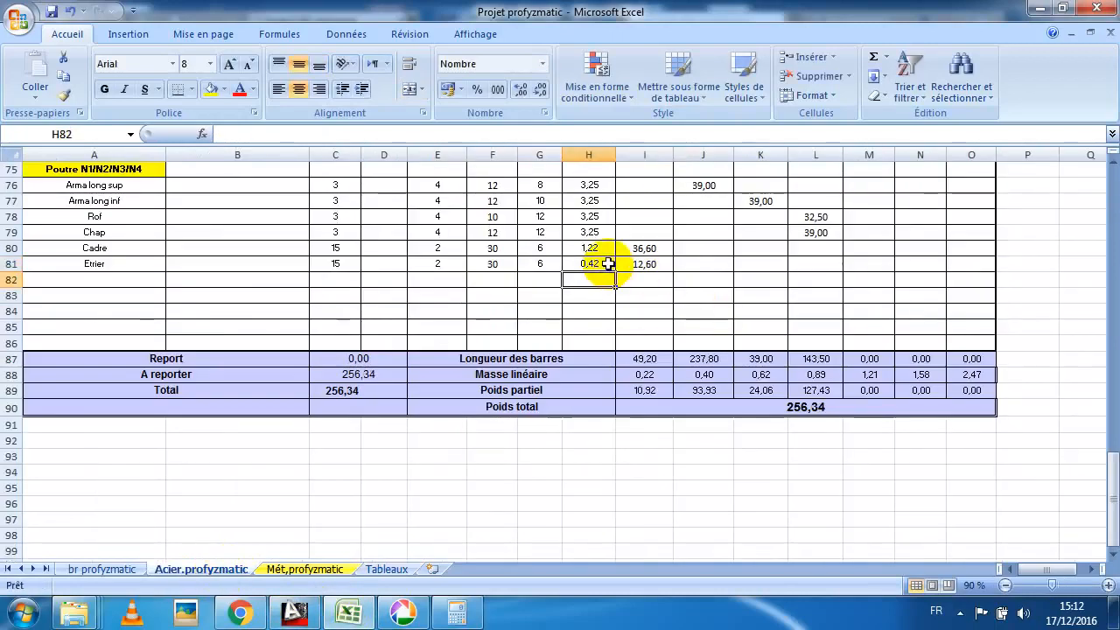
pyautogui.scroll(1, 608, 263)
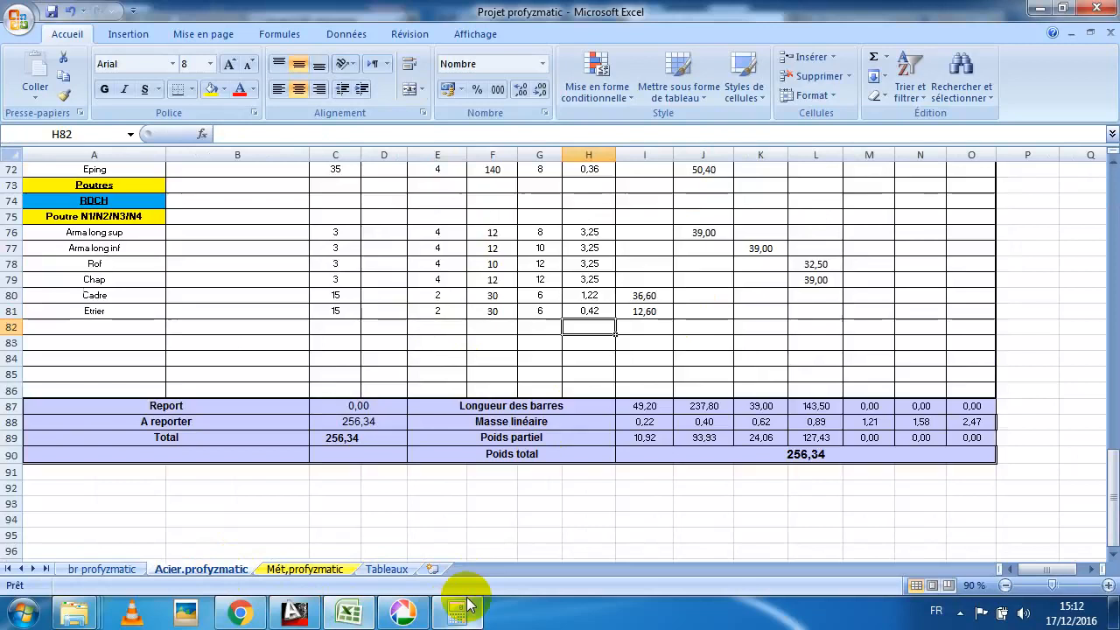
# Switch to AutoCAD and read the N1 entry in the Espacements column of the beam reinforcement table
pyautogui.click(298, 612)
pyautogui.scroll(-3, 560, 289)
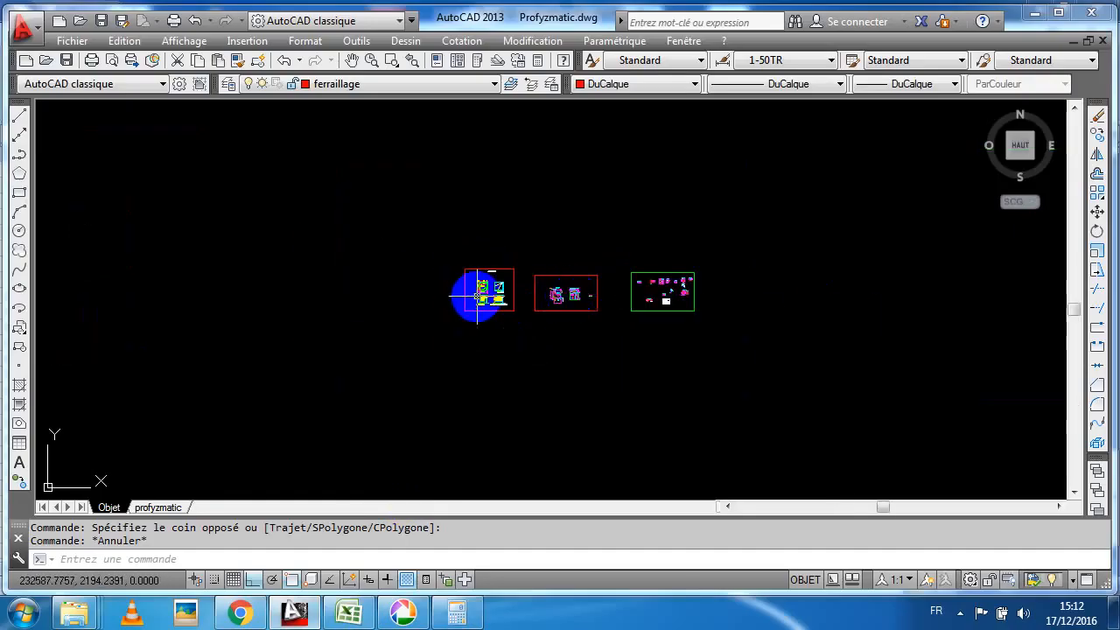
pyautogui.scroll(10, 575, 298)
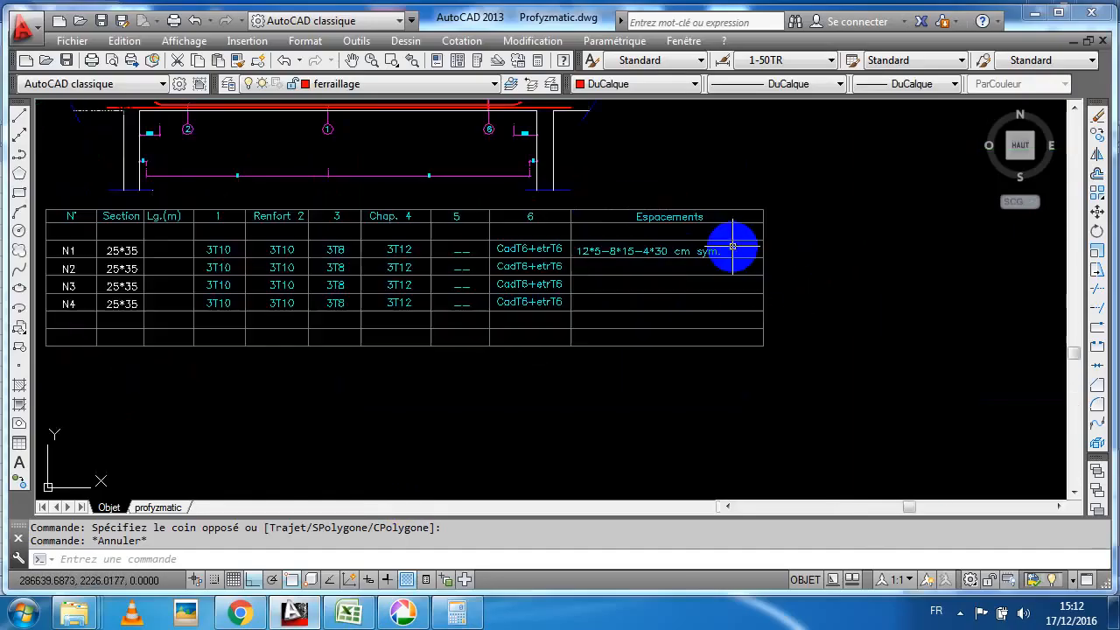
pyautogui.scroll(4, 675, 253)
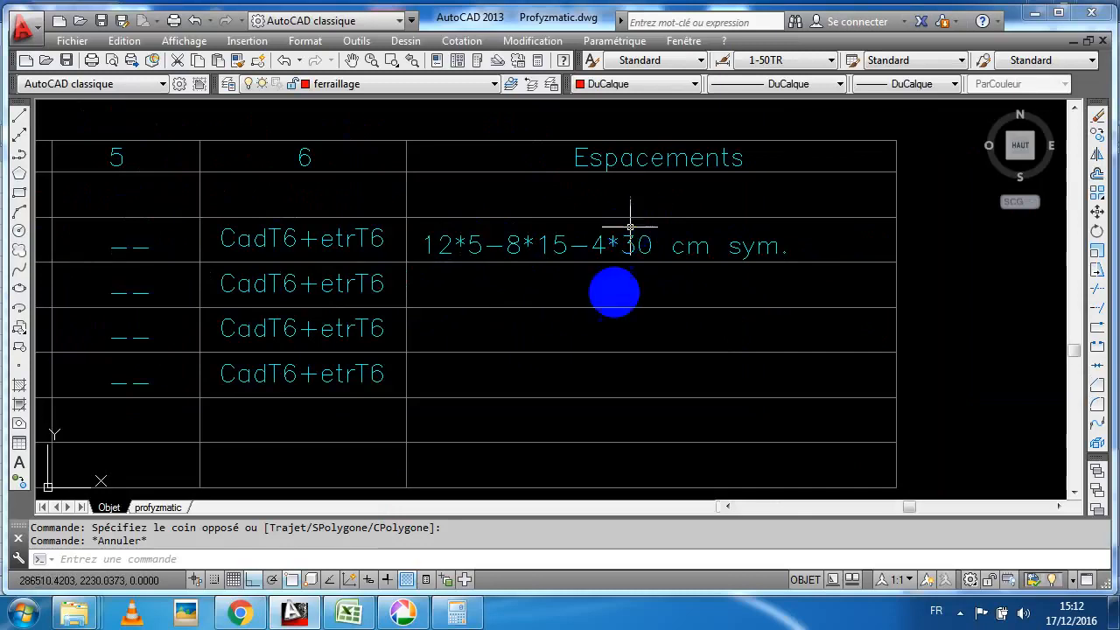
# Compute the symmetric stirrup count in the Calculator by adding 12, 8 and 4 and multiplying the sum by 2
pyautogui.click(455, 613)
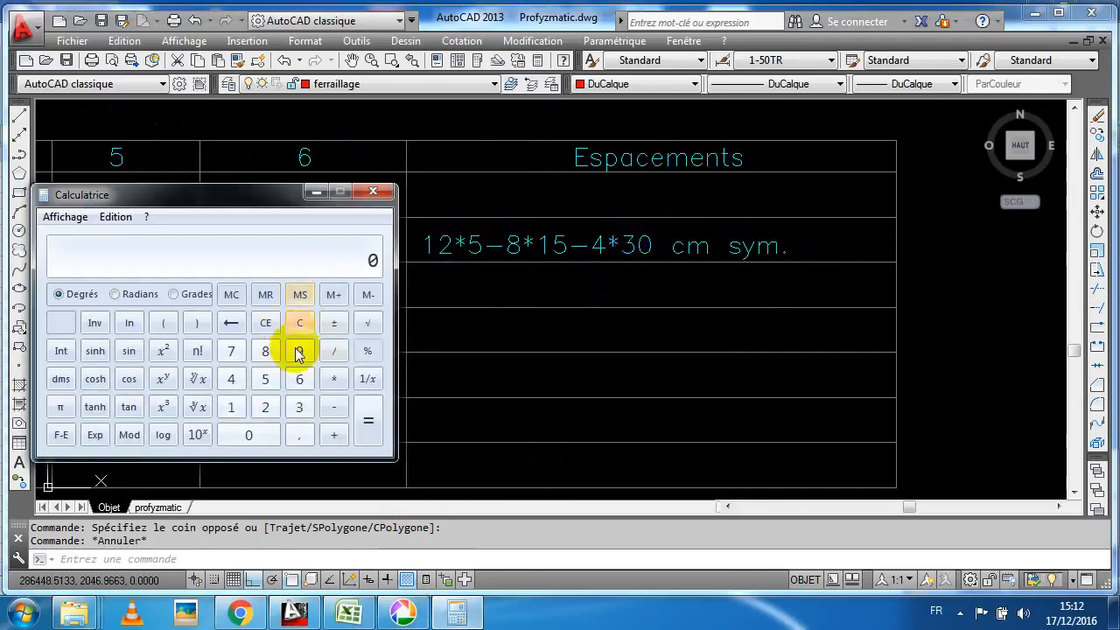
pyautogui.click(339, 436)
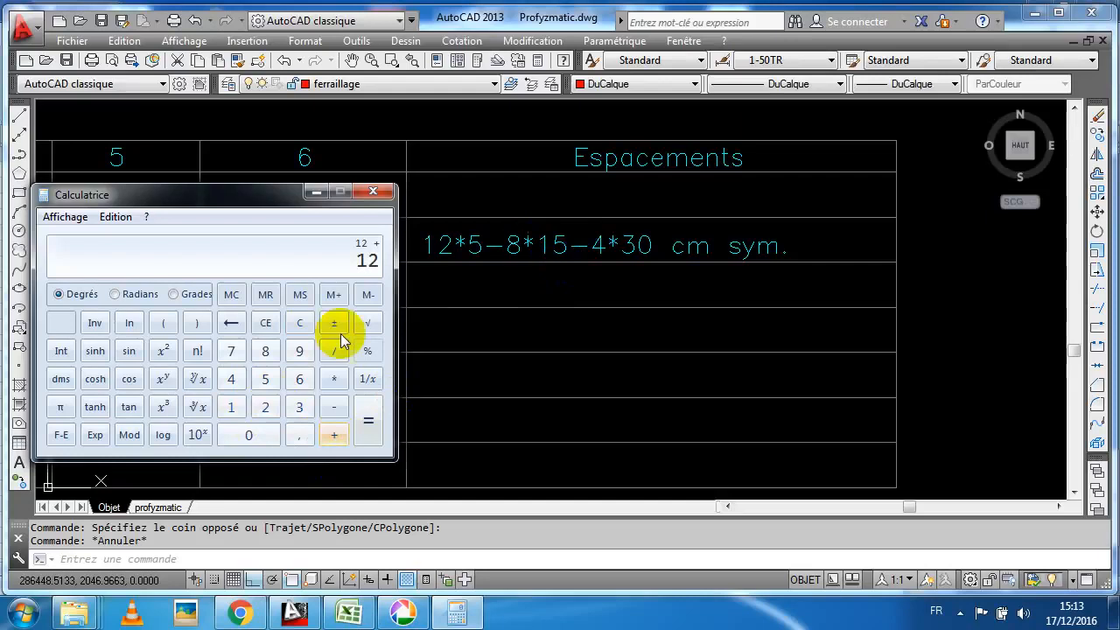
pyautogui.click(267, 351)
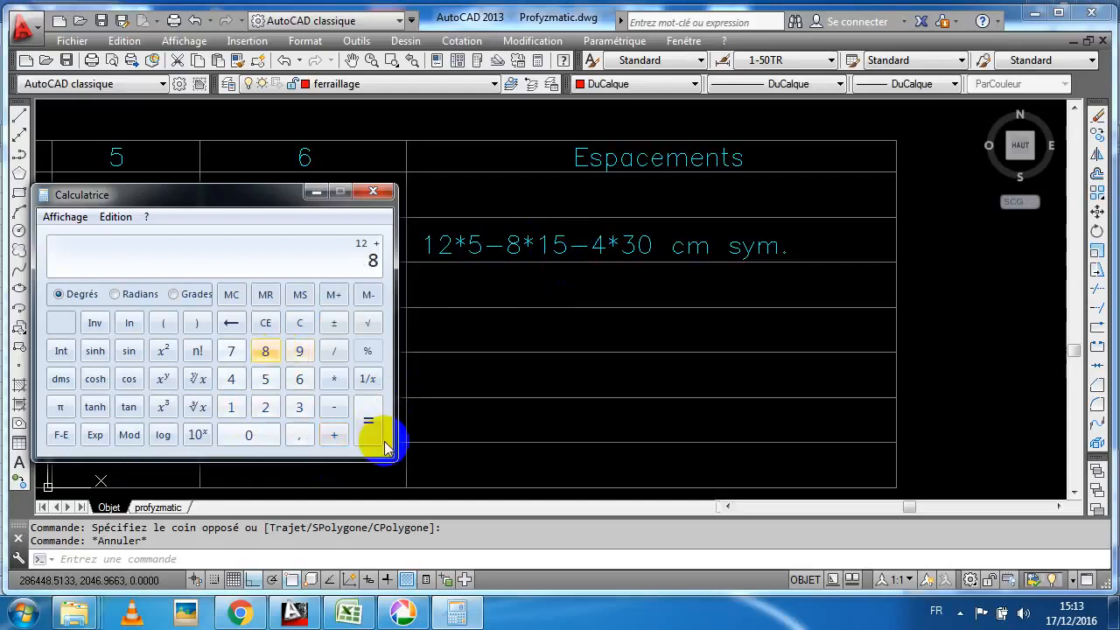
pyautogui.click(334, 435)
pyautogui.click(231, 379)
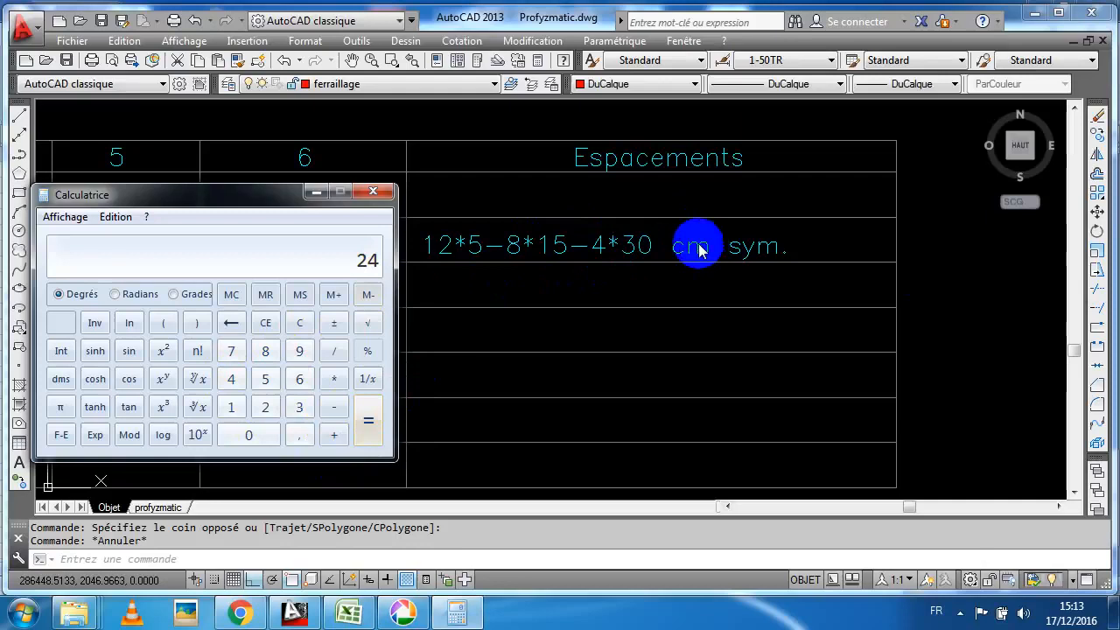
pyautogui.click(330, 380)
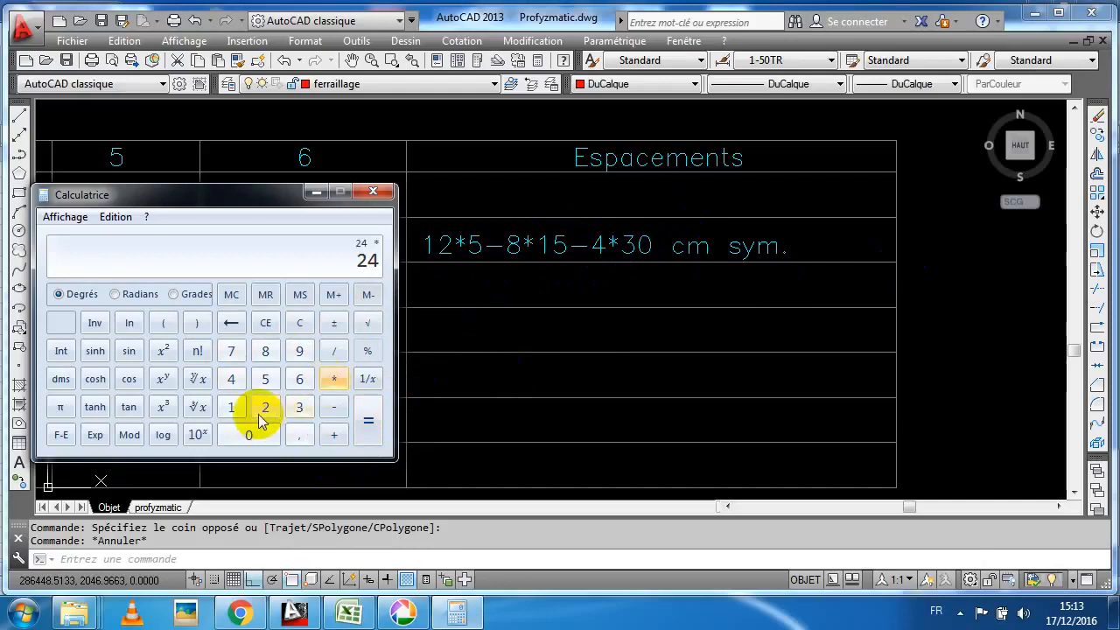
pyautogui.click(262, 409)
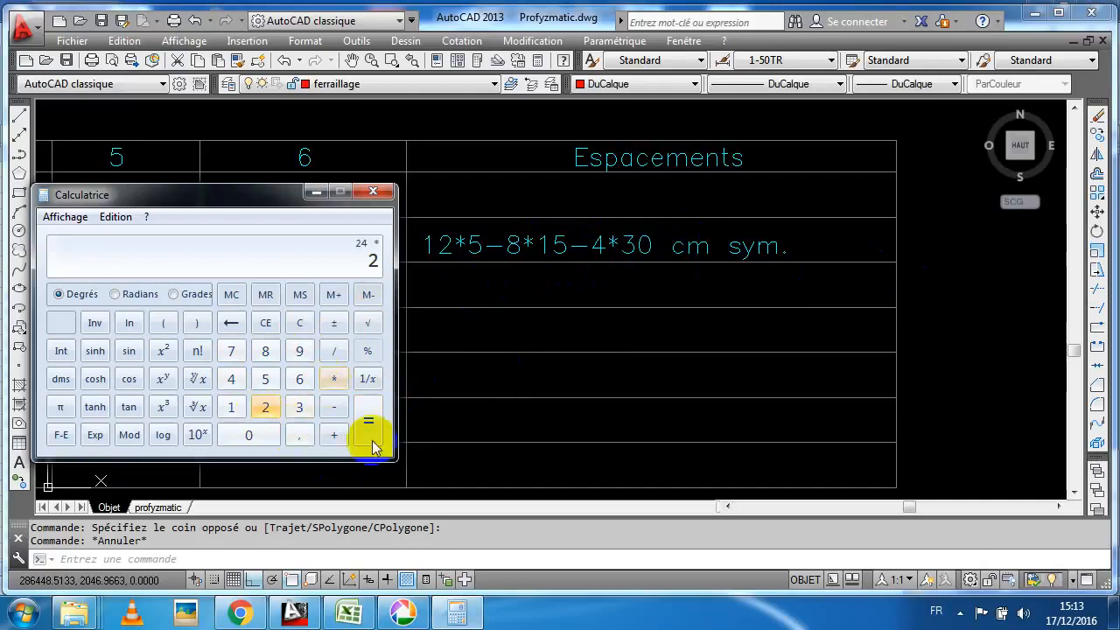
# Switch to Excel, set the Cadre and Etrier quantities in C80 and C81 to 48, and fill the 4 from E79 down to E81
pyautogui.click(352, 612)
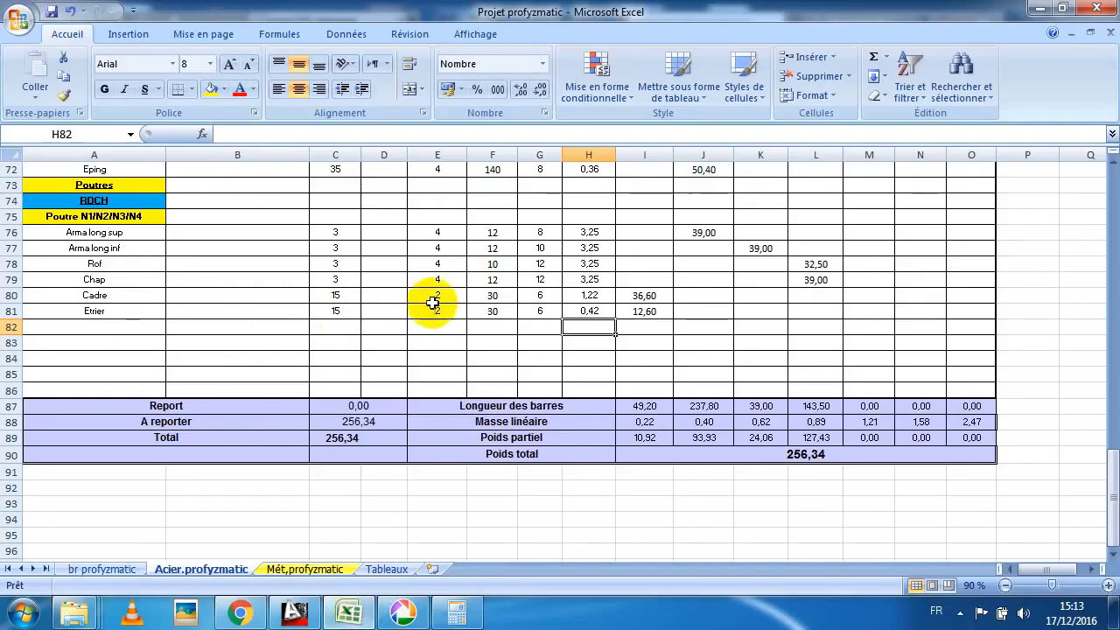
pyautogui.click(348, 296)
pyautogui.write('48')
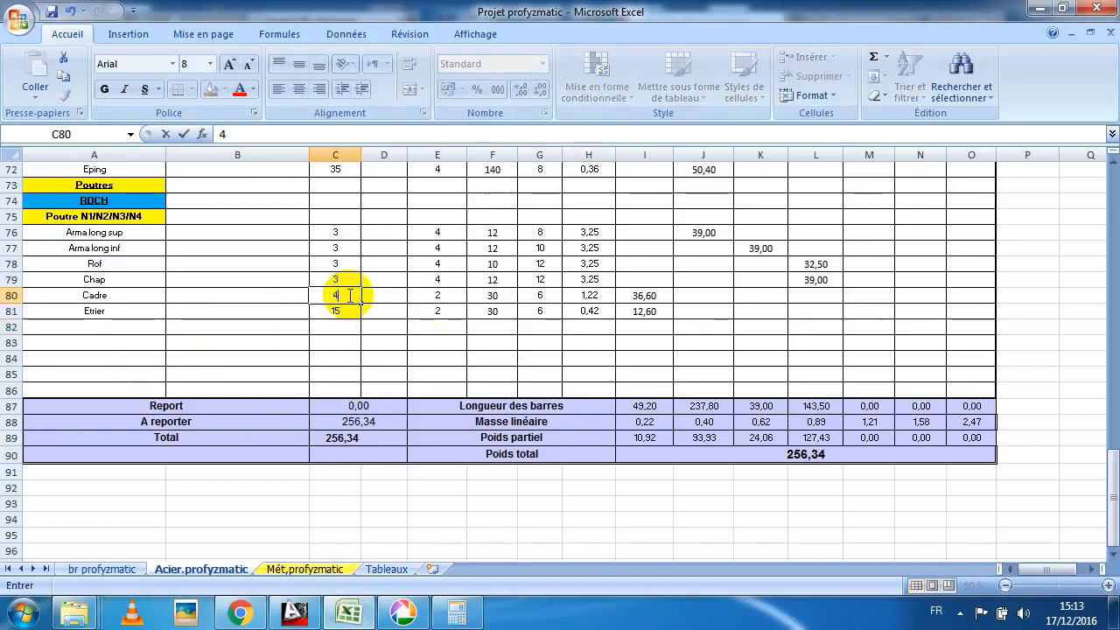
pyautogui.click(338, 324)
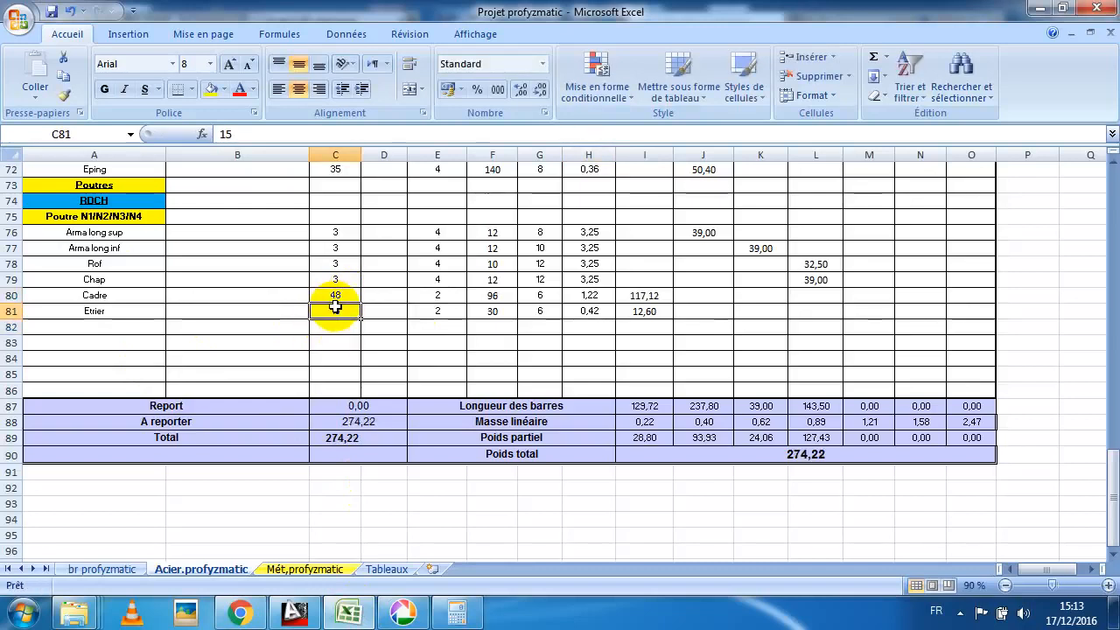
pyautogui.write('48')
pyautogui.press('Return')
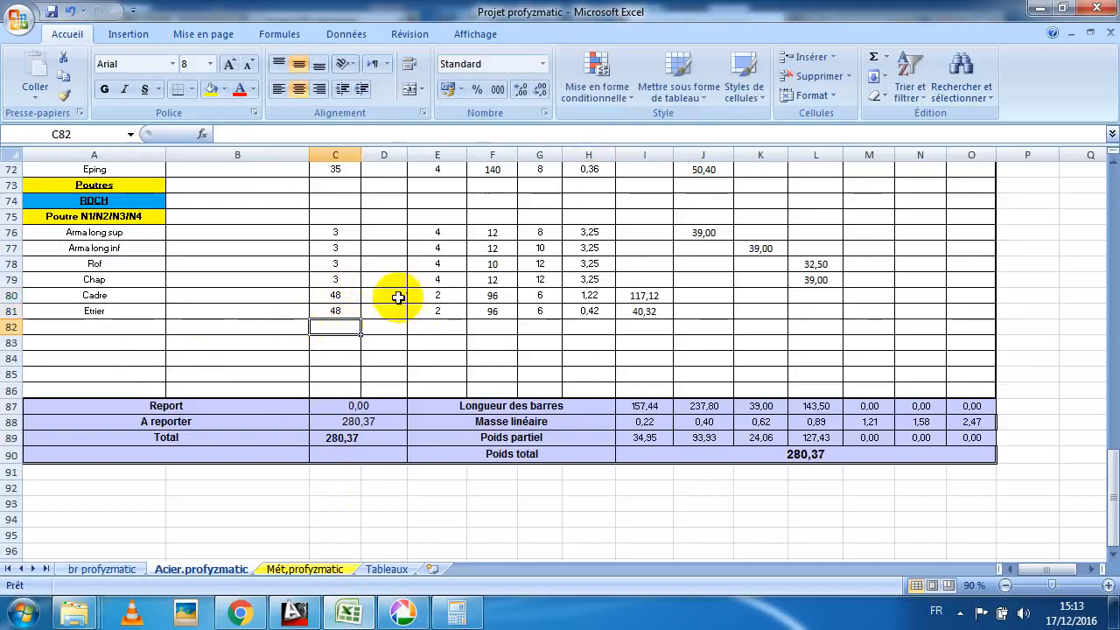
pyautogui.click(436, 296)
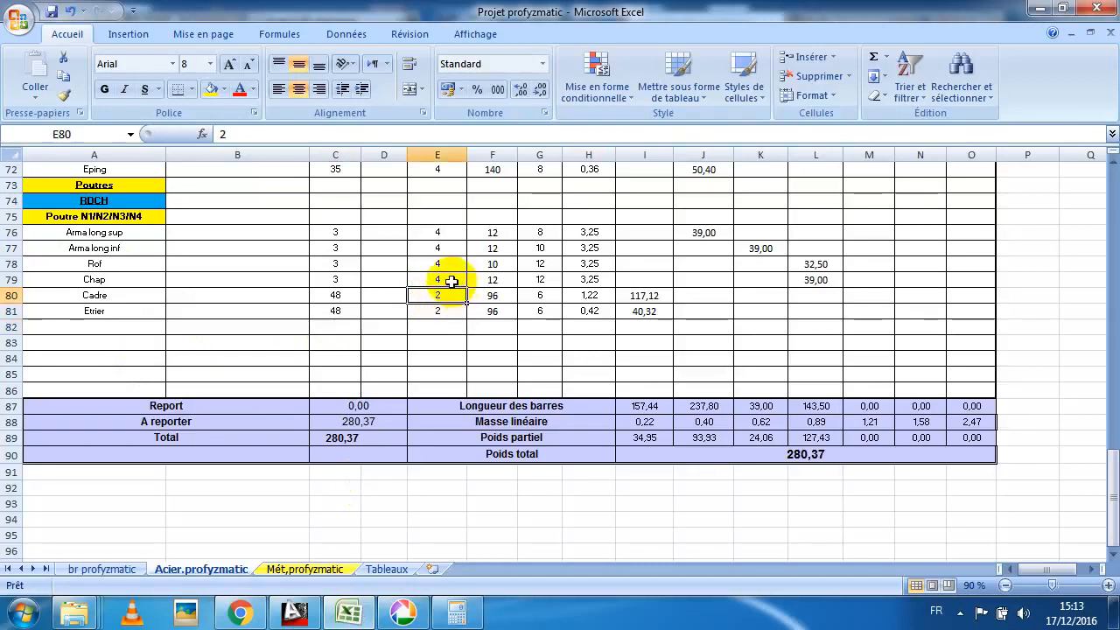
pyautogui.moveTo(468, 288); pyautogui.dragTo(464, 317)
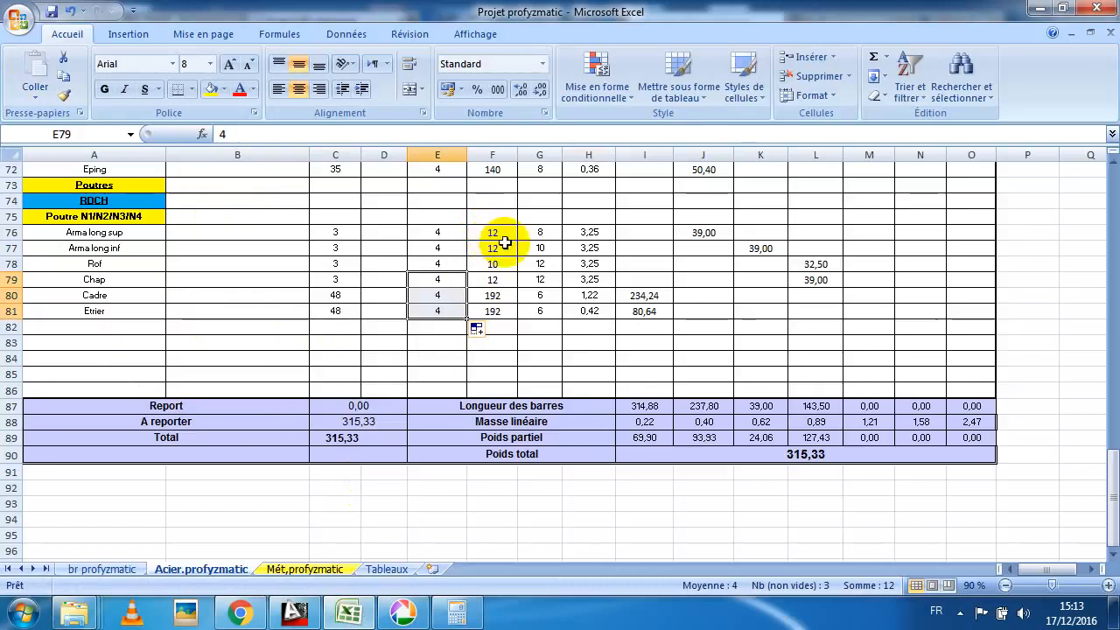
# Review the bar diameters in column G for the N1 to N4 rows and compare them with AutoCAD's beam reinforcement table
pyautogui.click(550, 233)
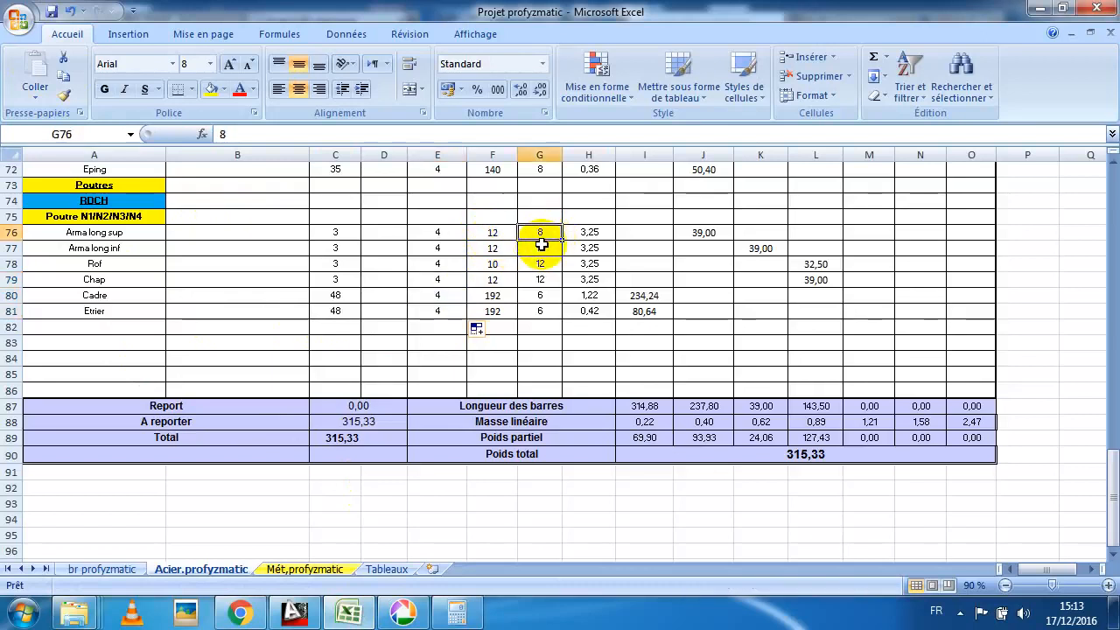
pyautogui.click(541, 263)
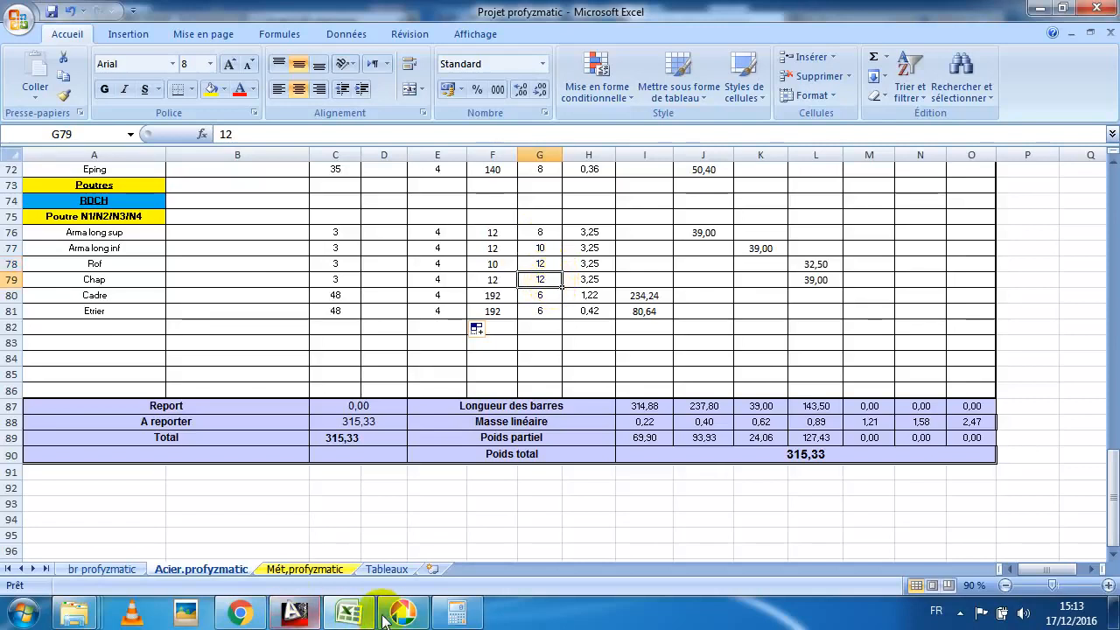
pyautogui.click(348, 612)
pyautogui.click(348, 614)
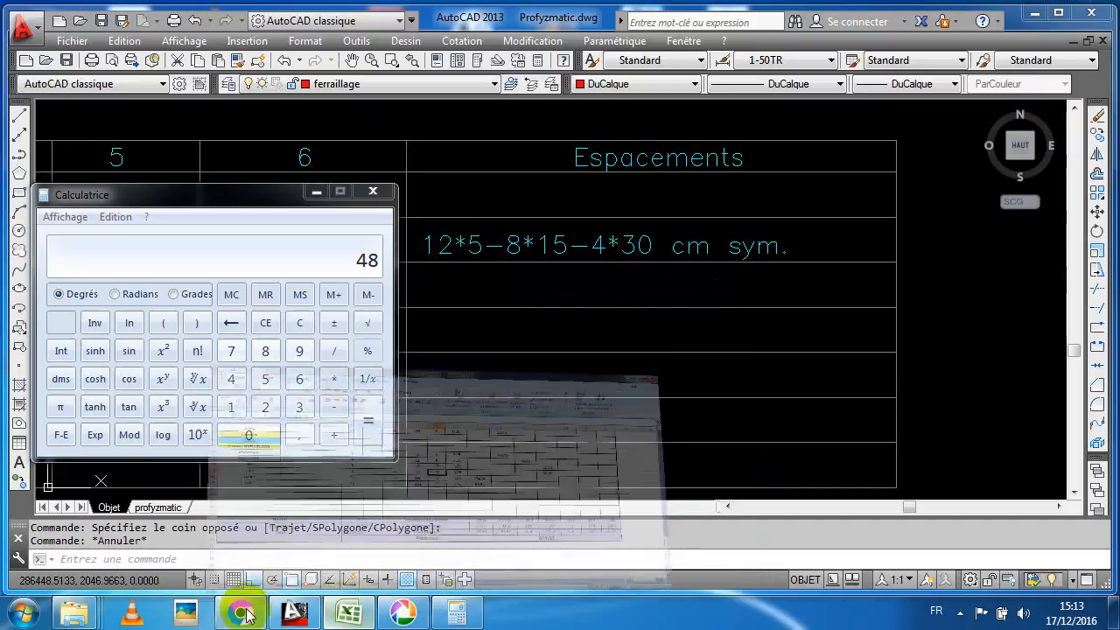
pyautogui.click(294, 612)
pyautogui.scroll(-7, 286, 327)
pyautogui.scroll(8, 213, 242)
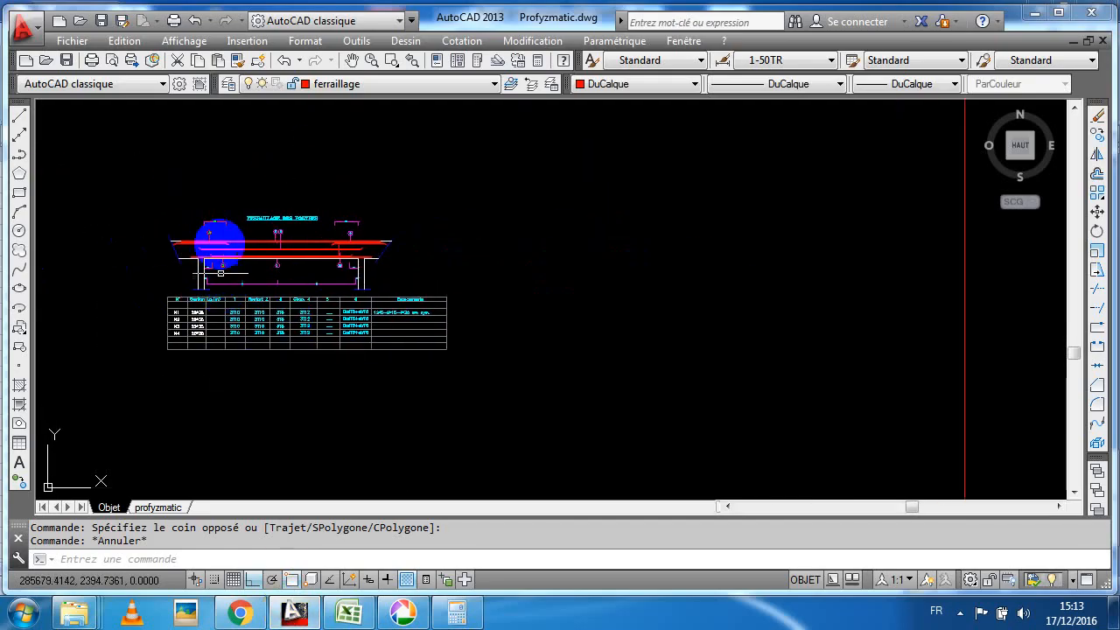
pyautogui.scroll(-6, 213, 234)
pyautogui.scroll(4, 224, 360)
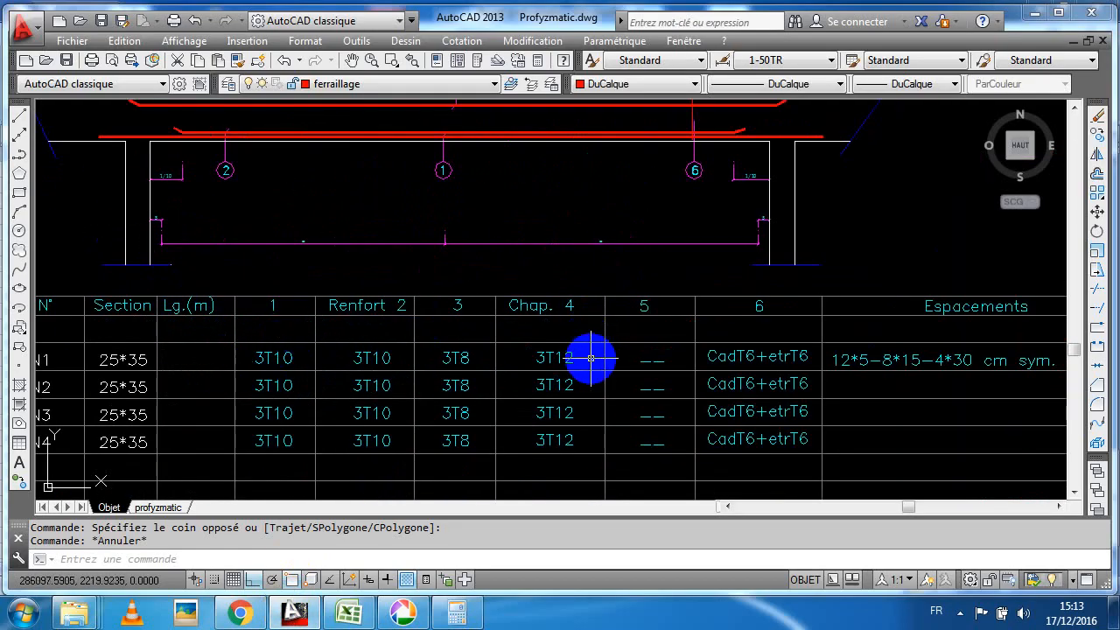
# Switch to Excel and fill the formula =C77*E77 from F77 down to F79, replacing the fixed value in the Rof row
pyautogui.click(348, 615)
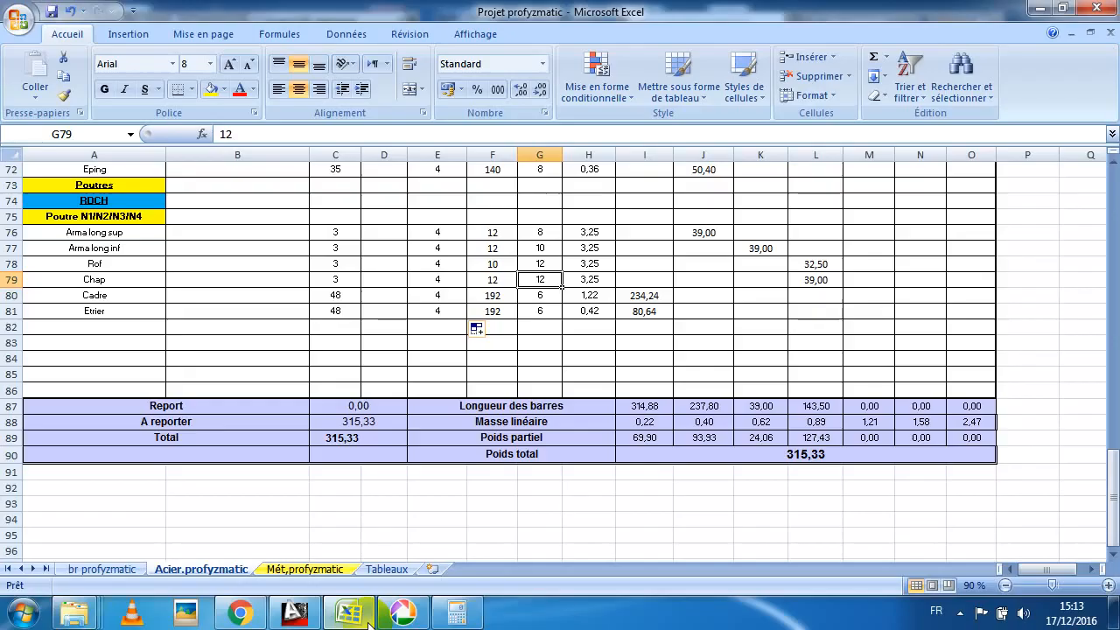
pyautogui.click(122, 277)
pyautogui.click(121, 264)
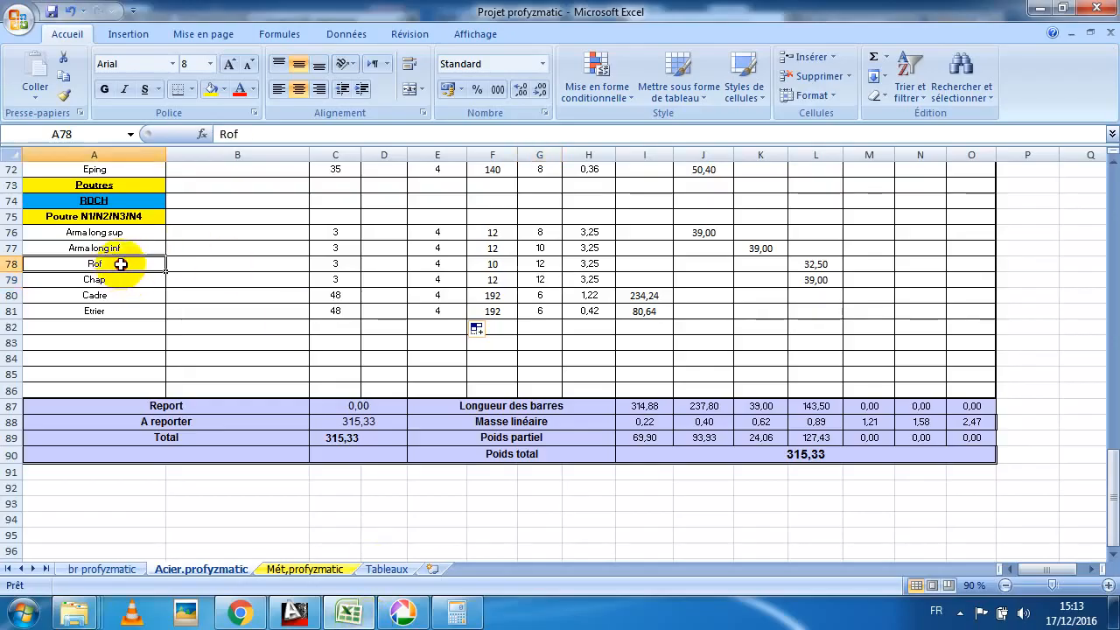
pyautogui.click(542, 264)
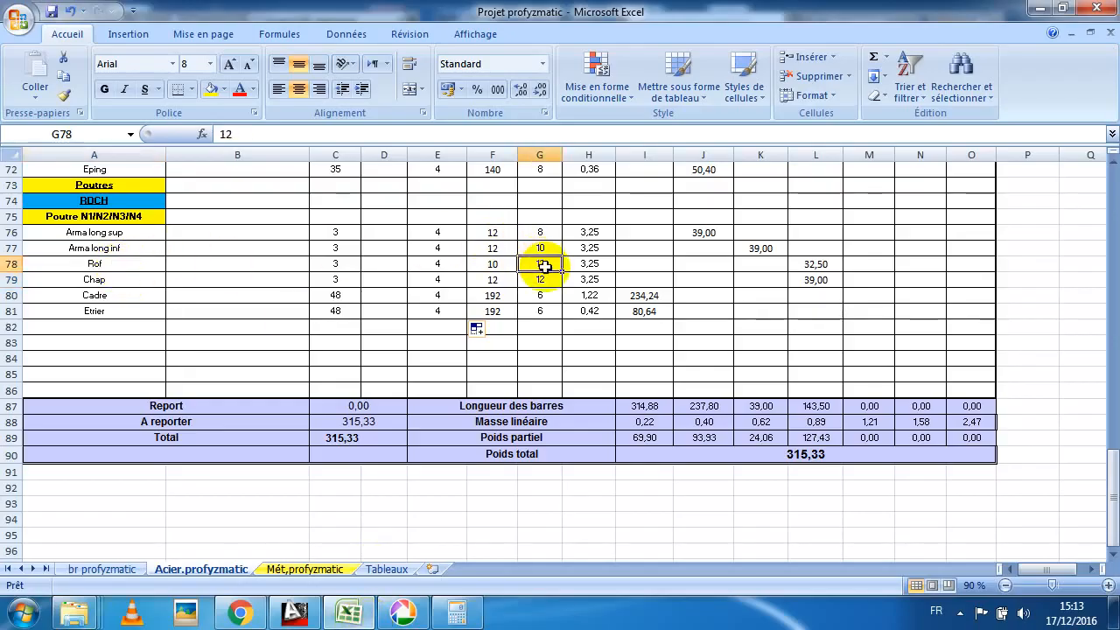
pyautogui.doubleClick(492, 264)
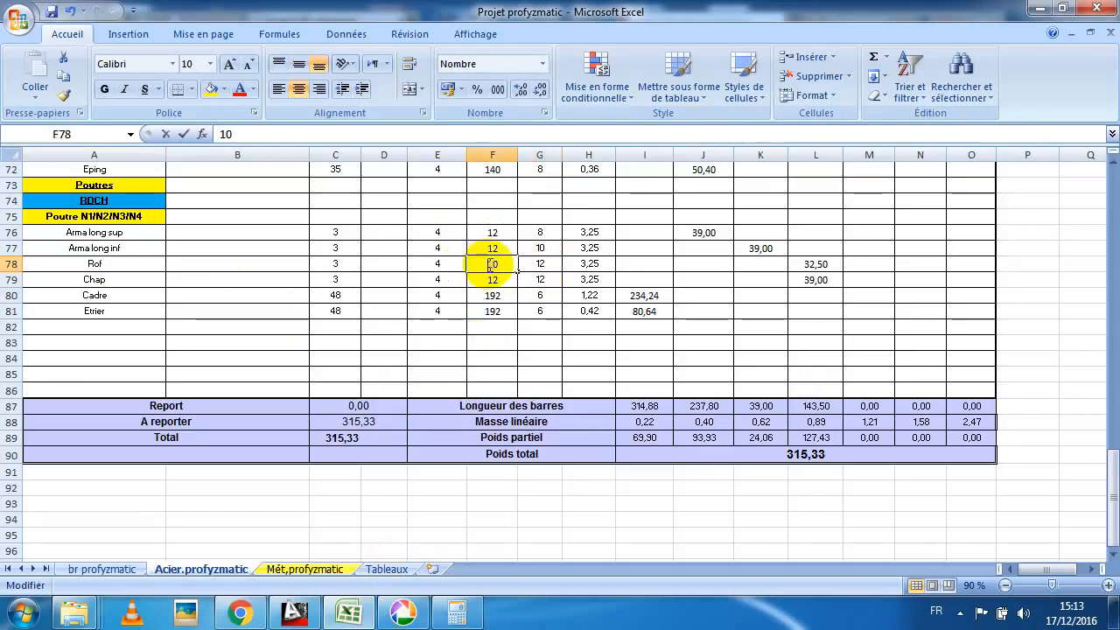
pyautogui.click(510, 250)
pyautogui.doubleClick(512, 251)
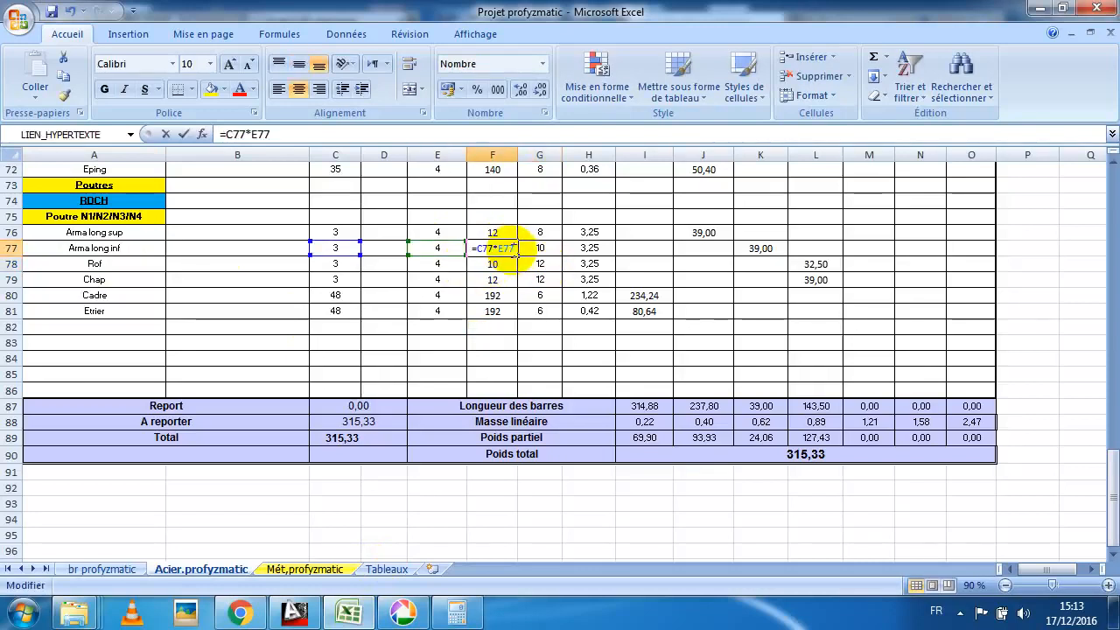
pyautogui.press('Escape')
pyautogui.moveTo(518, 255); pyautogui.dragTo(517, 281)
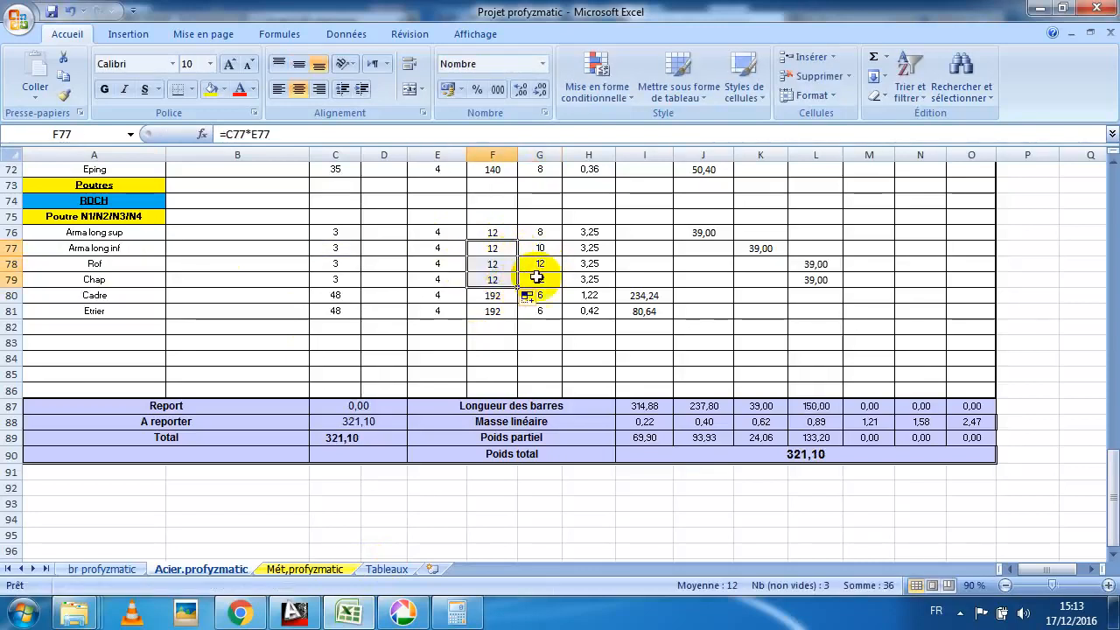
# Set the Rof bar diameter in G78 to 10
pyautogui.click(542, 266)
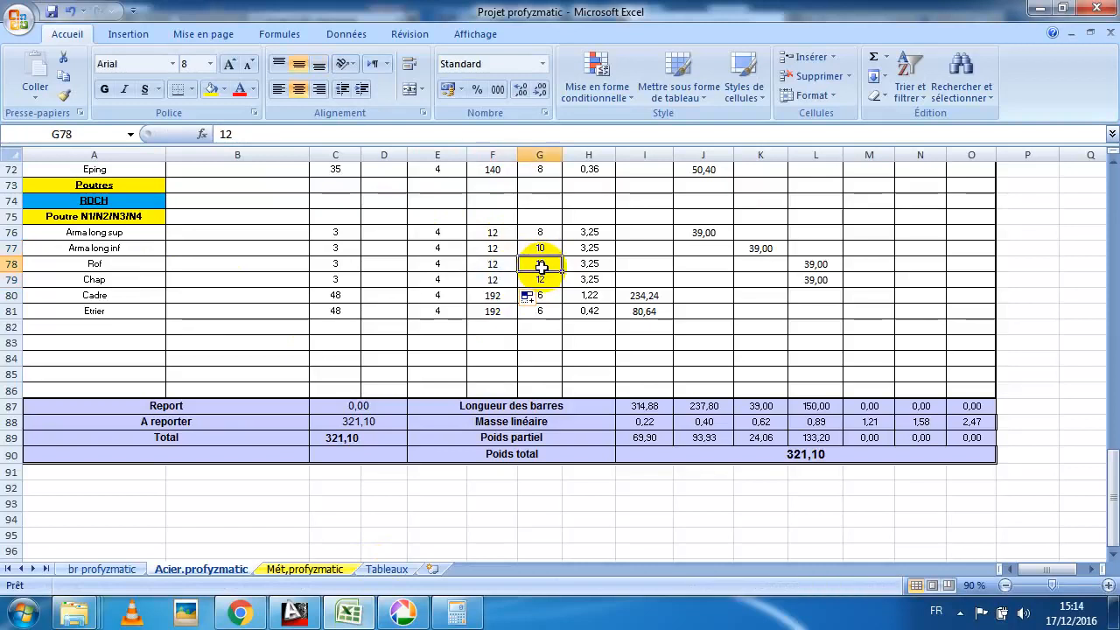
pyautogui.write('1')
pyautogui.press('Return')
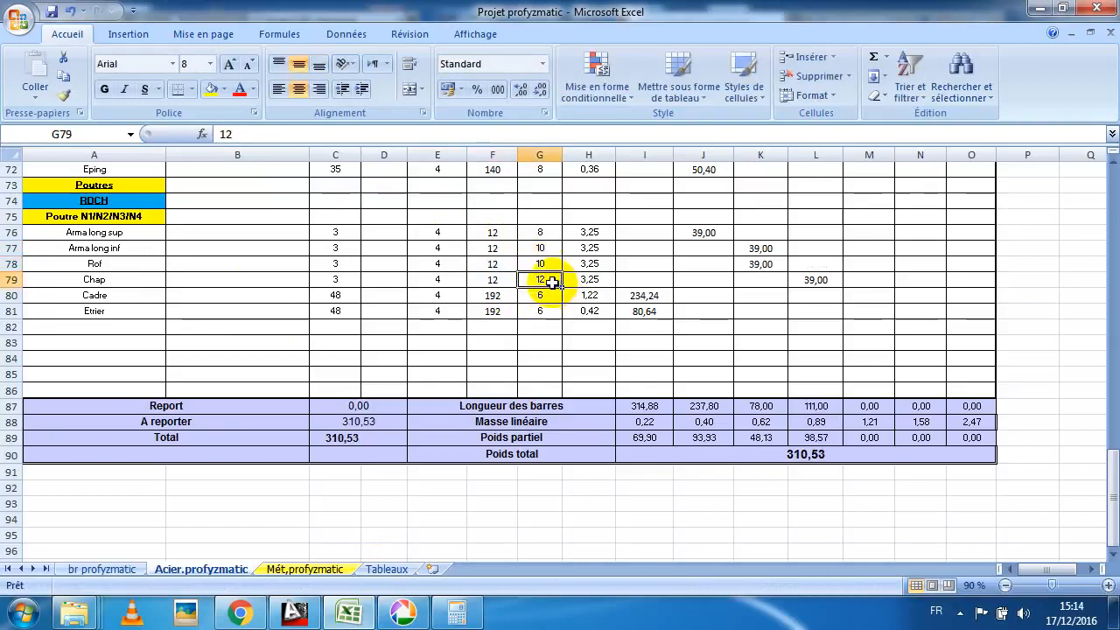
# Check the Cadre and Etrier diameters in column G against AutoCAD's beam reinforcement table and return to Excel
pyautogui.click(552, 295)
pyautogui.click(543, 311)
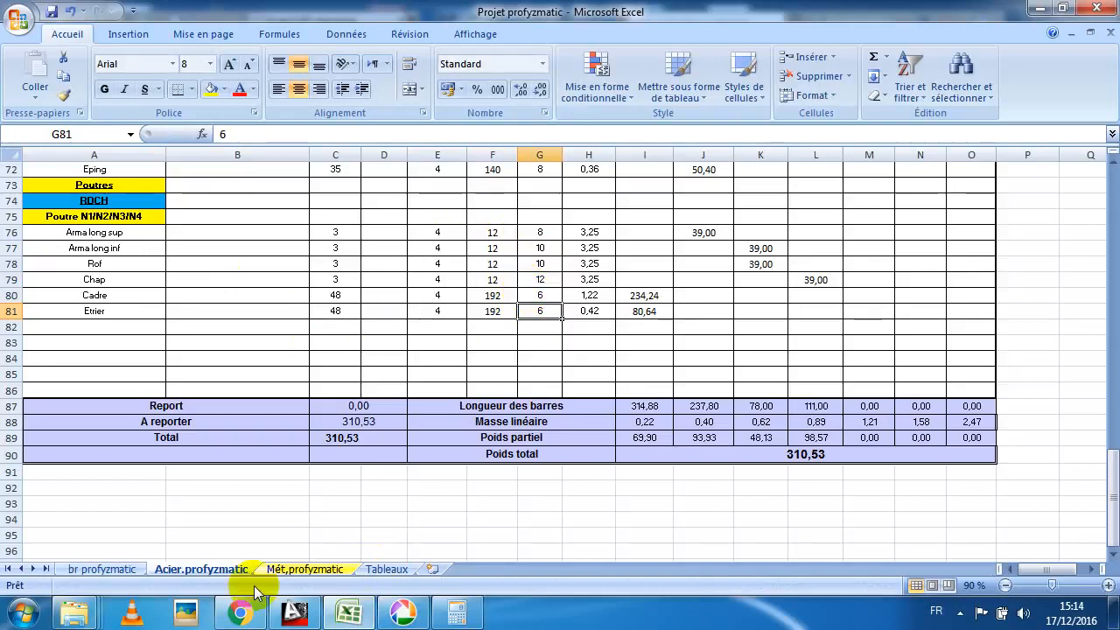
pyautogui.click(299, 605)
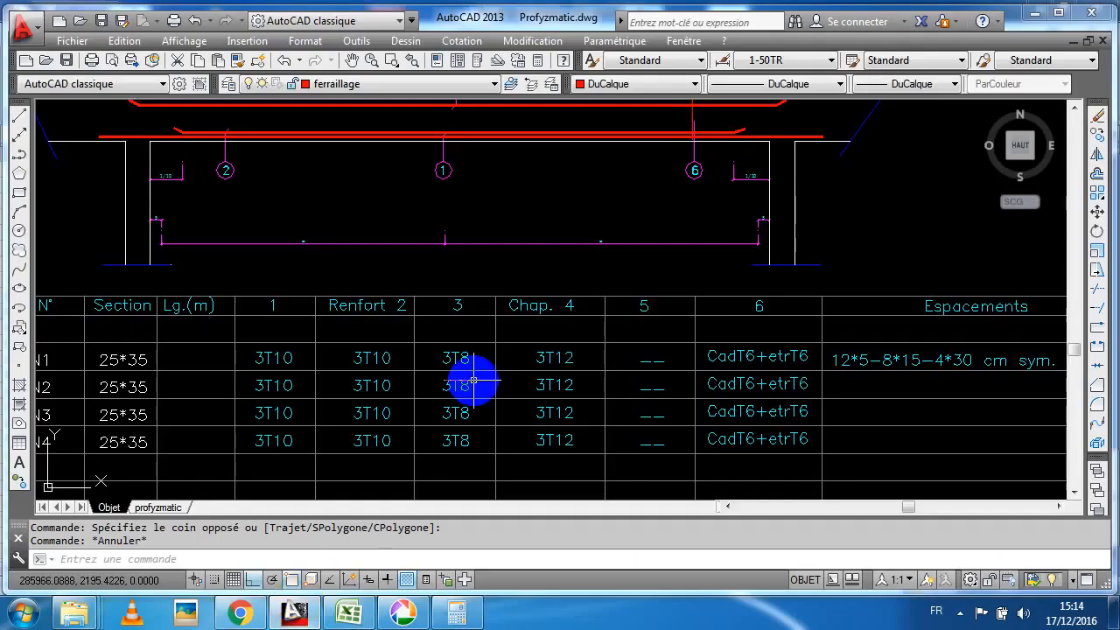
pyautogui.click(348, 612)
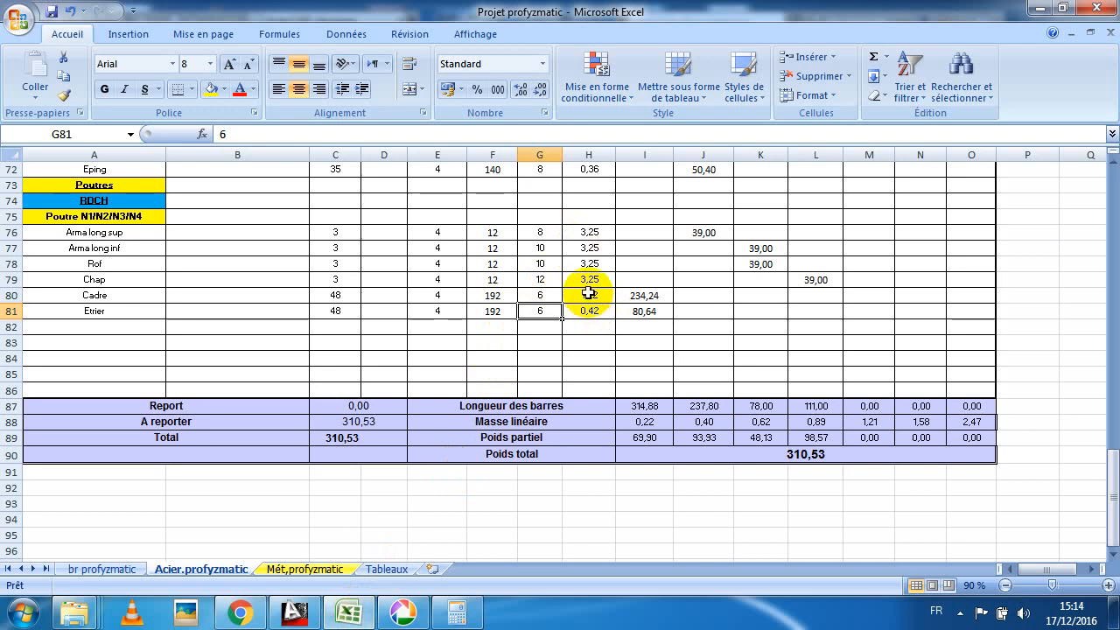
pyautogui.click(348, 620)
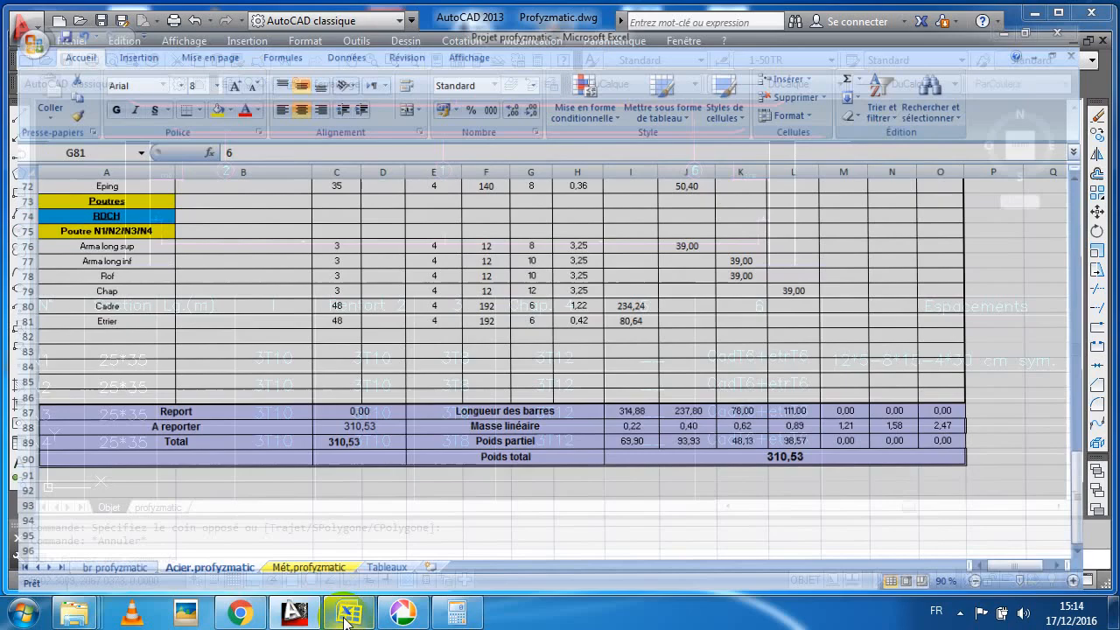
pyautogui.click(348, 612)
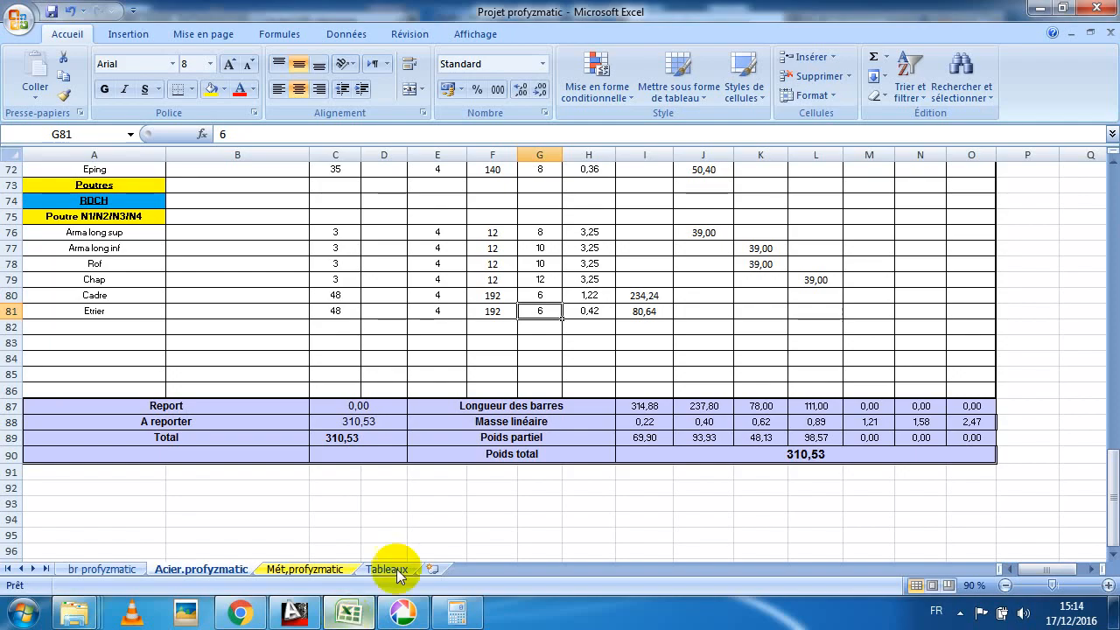
# Open the Tableaux sheet and inspect the formula behind the Poutre length in G17
pyautogui.click(352, 570)
pyautogui.click(404, 570)
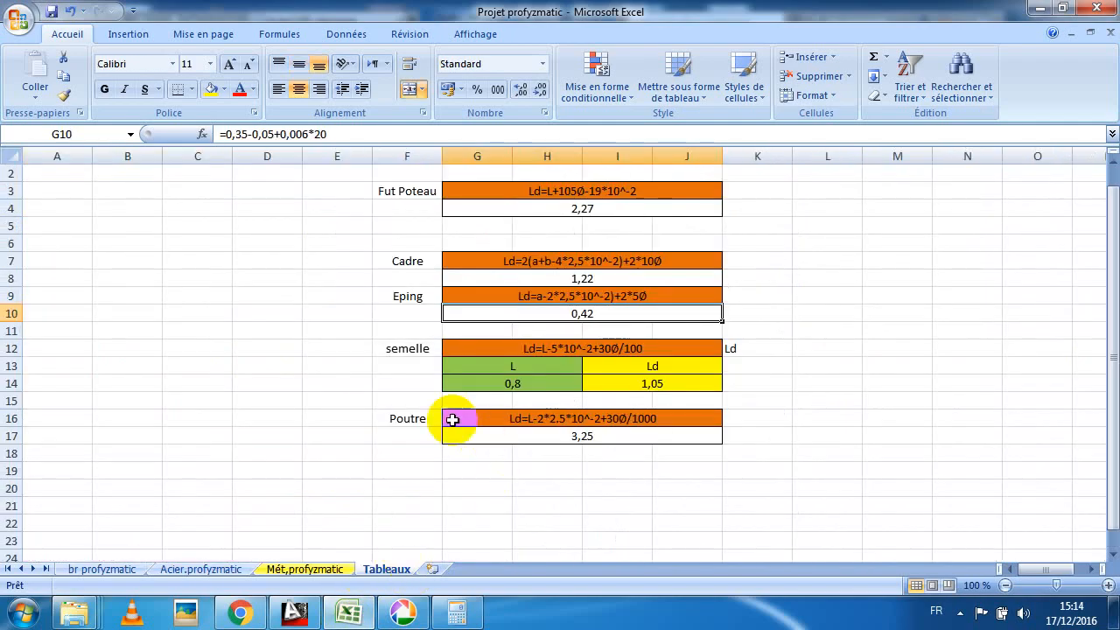
pyautogui.click(538, 441)
pyautogui.doubleClick(511, 439)
pyautogui.press('Escape')
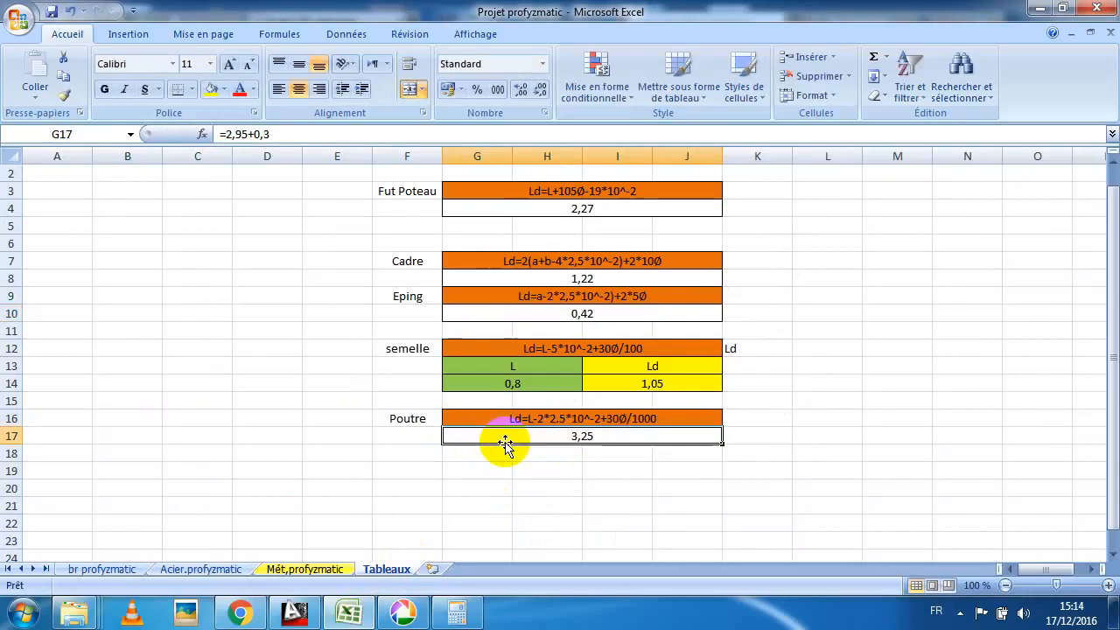
# Switch to AutoCAD and examine the 1/10 offset dimension between the support face and the end of reinforcement bar 2
pyautogui.moveTo(359, 616)
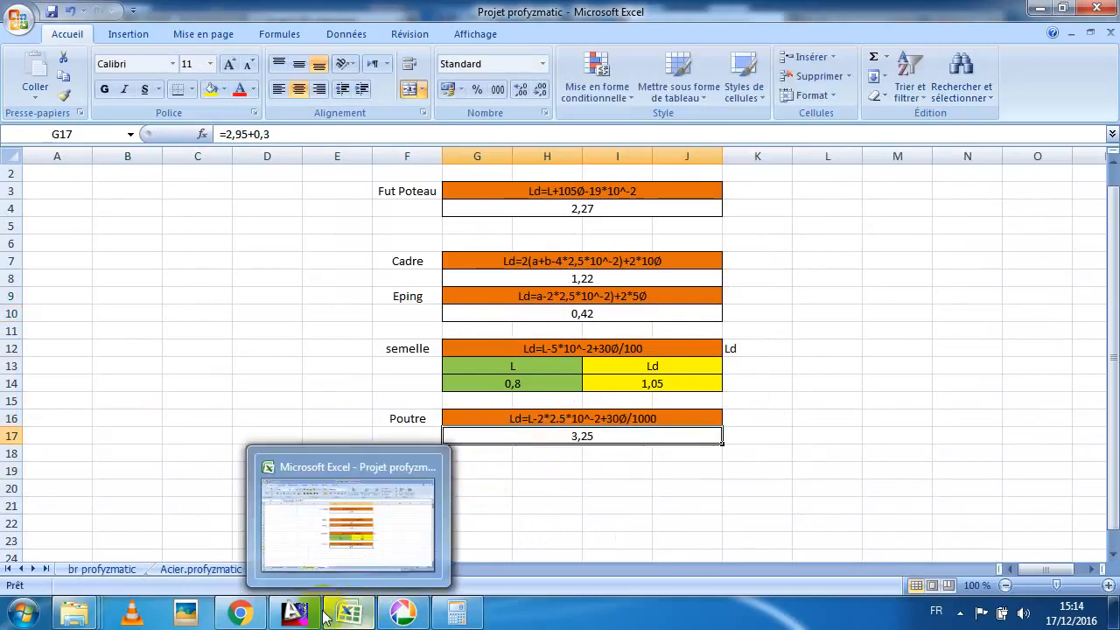
pyautogui.click(294, 613)
pyautogui.scroll(-2, 388, 201)
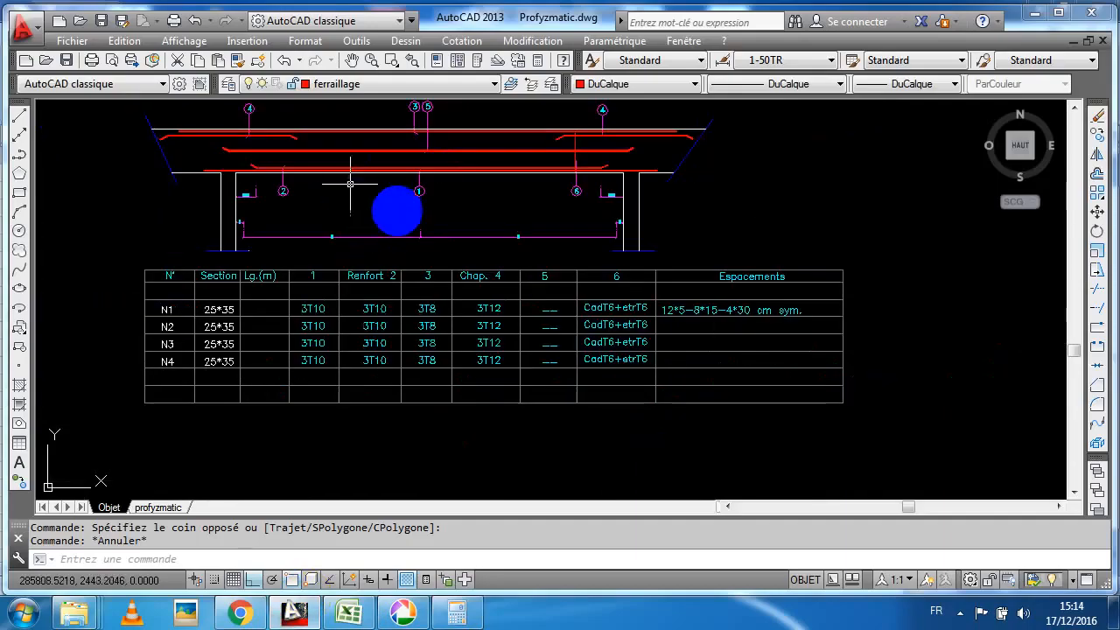
pyautogui.scroll(2, 238, 178)
pyautogui.scroll(4, 238, 177)
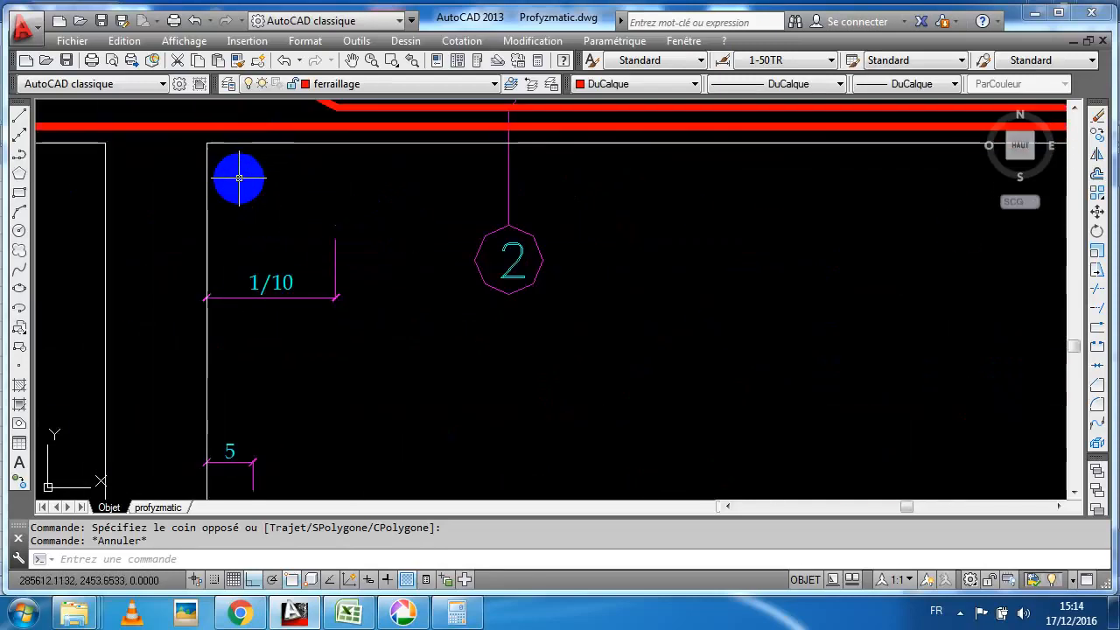
pyautogui.scroll(-3, 255, 230)
pyautogui.scroll(-1, 255, 230)
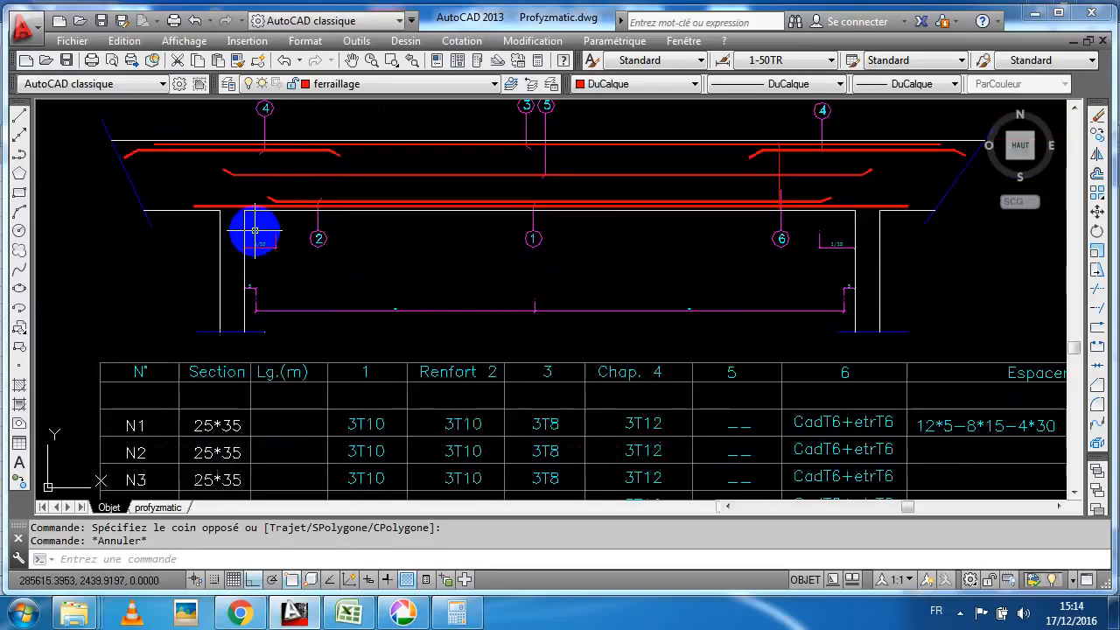
pyautogui.scroll(4, 254, 230)
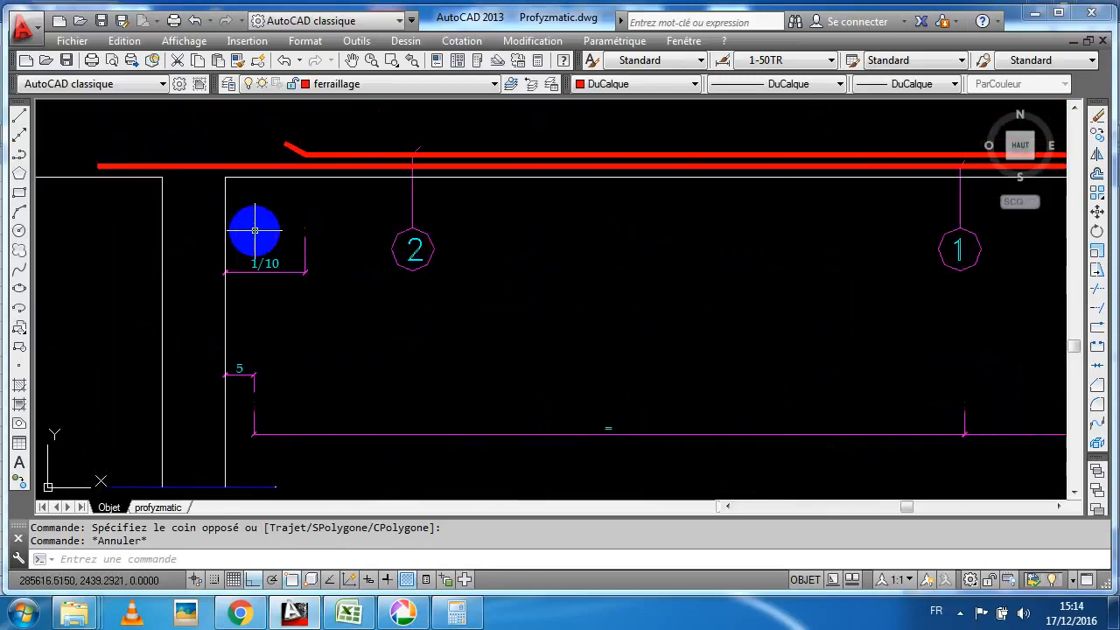
# Switch to the Calculator and clear its previous result
pyautogui.click(455, 613)
pyautogui.click(299, 323)
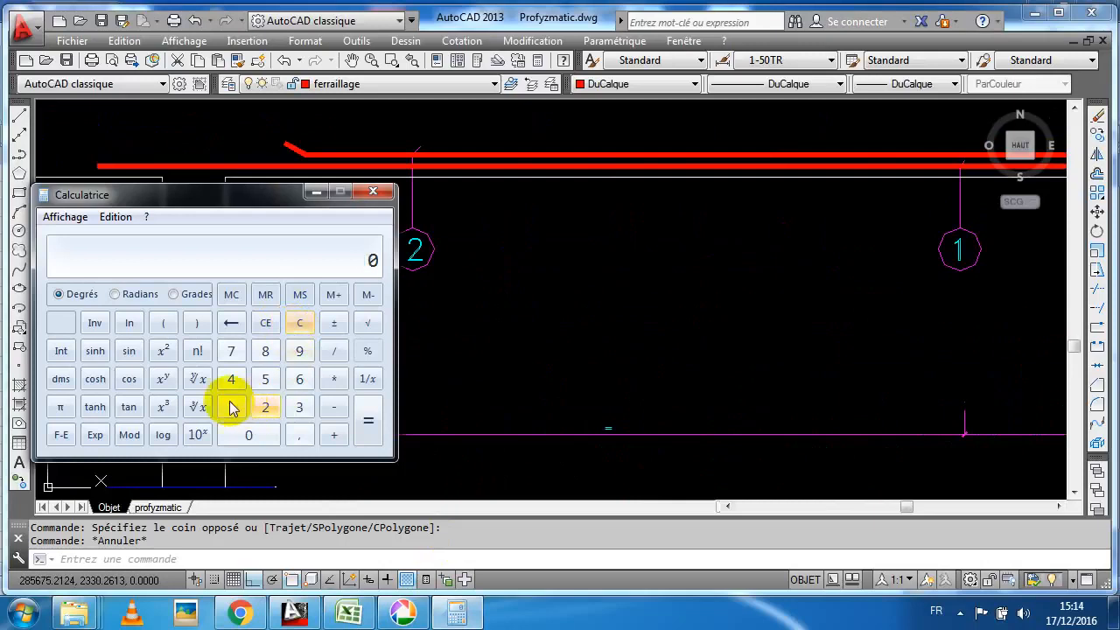
pyautogui.click(265, 407)
pyautogui.click(299, 435)
pyautogui.click(302, 355)
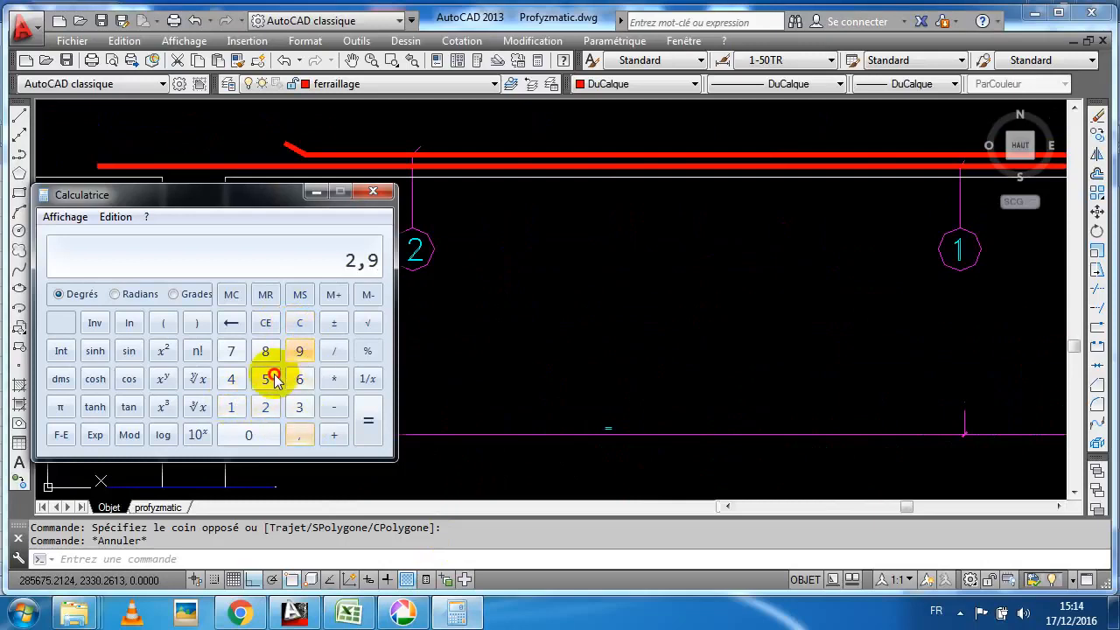
pyautogui.click(267, 378)
pyautogui.click(334, 378)
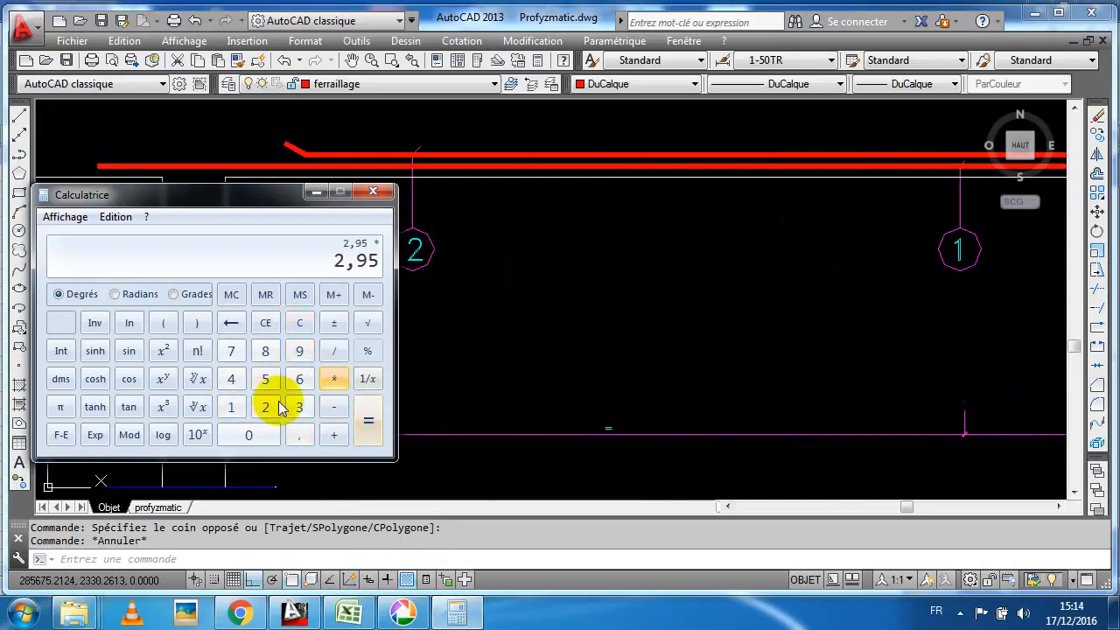
pyautogui.click(302, 323)
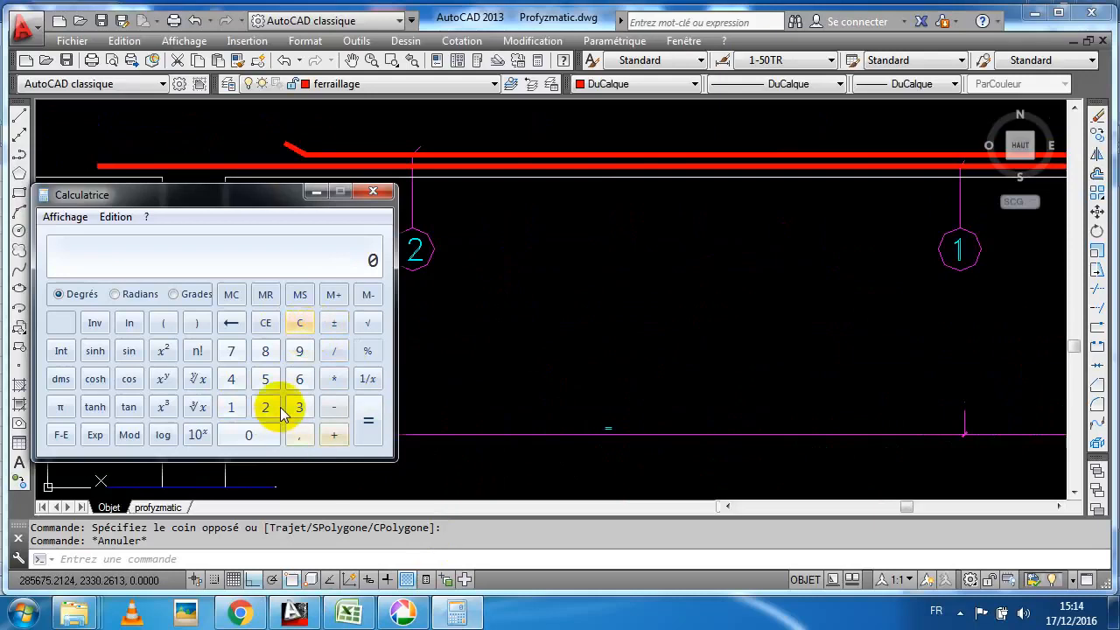
# Divide 2,95 by 10 in the Calculator to get the offset at one end of bar 2
pyautogui.click(272, 408)
pyautogui.click(299, 435)
pyautogui.click(299, 352)
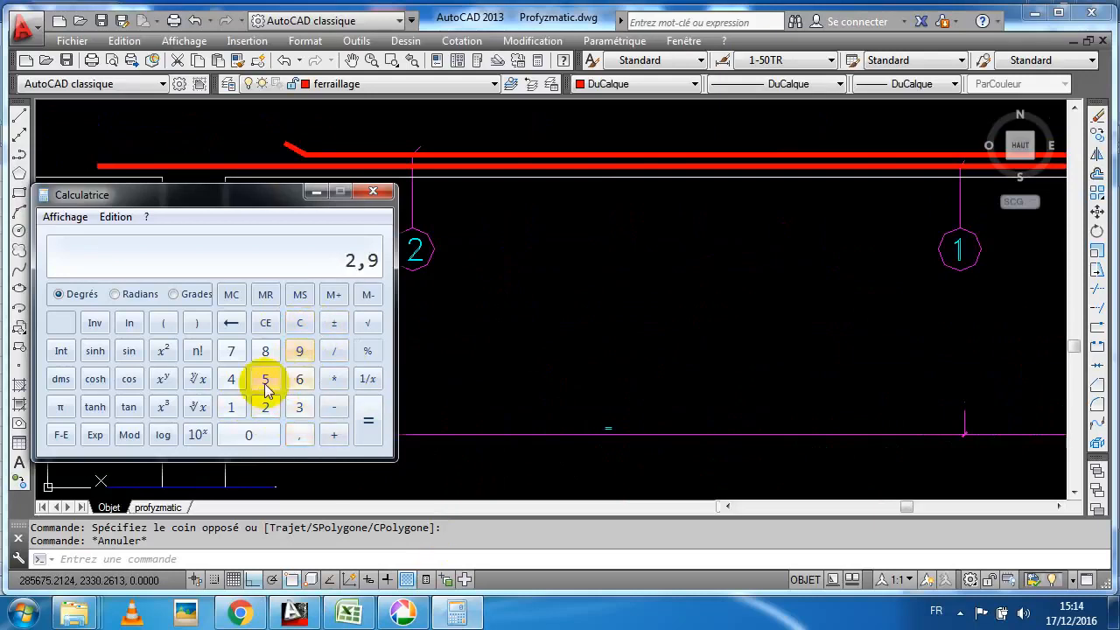
pyautogui.click(266, 379)
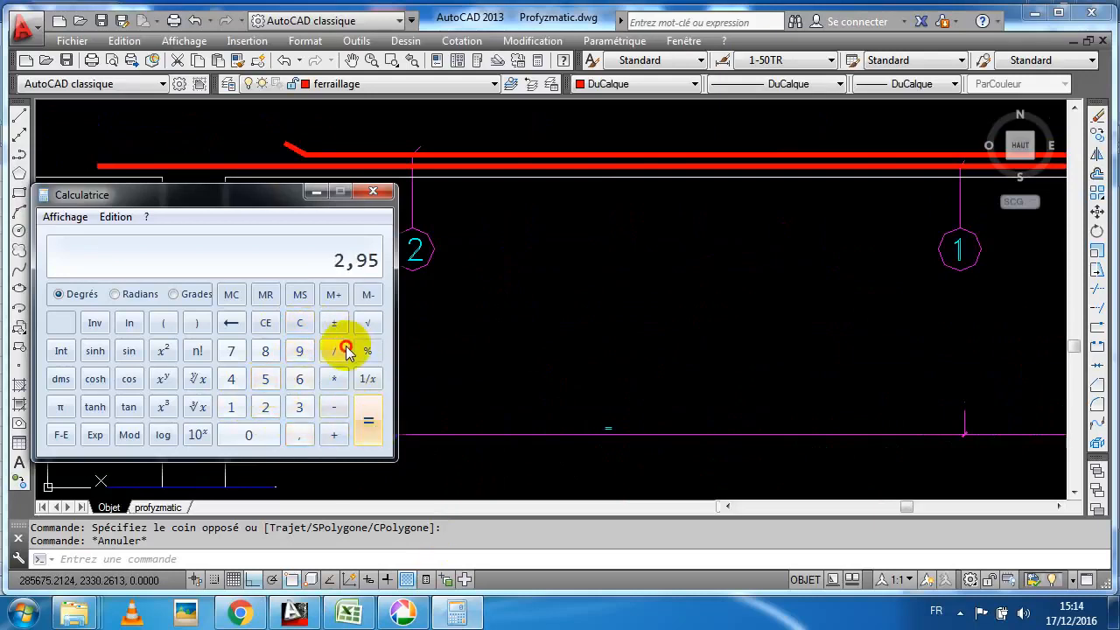
pyautogui.click(336, 350)
pyautogui.click(243, 411)
pyautogui.click(250, 436)
pyautogui.click(364, 424)
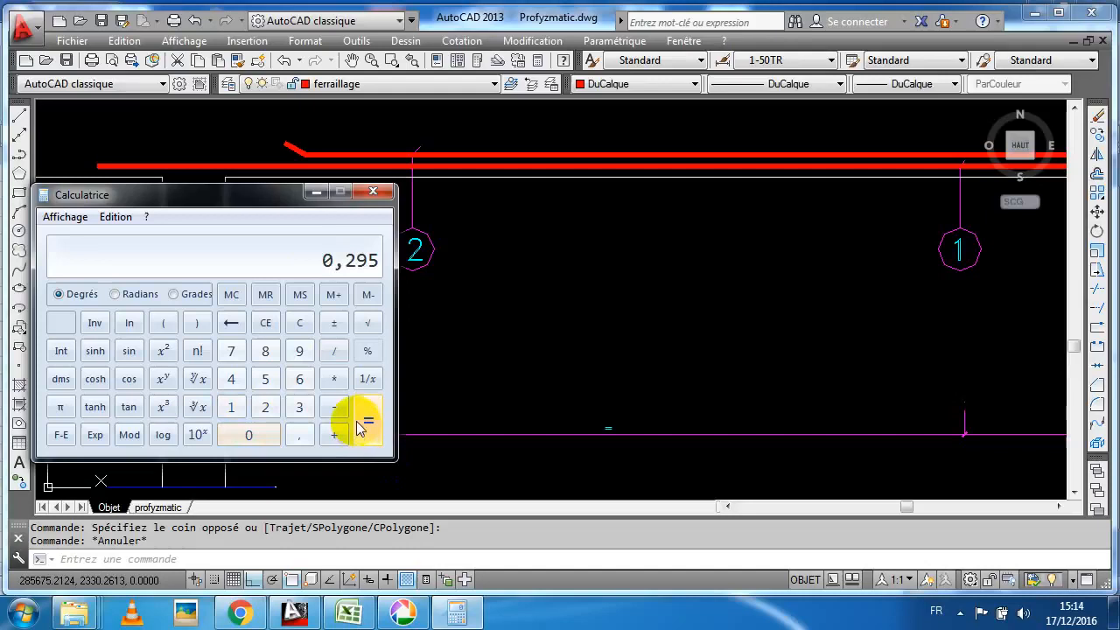
# Move the Calculator clear of the 1/10 dimension, multiply the offset by 2, and subtract 2,95 from the product
pyautogui.moveTo(259, 214)
pyautogui.mouseDown()
pyautogui.moveTo(490, 332)
pyautogui.moveTo(487, 349)
pyautogui.mouseUp()
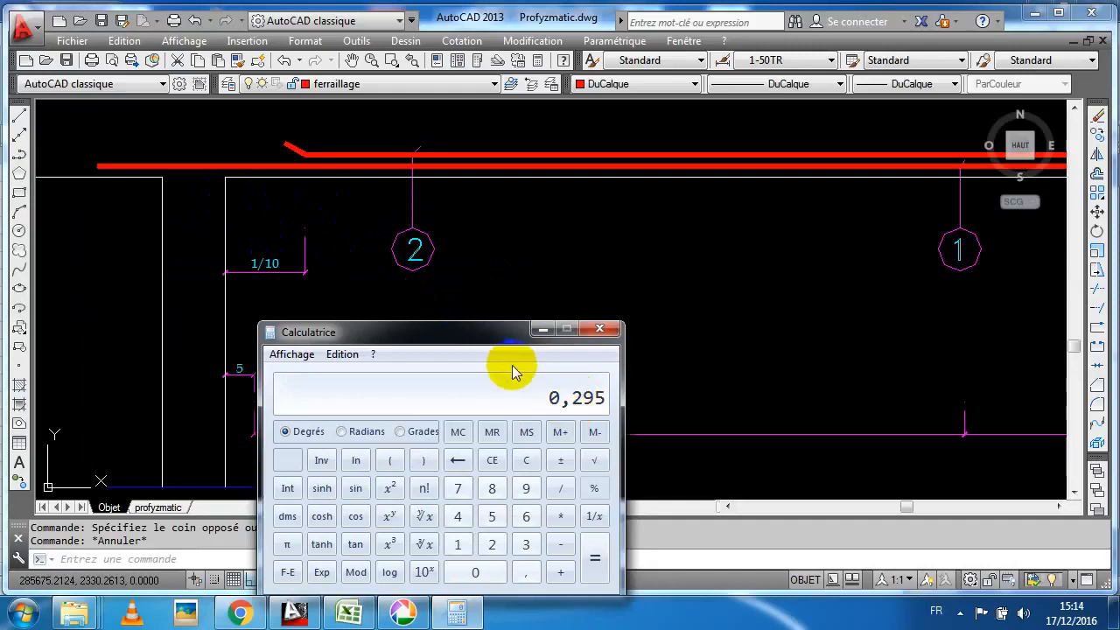
pyautogui.click(561, 516)
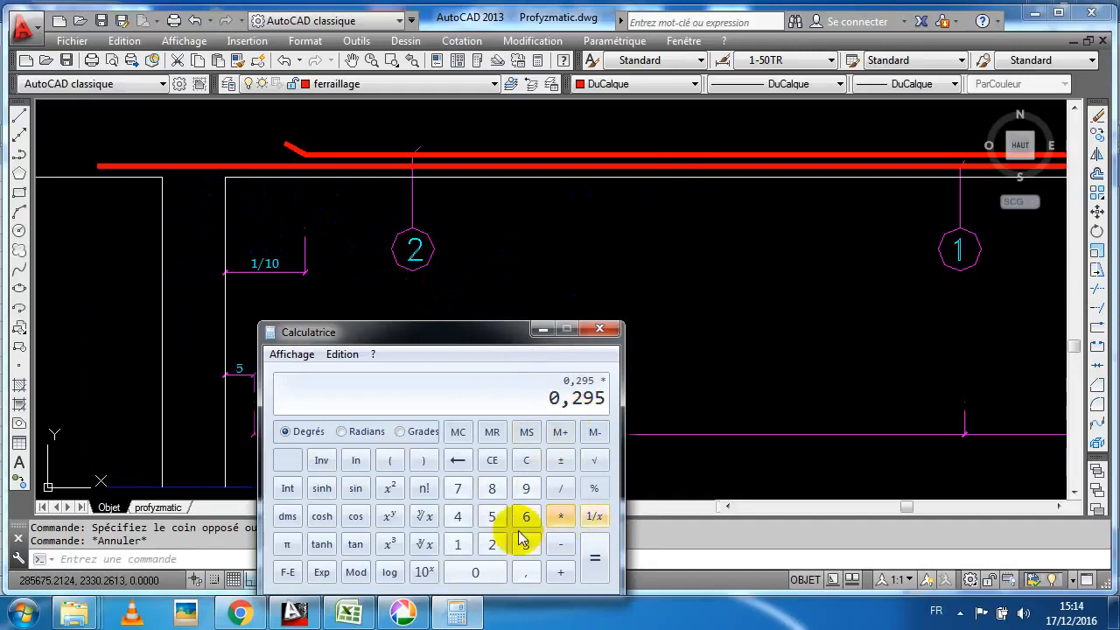
pyautogui.click(492, 545)
pyautogui.click(584, 574)
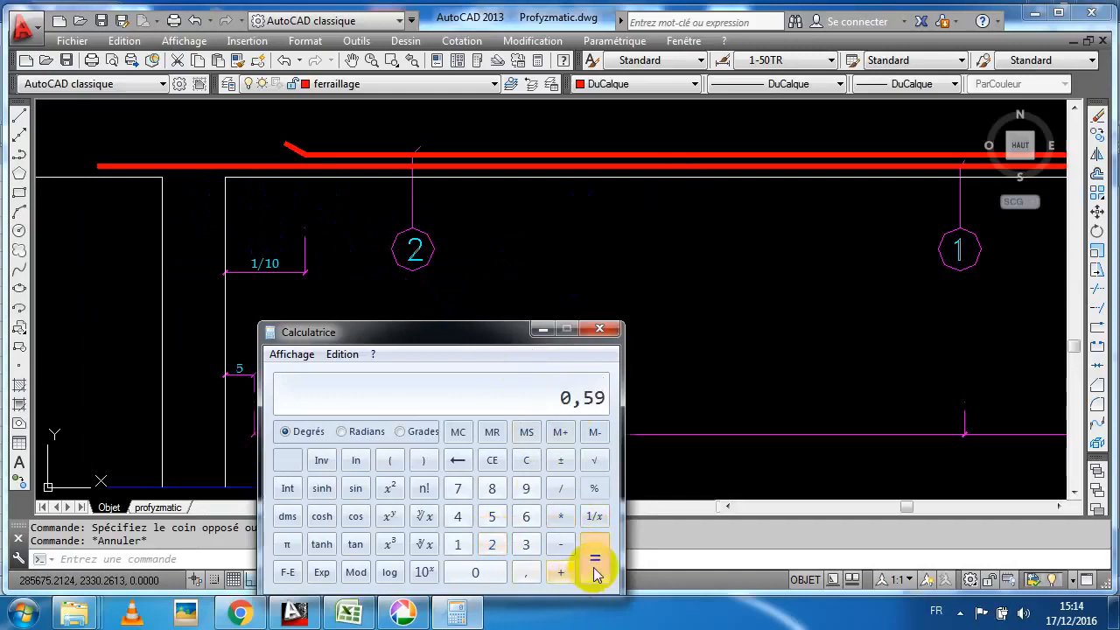
pyautogui.click(561, 546)
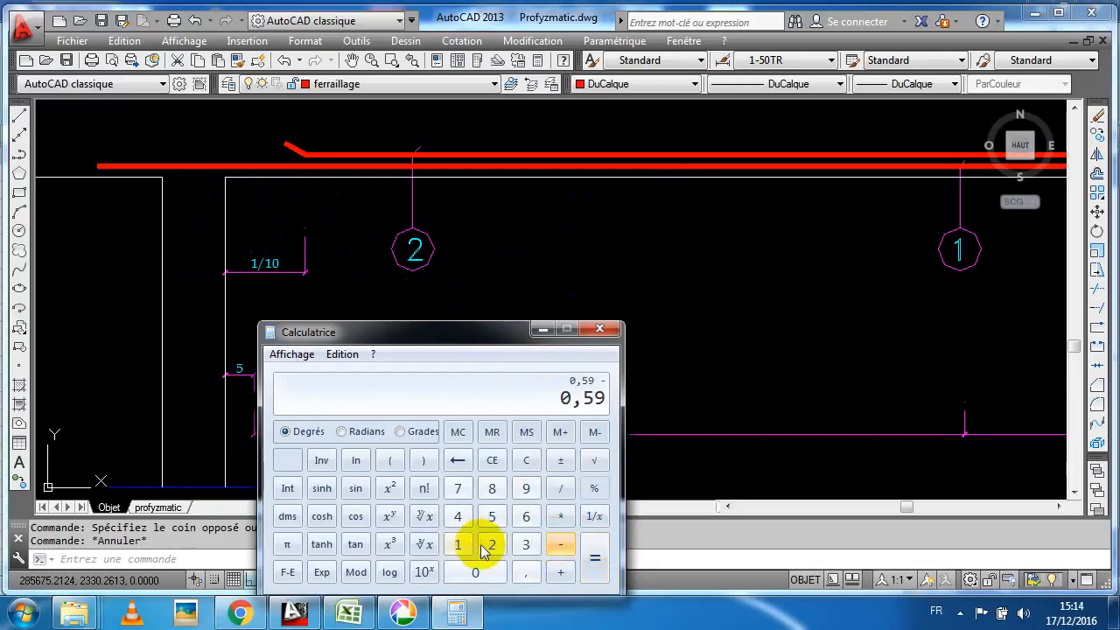
pyautogui.click(492, 544)
pyautogui.click(526, 573)
pyautogui.click(525, 490)
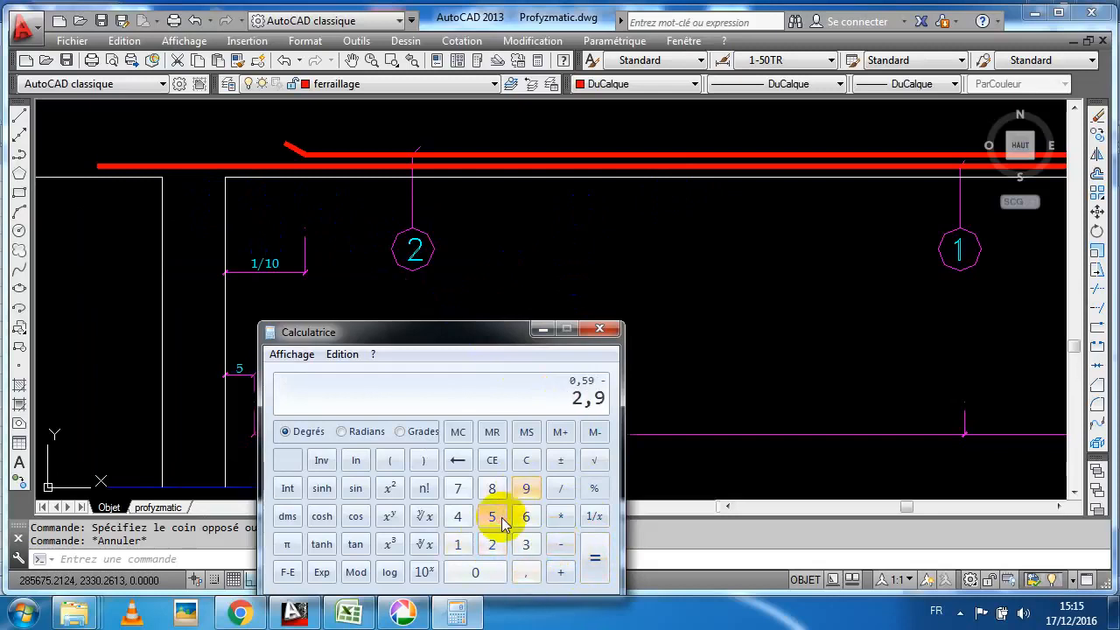
pyautogui.click(498, 516)
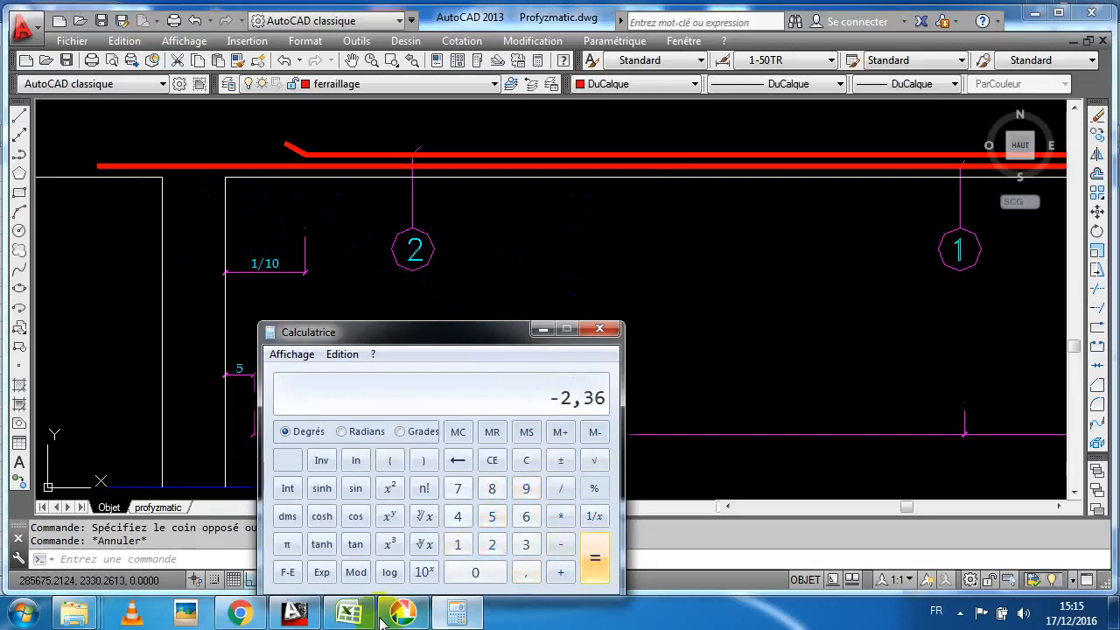
# Switch to Excel and set the Rof bar length for beams N1 to N4 to 2,36 on the Acier.profyzmatic sheet
pyautogui.click(348, 613)
pyautogui.click(254, 558)
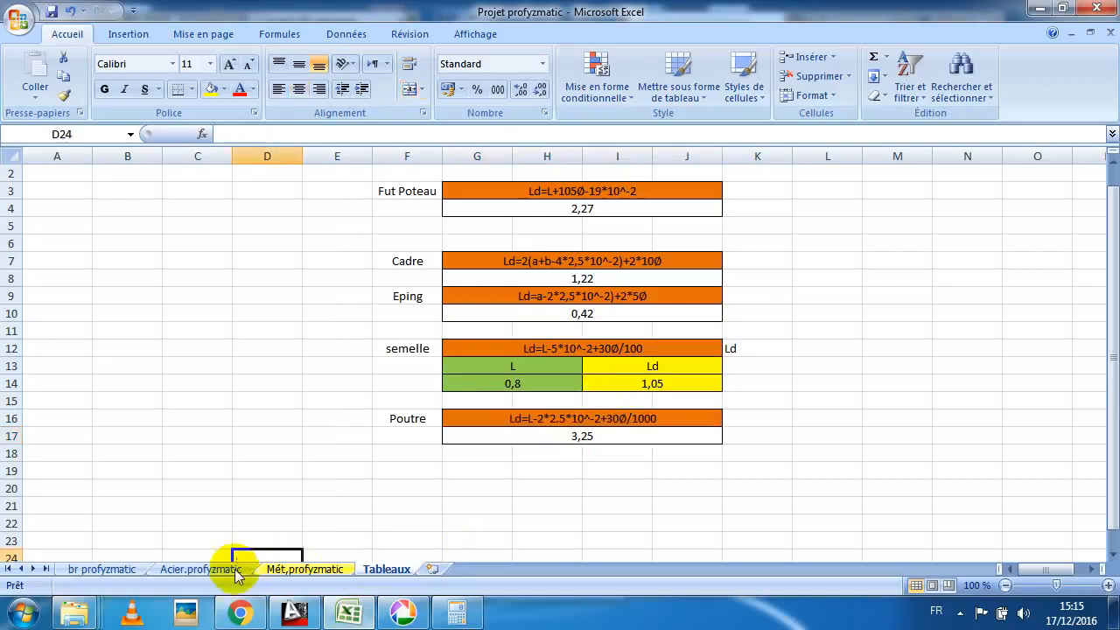
pyautogui.click(201, 569)
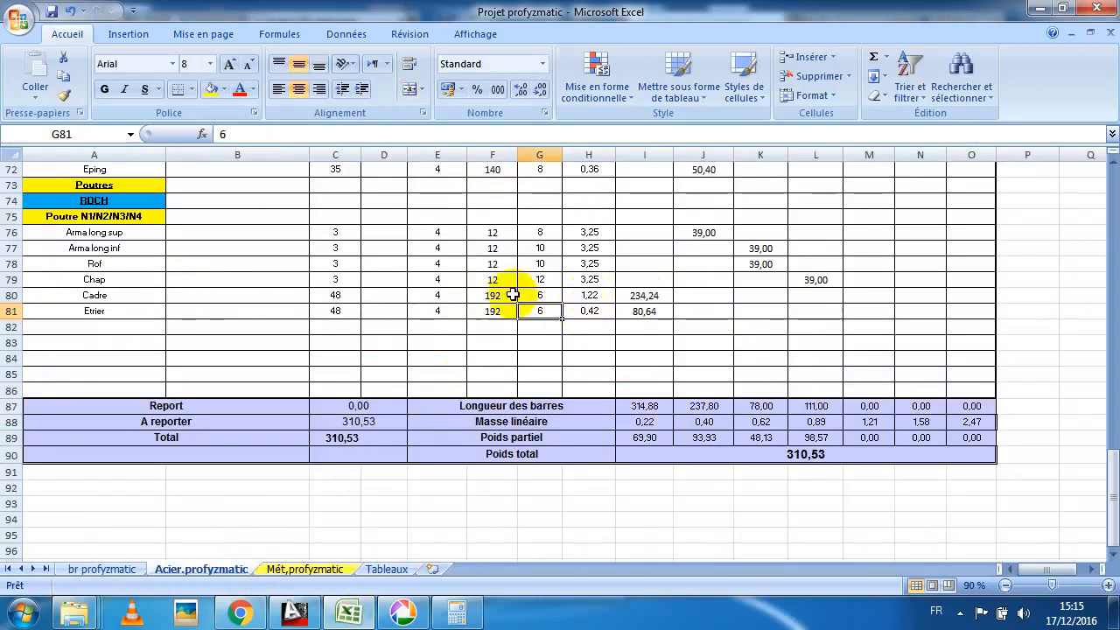
pyautogui.click(452, 612)
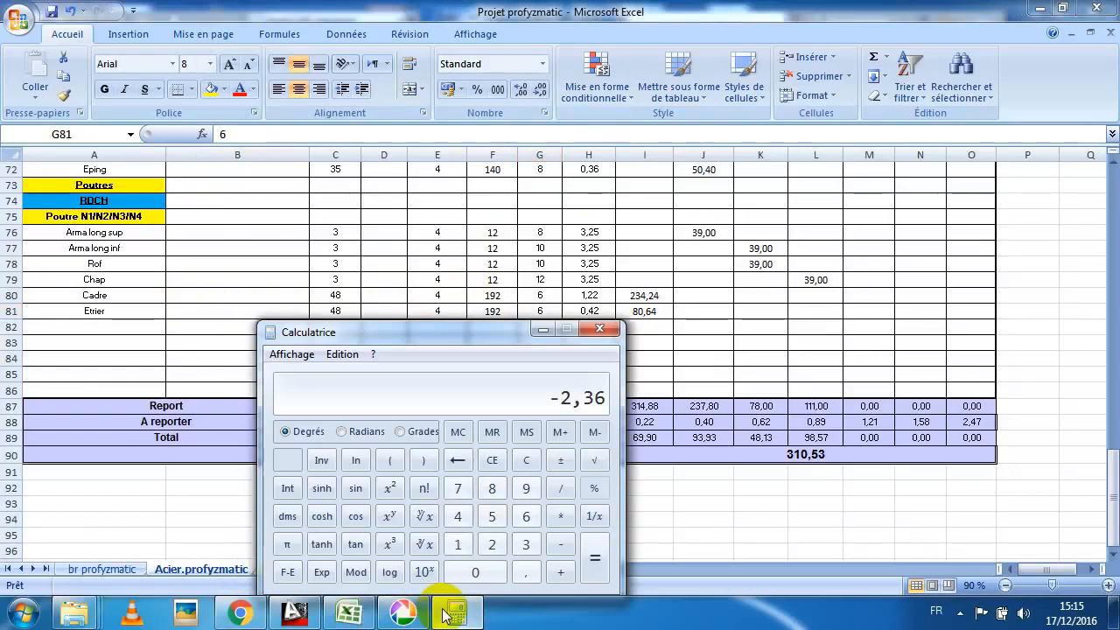
pyautogui.click(452, 613)
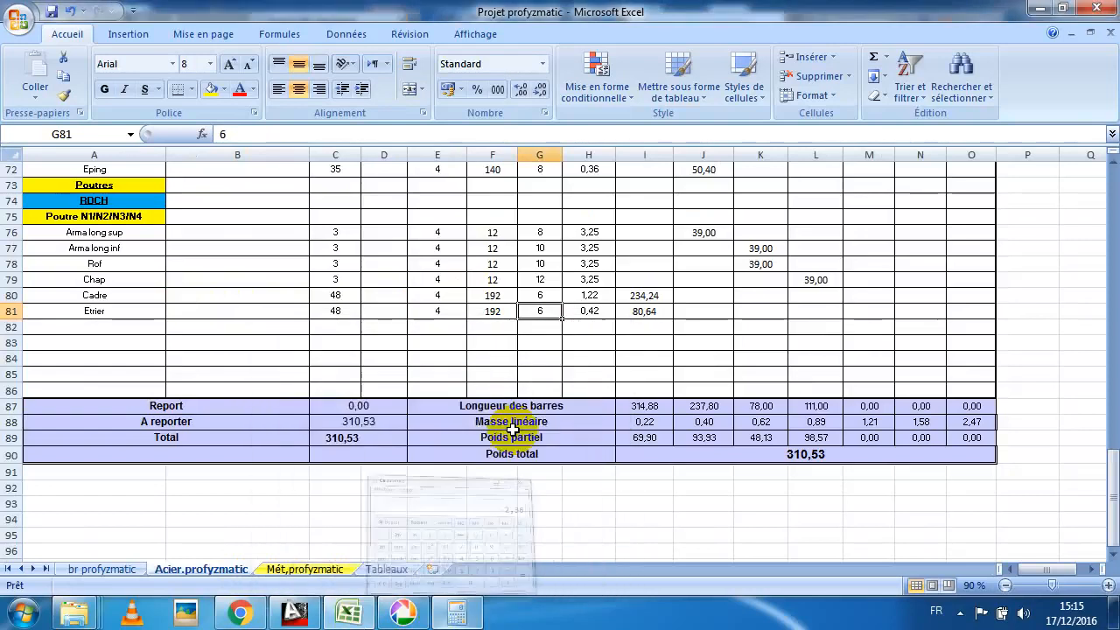
pyautogui.click(592, 263)
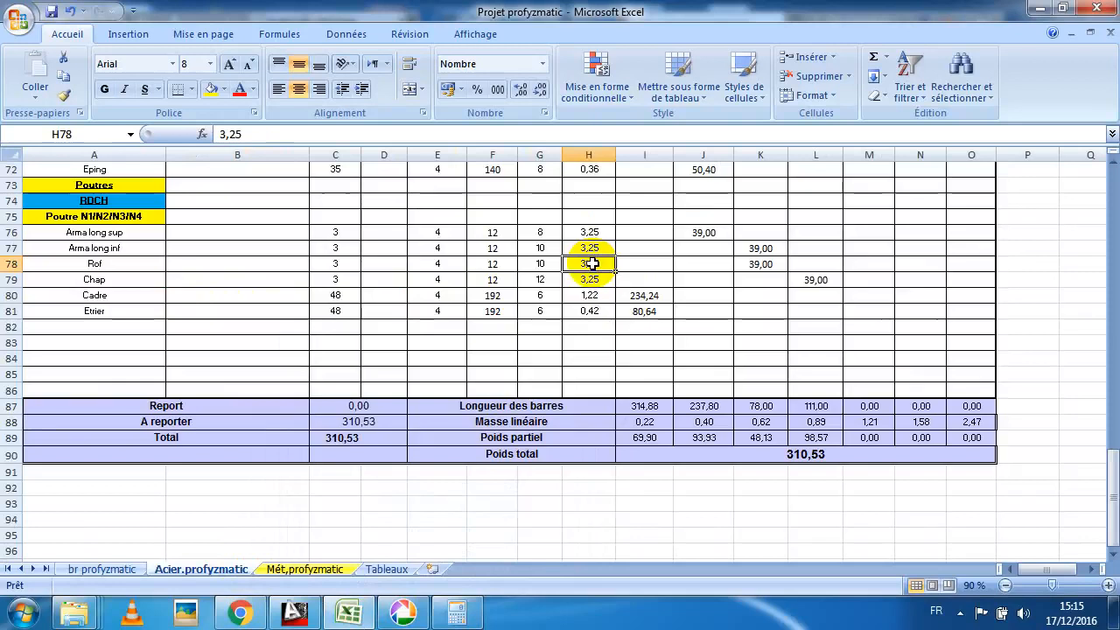
pyautogui.write('2,36')
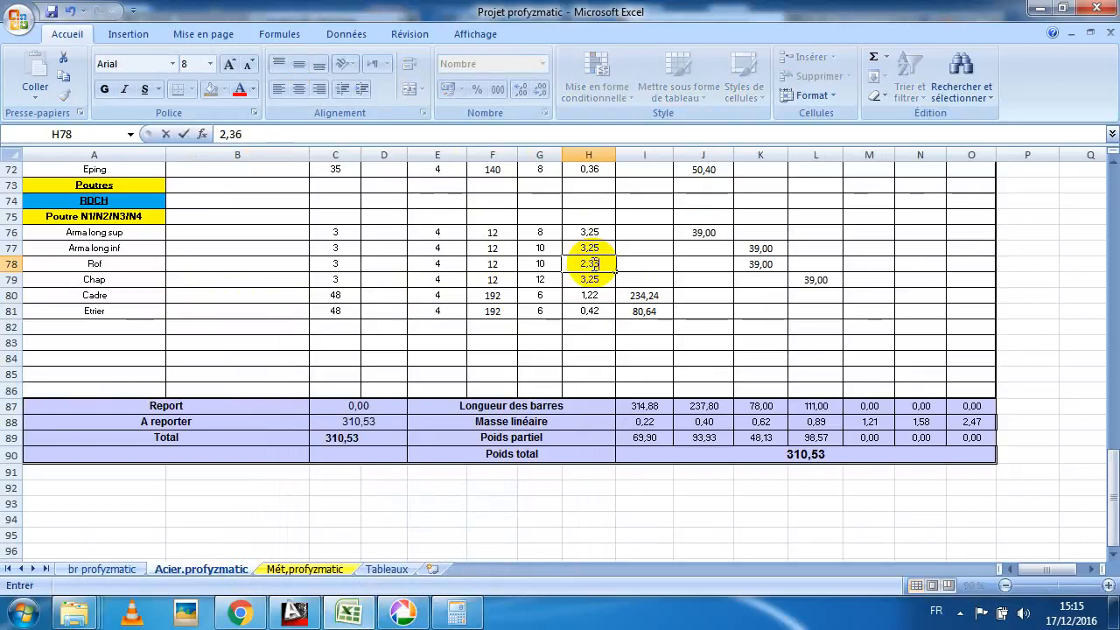
pyautogui.press('Return')
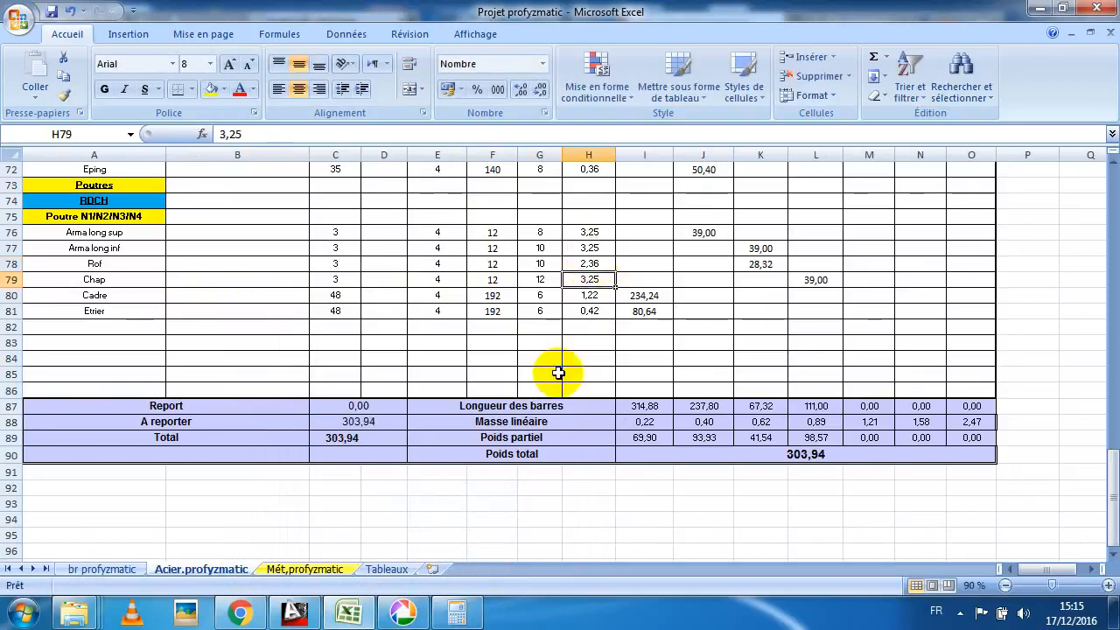
# Switch to AutoCAD and examine the 1/25 dimension above reinforcement bar 4 in the beam elevation
pyautogui.moveTo(455, 619)
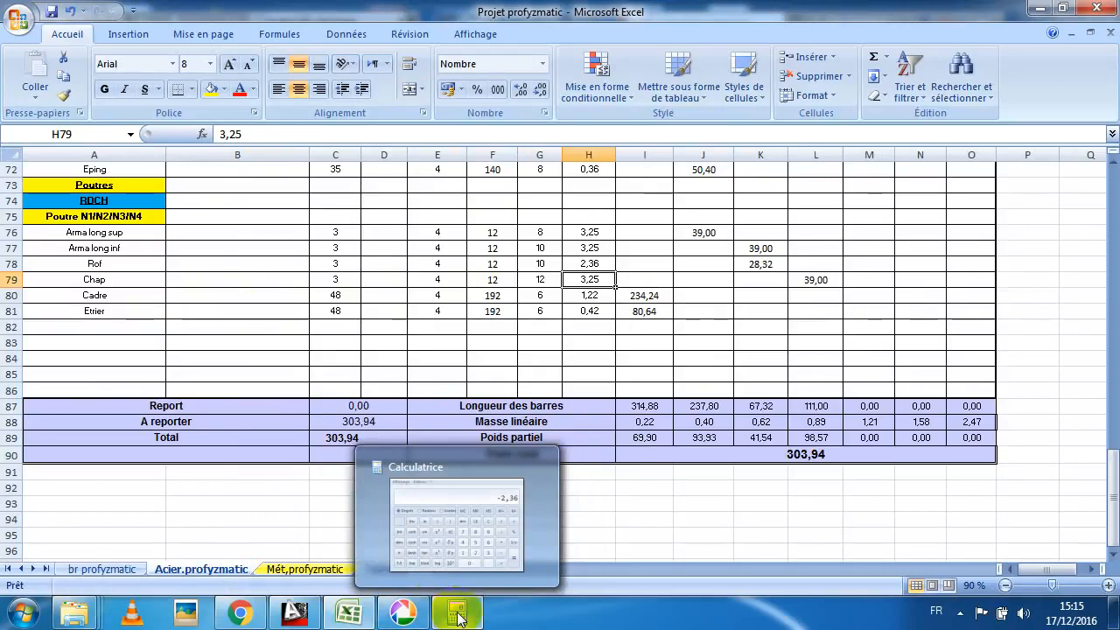
pyautogui.click(459, 618)
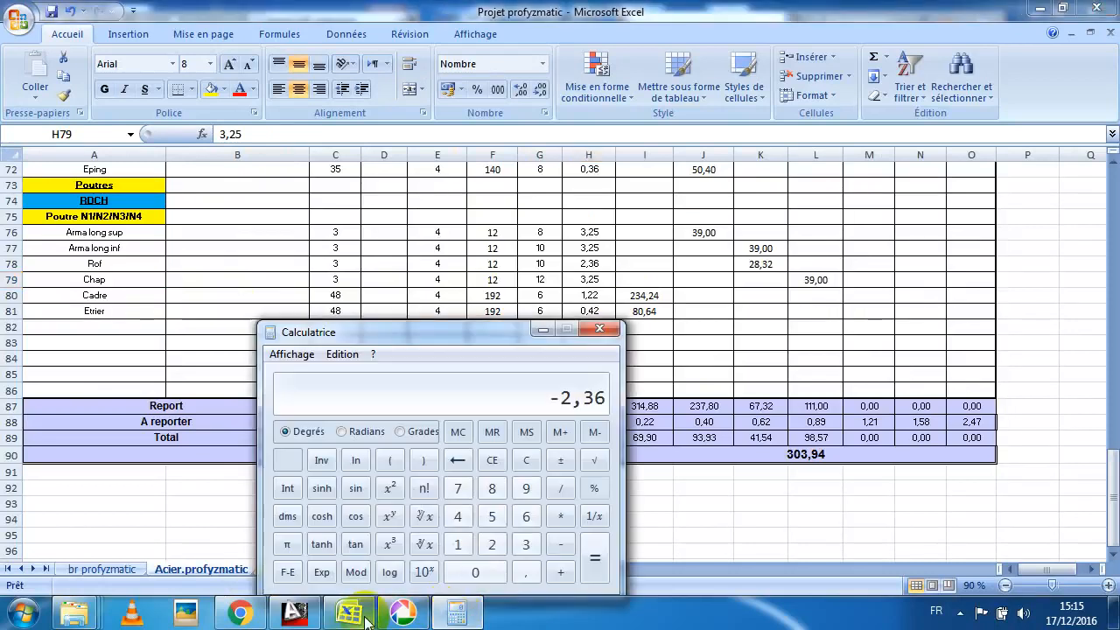
pyautogui.click(296, 615)
pyautogui.scroll(-3, 458, 295)
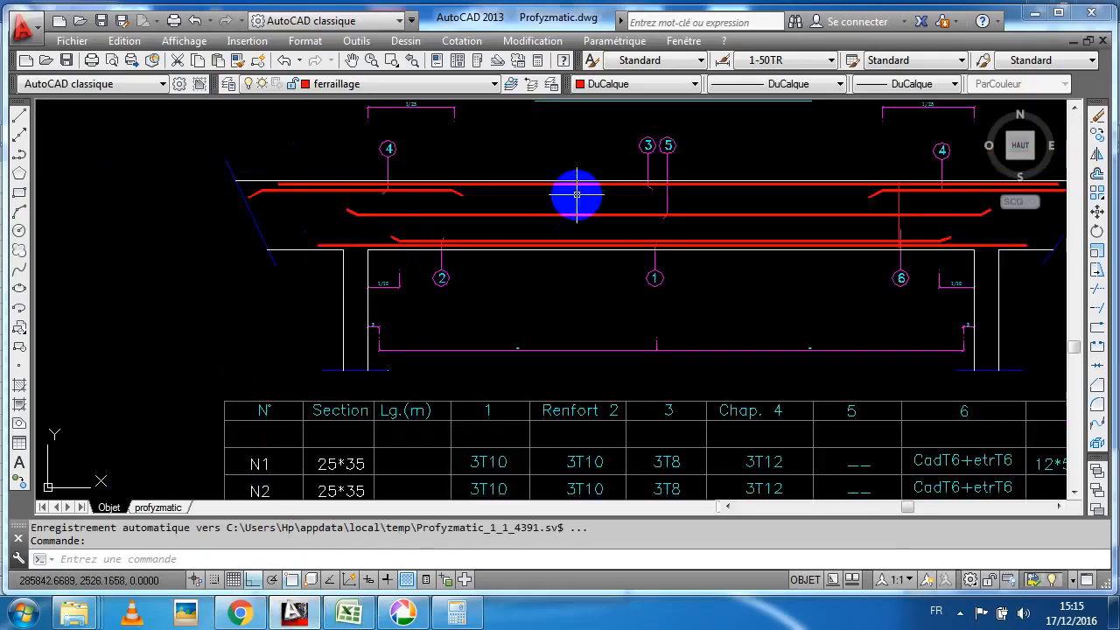
pyautogui.scroll(2, 375, 180)
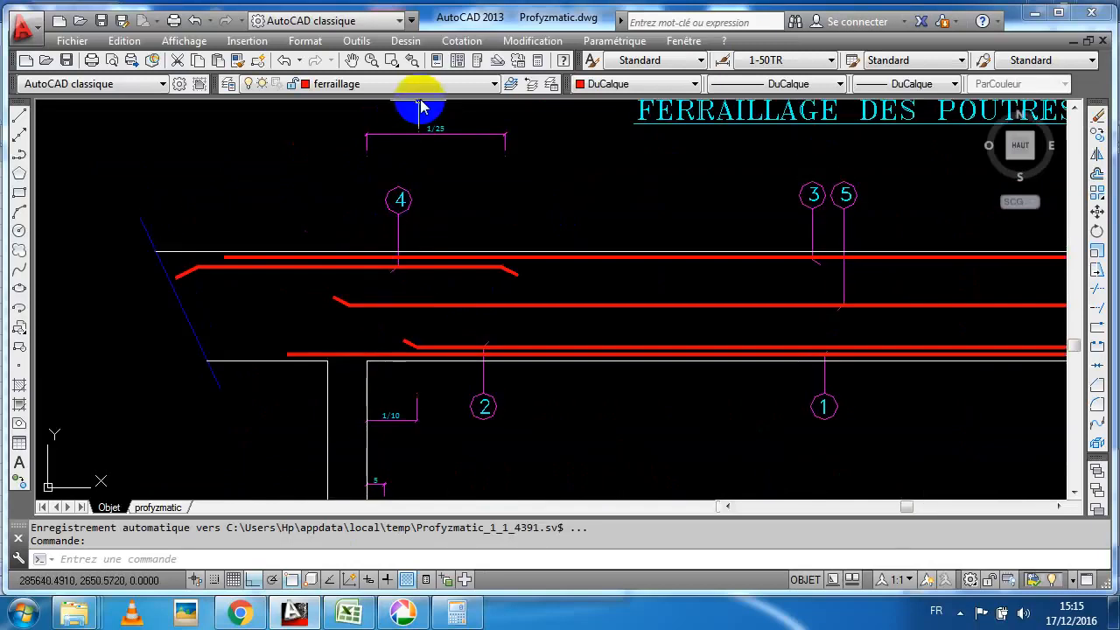
pyautogui.scroll(2, 419, 112)
pyautogui.scroll(-3, 375, 167)
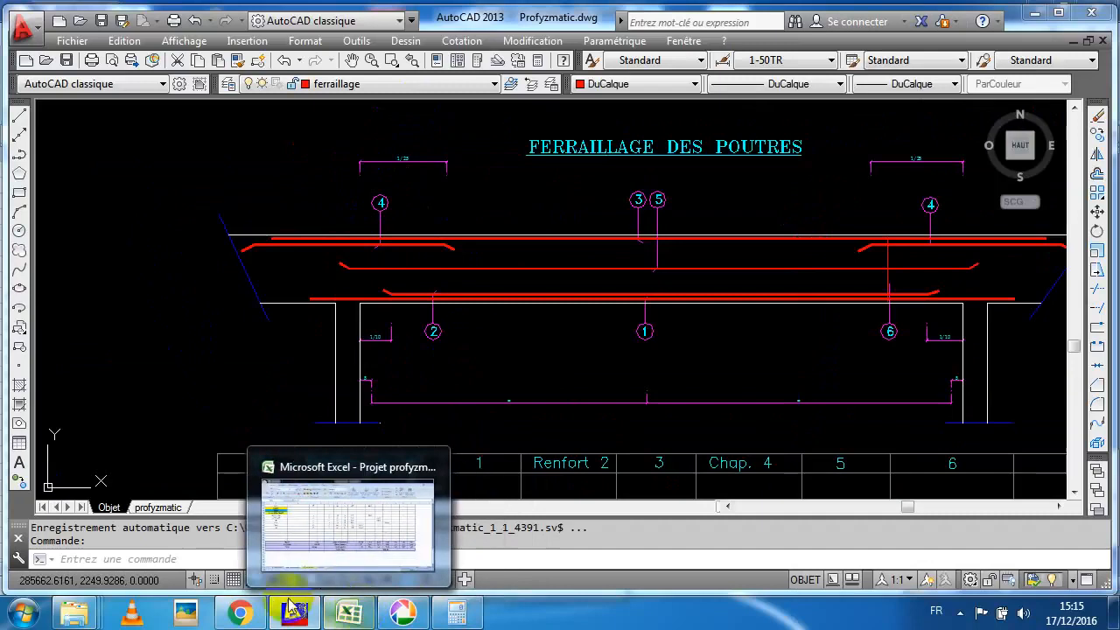
# Switch to the Calculator and clear the result left from the bar 2 calculation
pyautogui.click(455, 611)
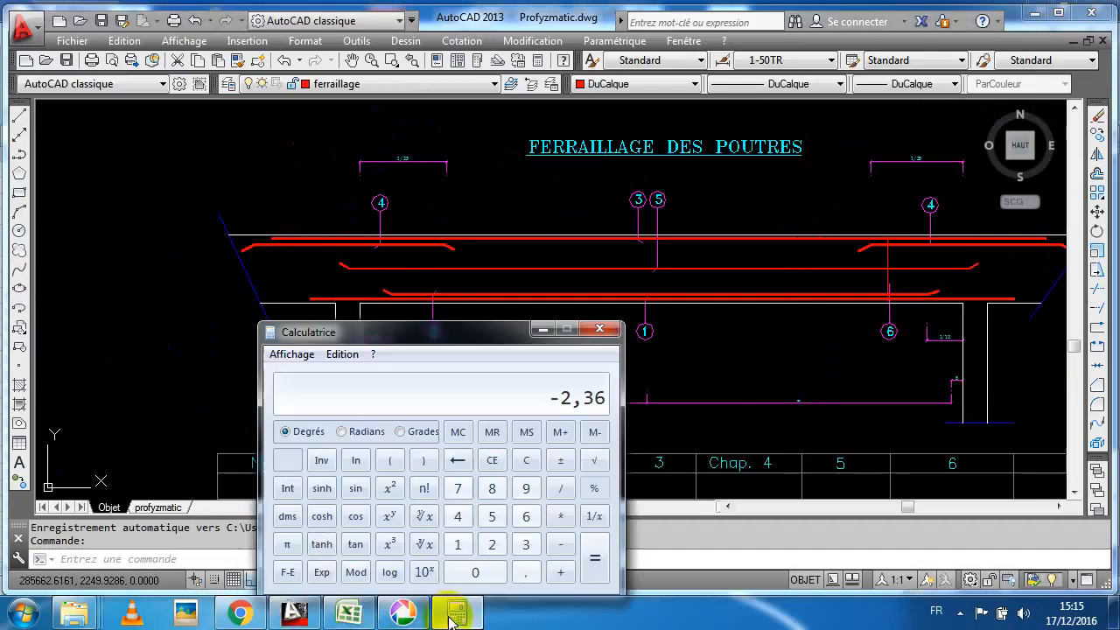
pyautogui.click(526, 462)
pyautogui.click(525, 571)
pyautogui.click(526, 488)
pyautogui.click(492, 517)
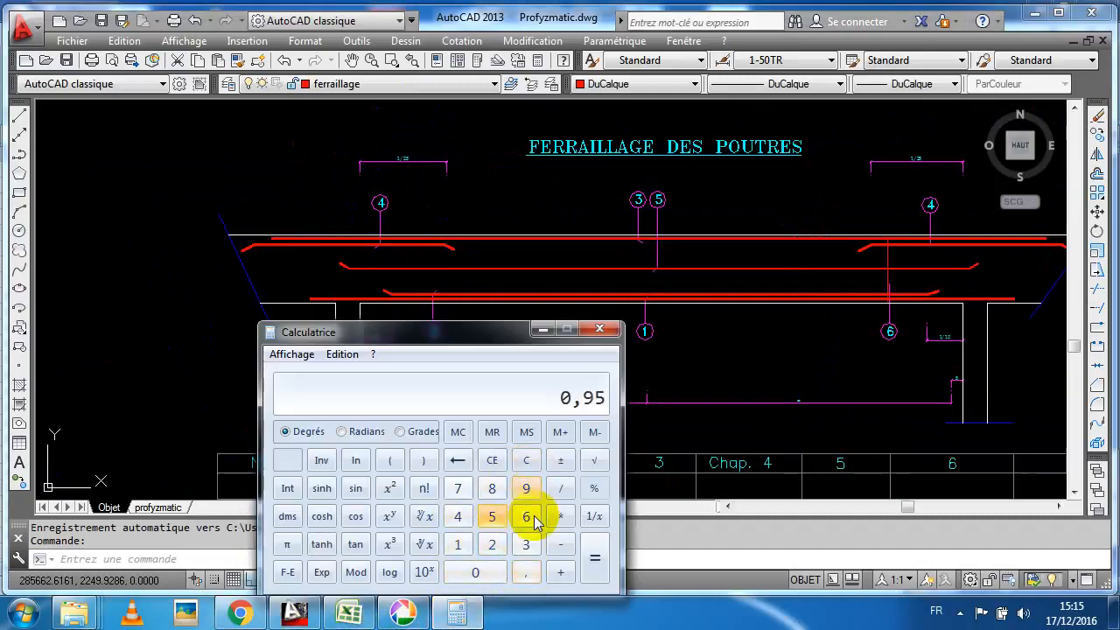
pyautogui.click(560, 489)
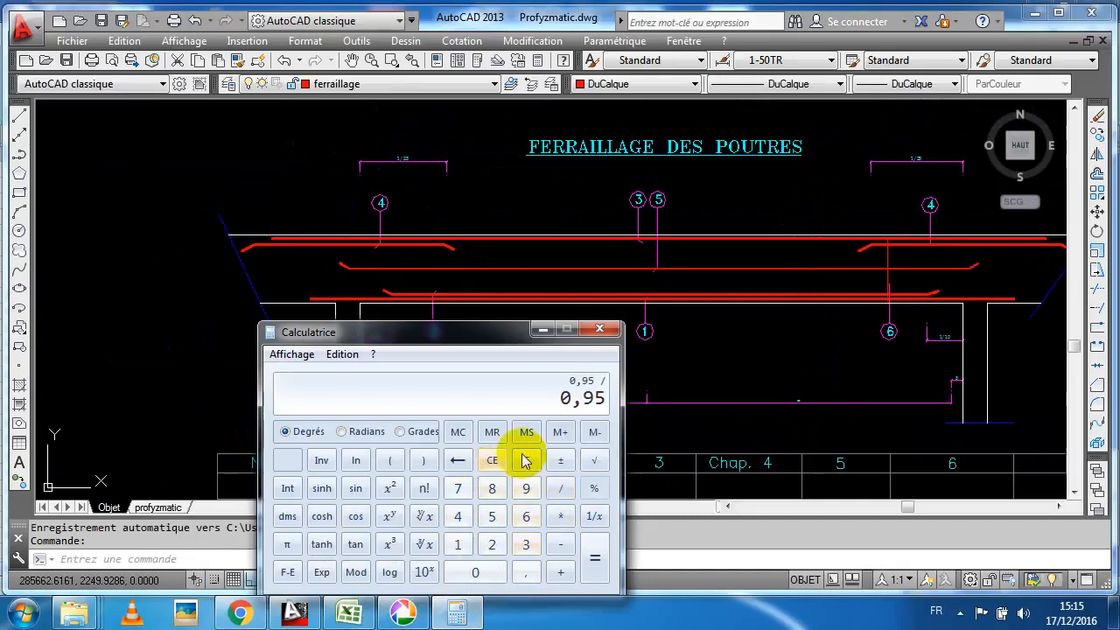
pyautogui.click(526, 461)
# Divide 2,95 by 25 in the Calculator and multiply the quotient by 2 for the chapeau bar 4
pyautogui.click(492, 544)
pyautogui.click(526, 572)
pyautogui.click(526, 488)
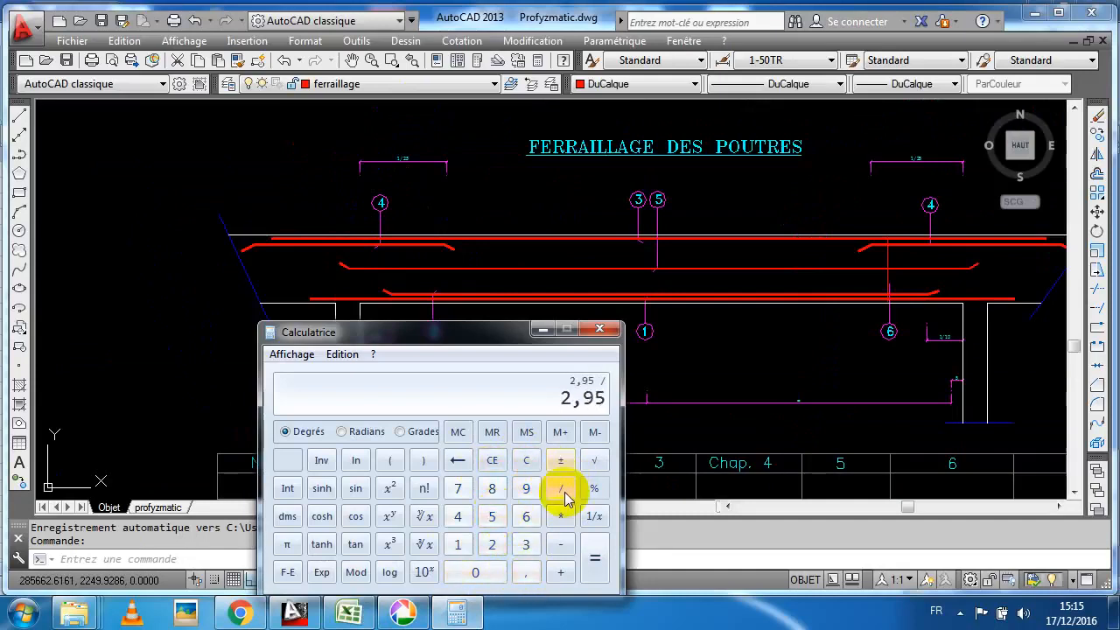
pyautogui.click(494, 543)
pyautogui.click(490, 516)
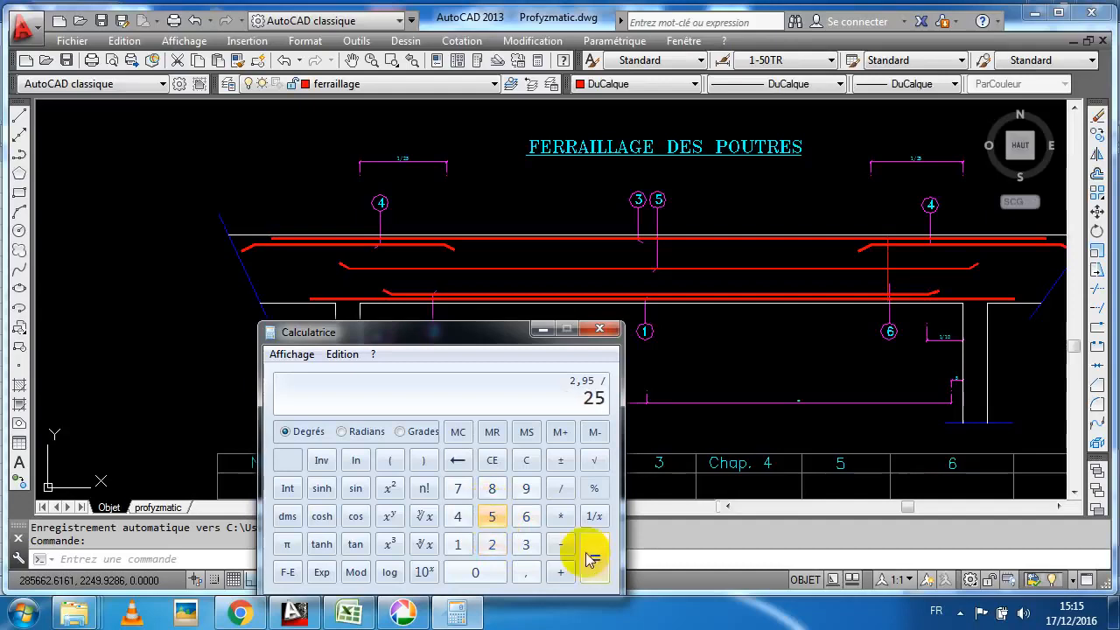
pyautogui.click(586, 564)
pyautogui.click(560, 516)
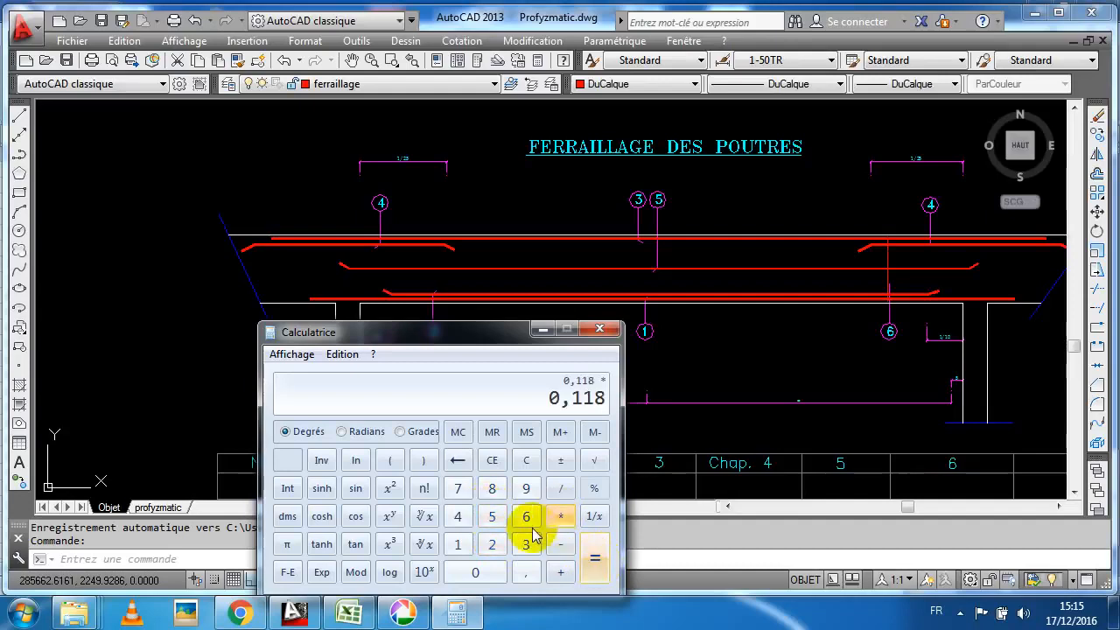
pyautogui.click(493, 544)
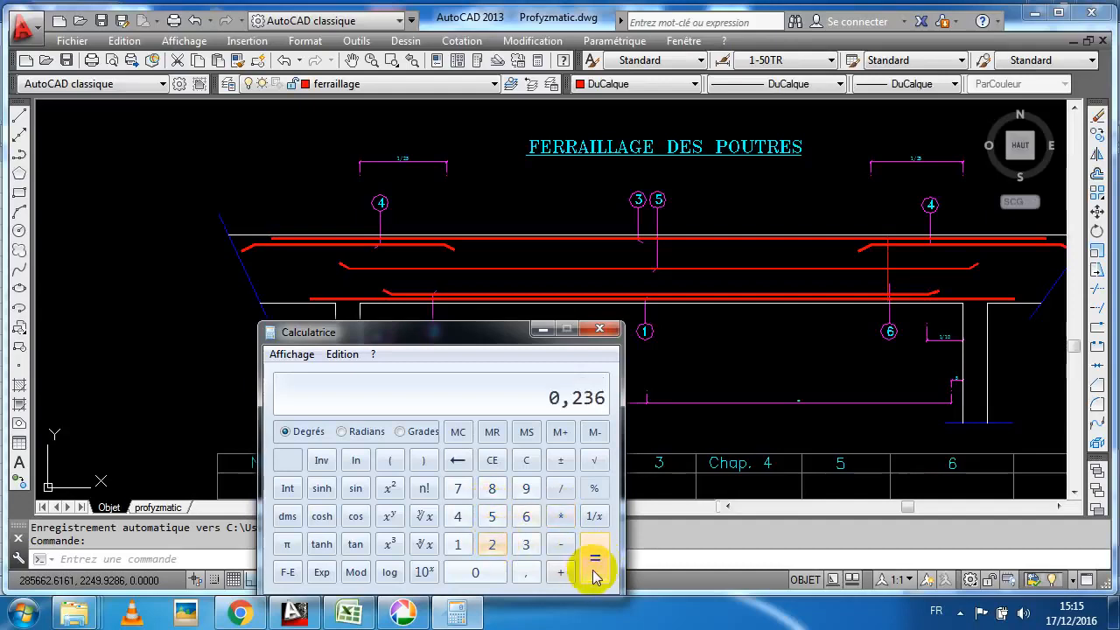
# Hide the Calculator, compare bar 4 with its 1/25 dimension in AutoCAD, and bring the Calculator result back up
pyautogui.click(674, 367)
pyautogui.click(457, 615)
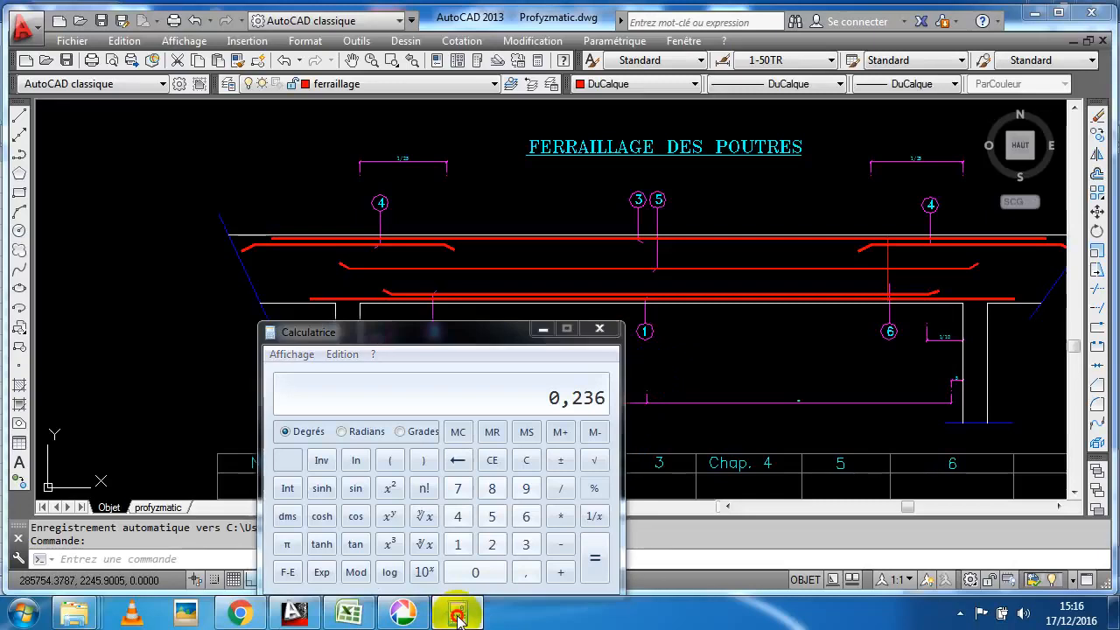
pyautogui.click(457, 615)
pyautogui.scroll(4, 366, 134)
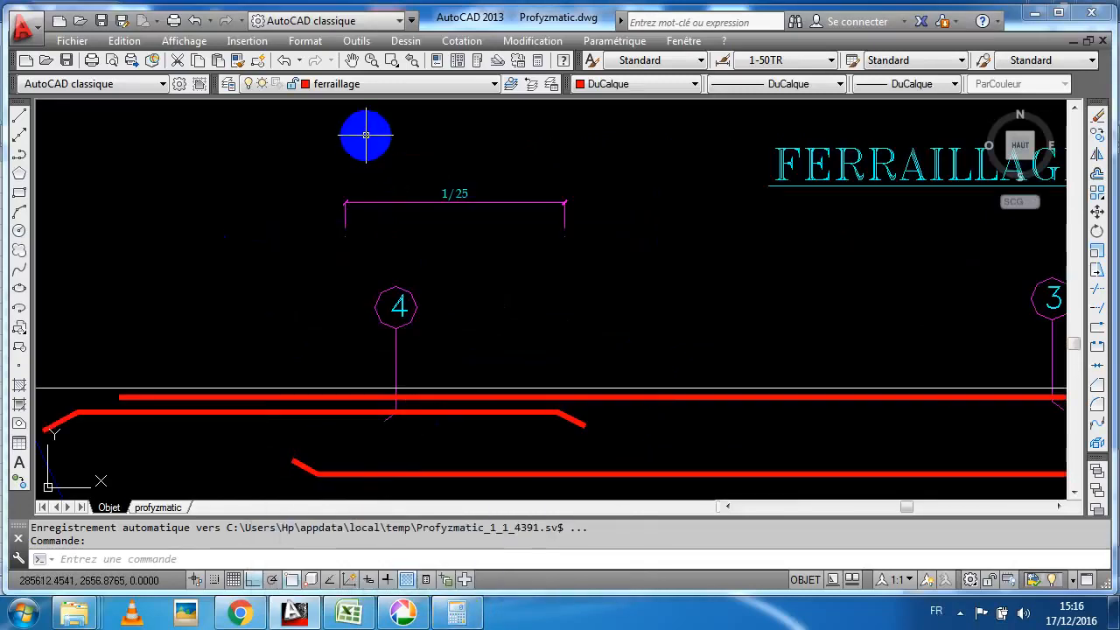
pyautogui.scroll(-2, 366, 135)
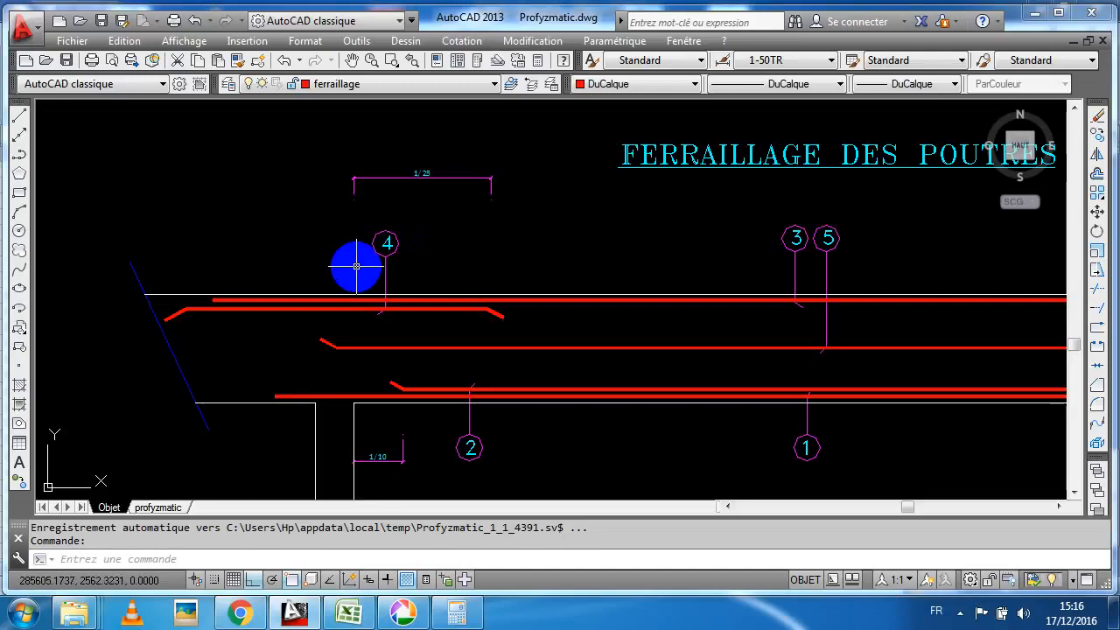
pyautogui.click(456, 615)
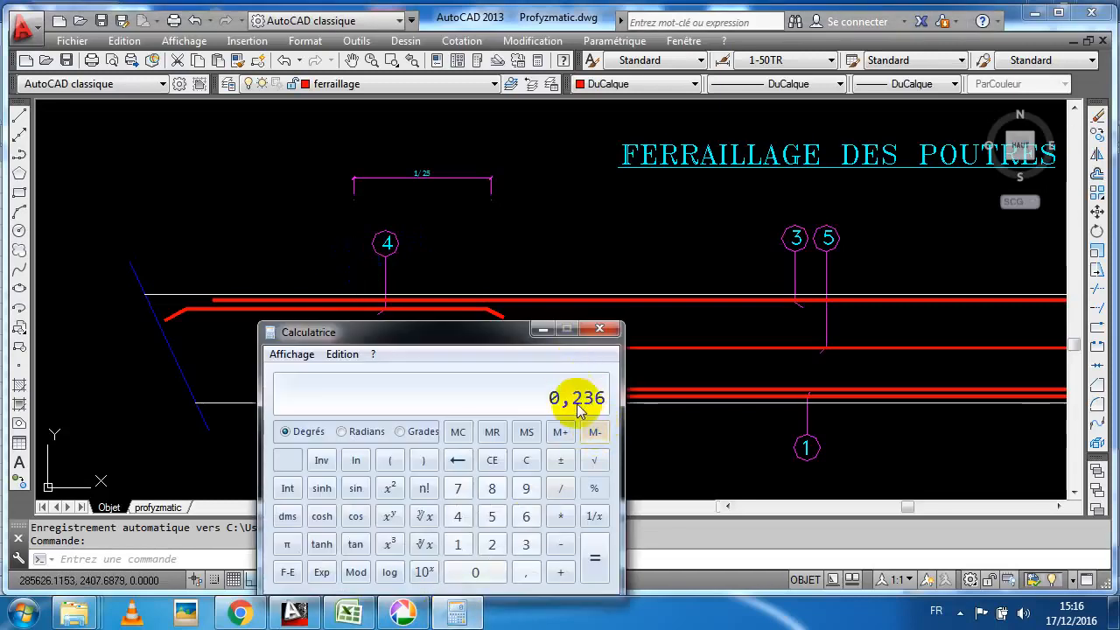
# Switch to Excel and set the Chap bar length for beams N1 to N4 to 0,25
pyautogui.click(348, 615)
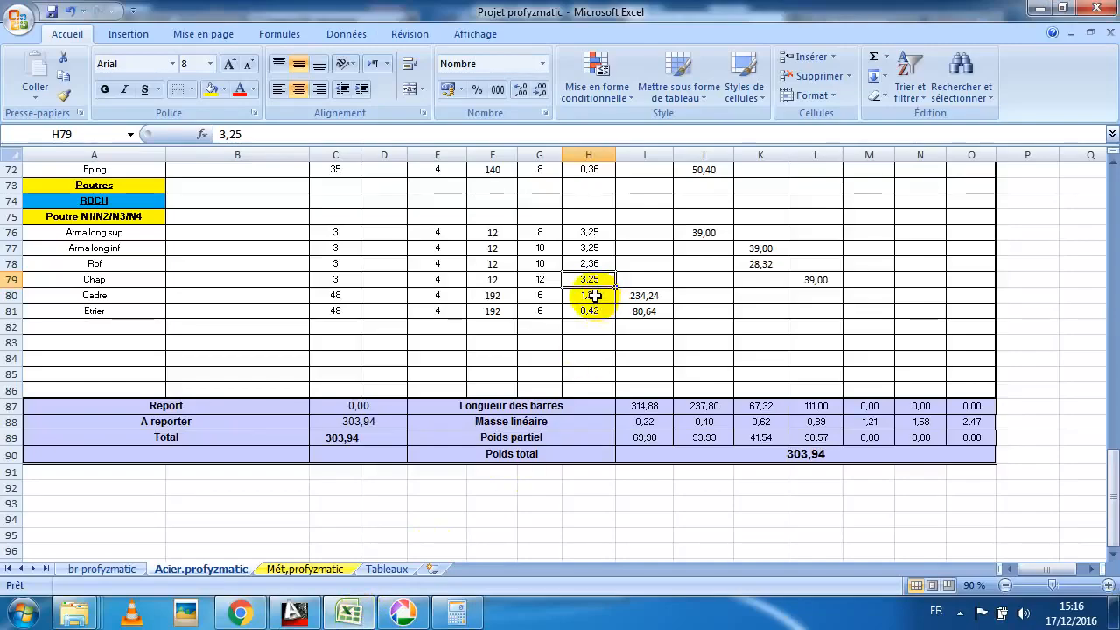
pyautogui.click(458, 616)
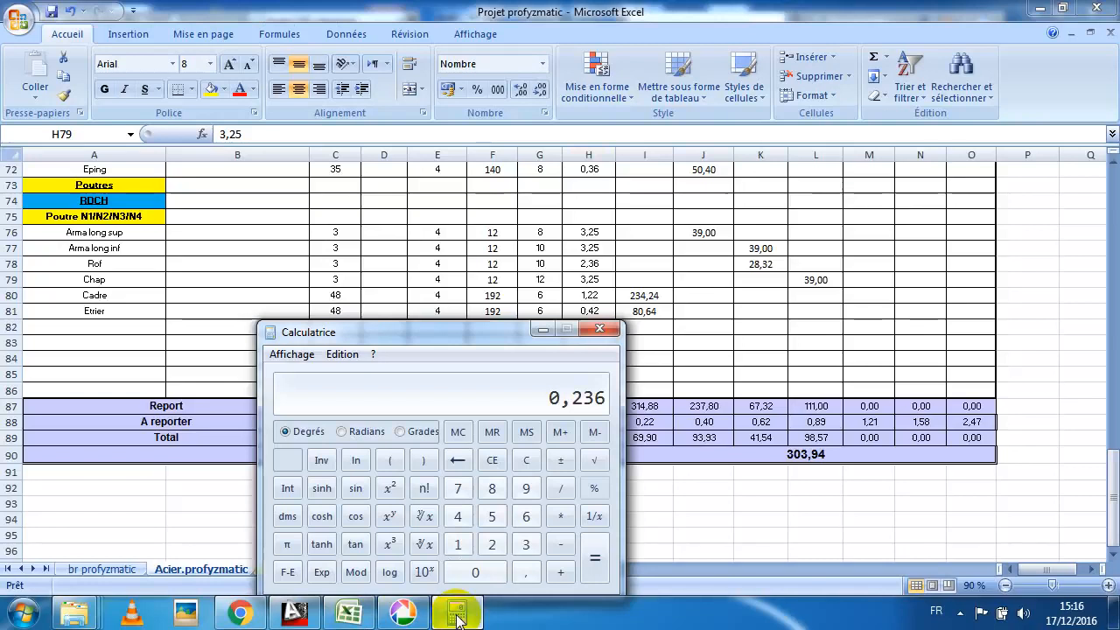
pyautogui.click(586, 298)
pyautogui.click(333, 616)
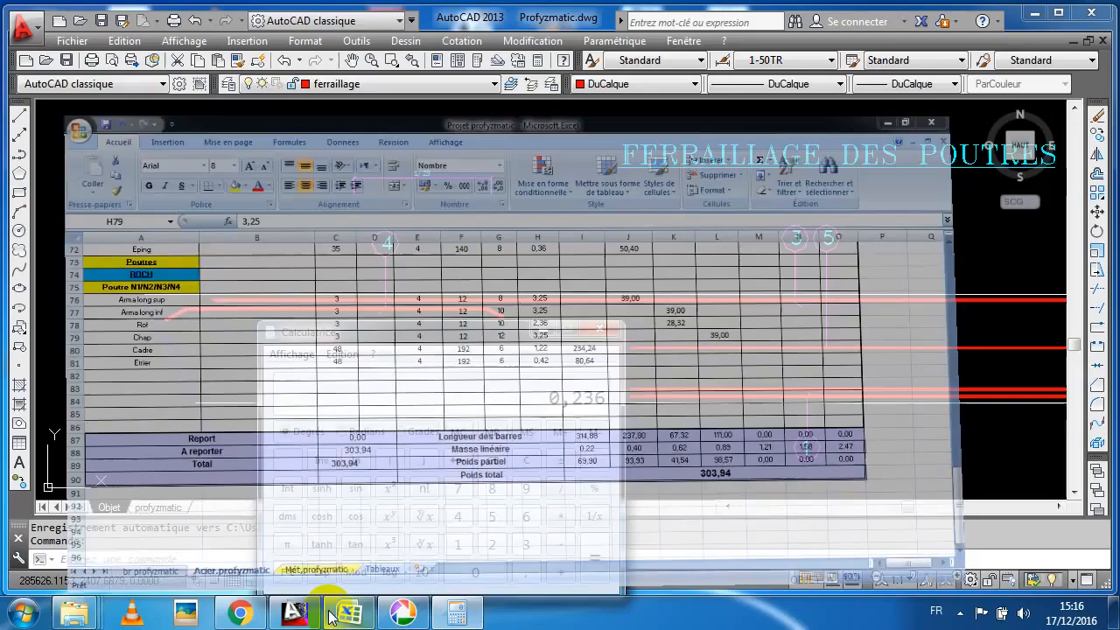
pyautogui.click(348, 616)
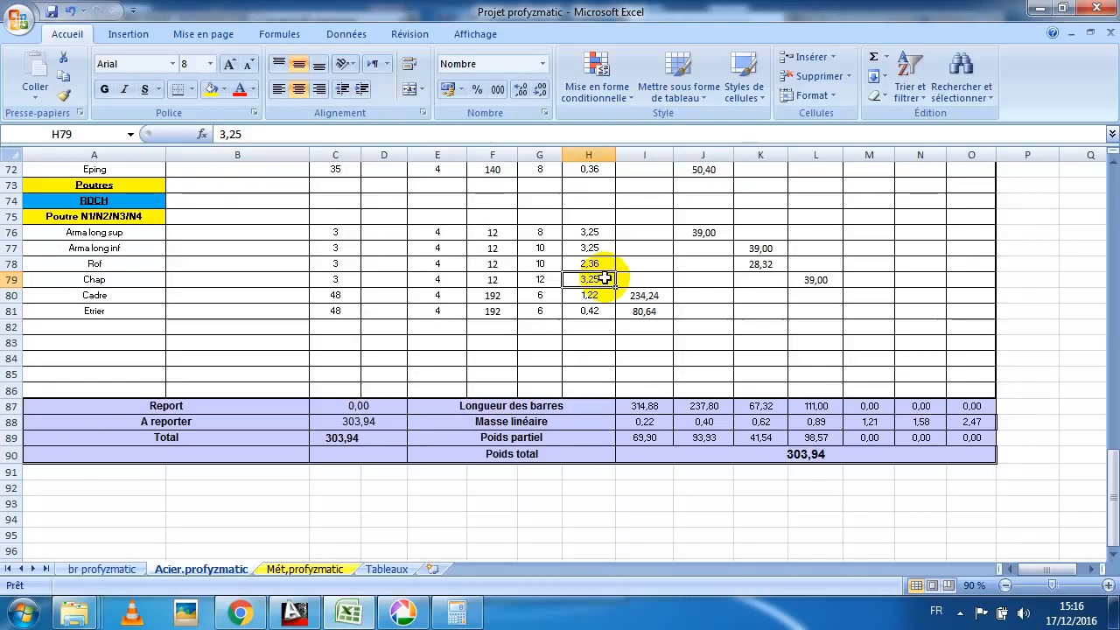
pyautogui.write('0')
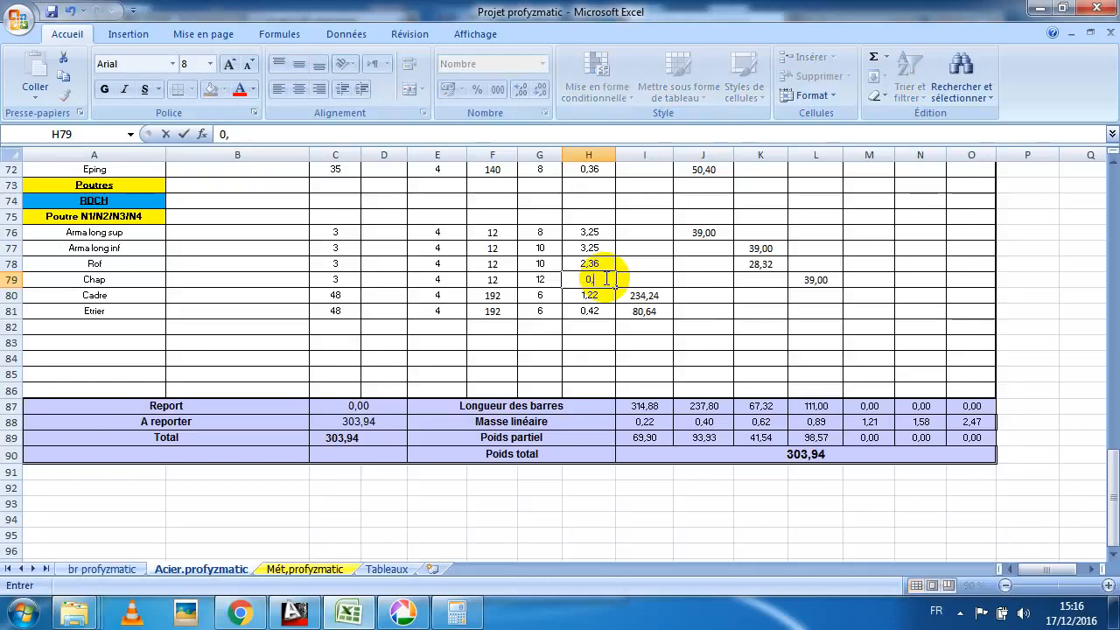
pyautogui.press('Return')
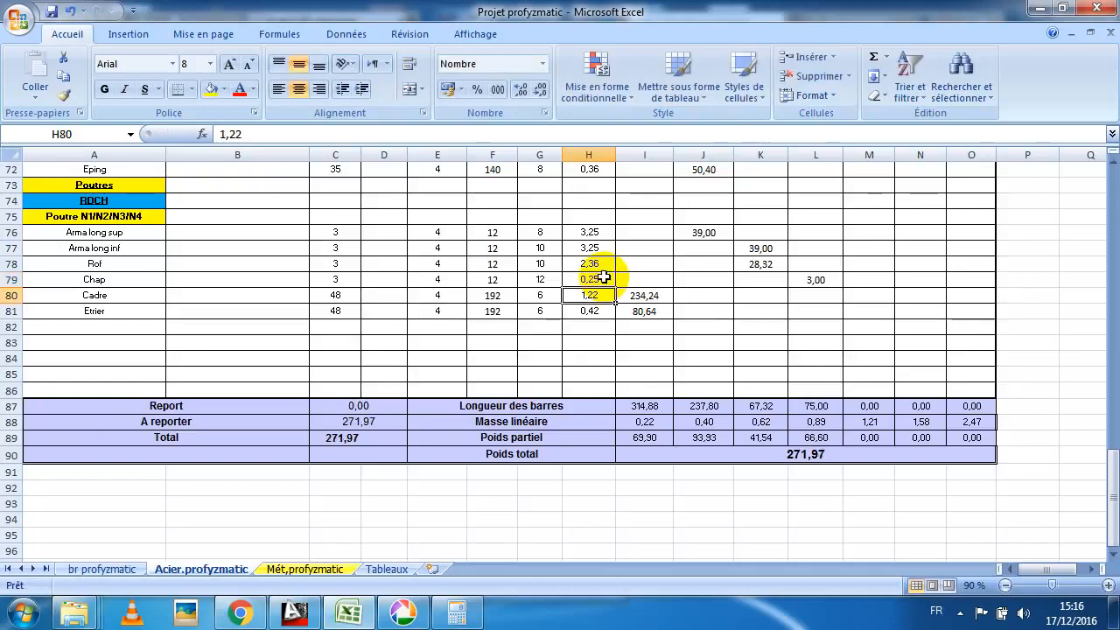
# Review the total steel weight, the T6 lengths of the Cadre and Etrier rows, and the rest of the take-off table
pyautogui.click(843, 453)
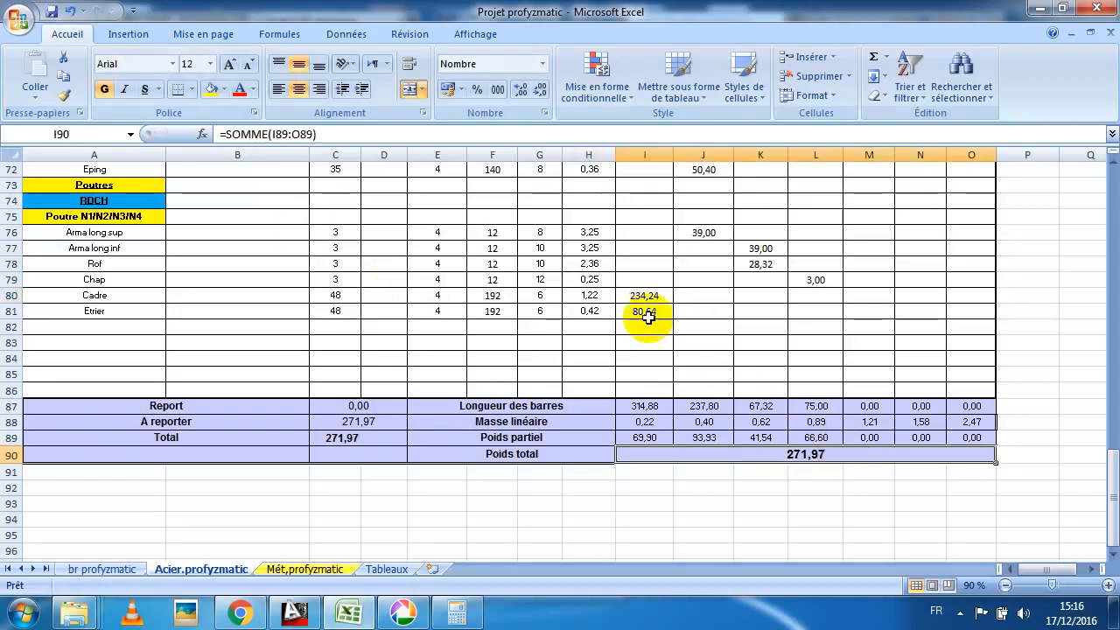
pyautogui.moveTo(645, 298); pyautogui.dragTo(732, 315)
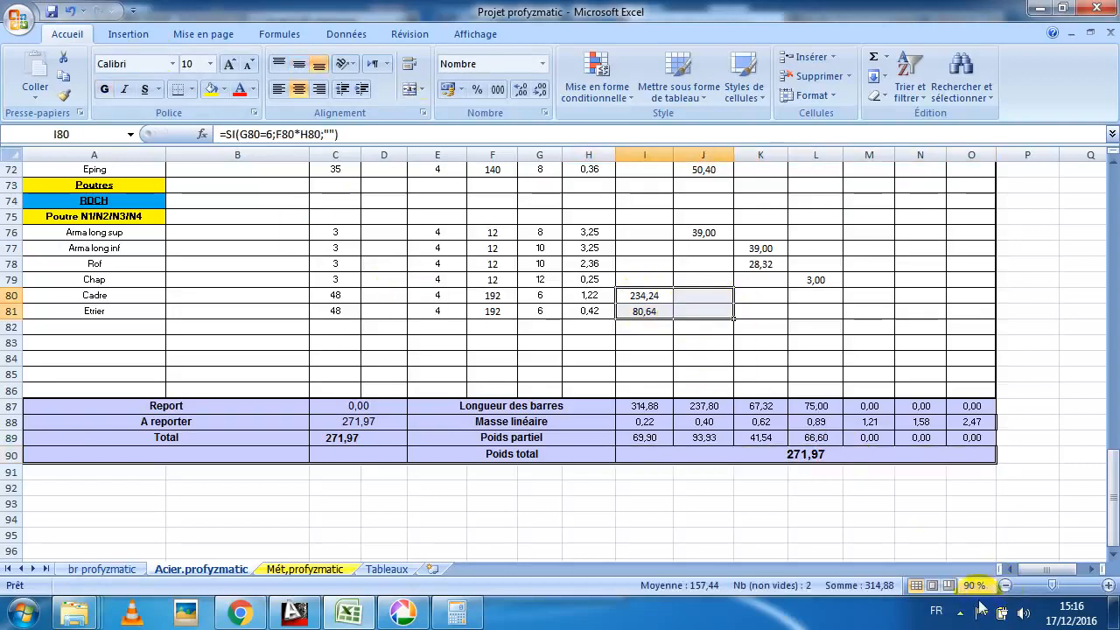
pyautogui.click(530, 311)
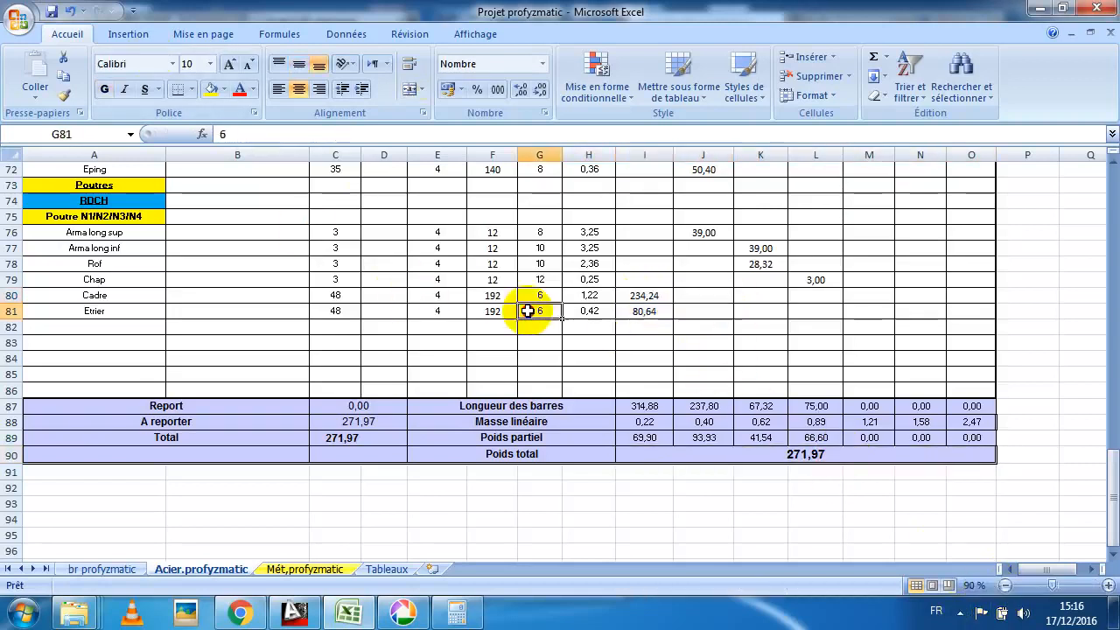
pyautogui.scroll(2, 530, 315)
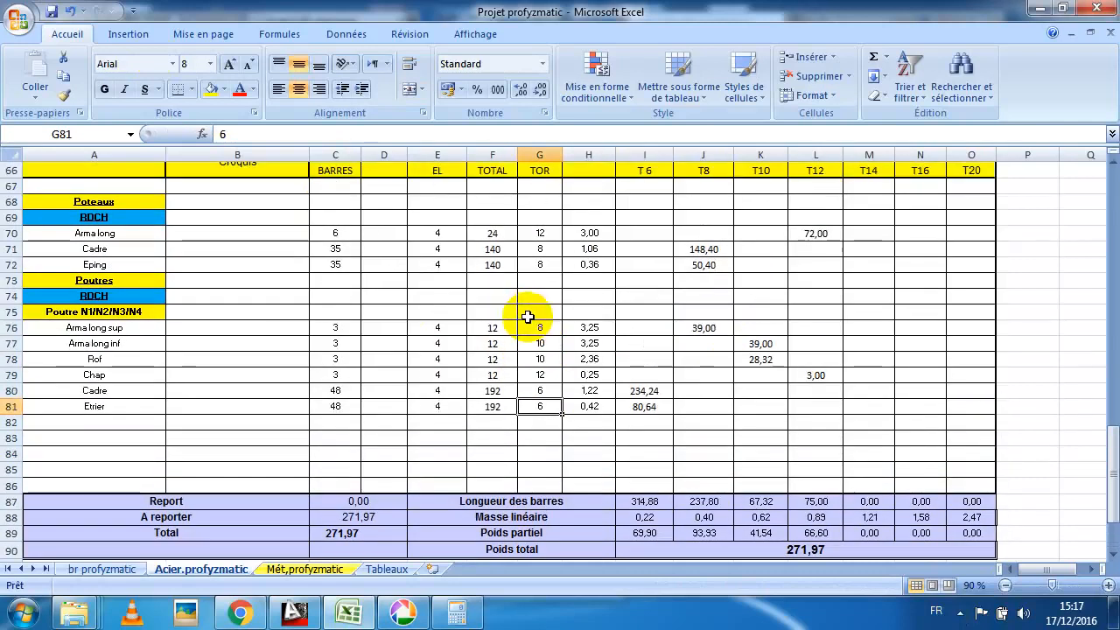